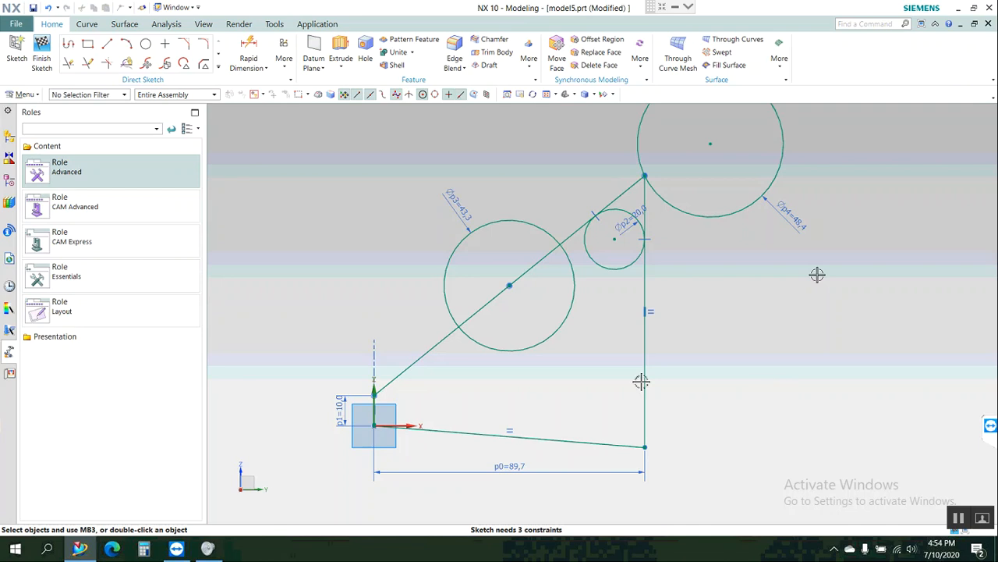
# Finish the active sketch and create a new millimetre part from the Model template.
pyautogui.click(41, 48)
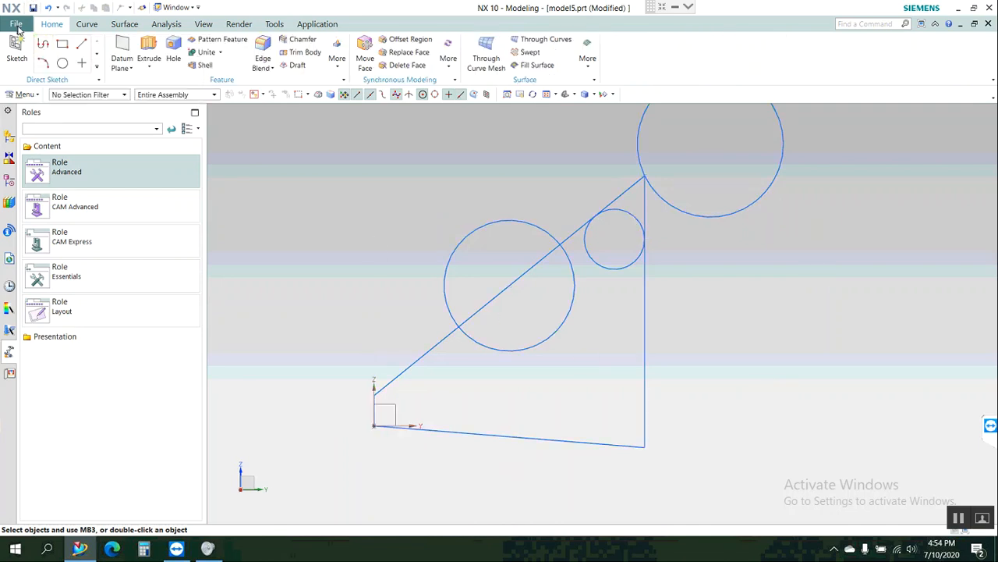
pyautogui.click(17, 25)
pyautogui.click(28, 40)
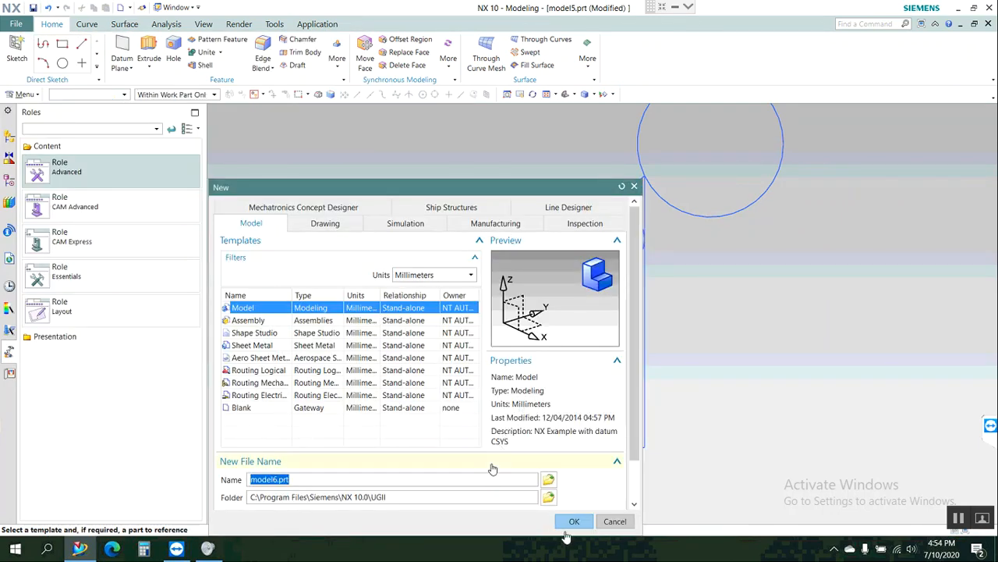
pyautogui.click(572, 521)
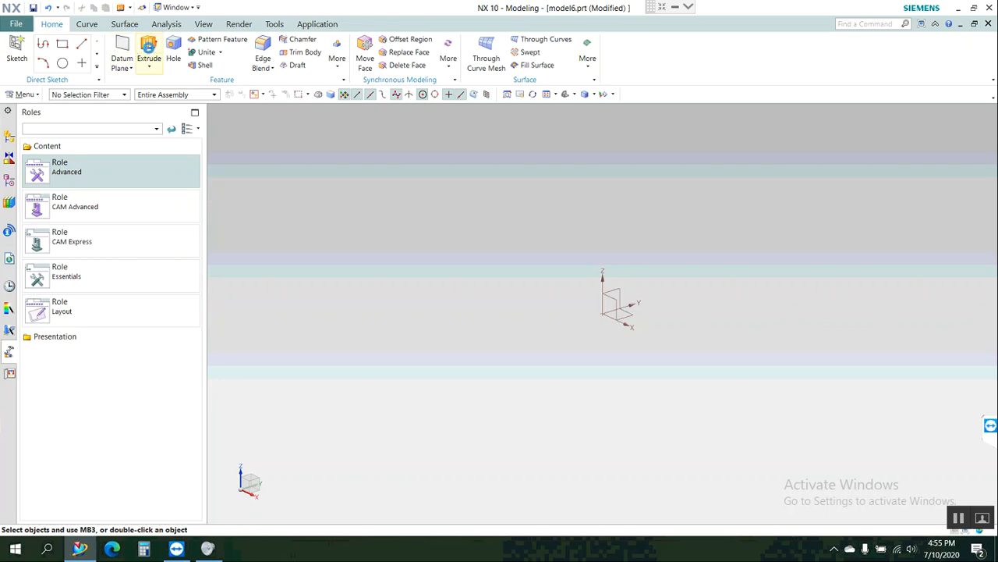
# Start an Extrude and open its section sketch on the XY plane, with the view oriented square to the sketch.
pyautogui.click(149, 51)
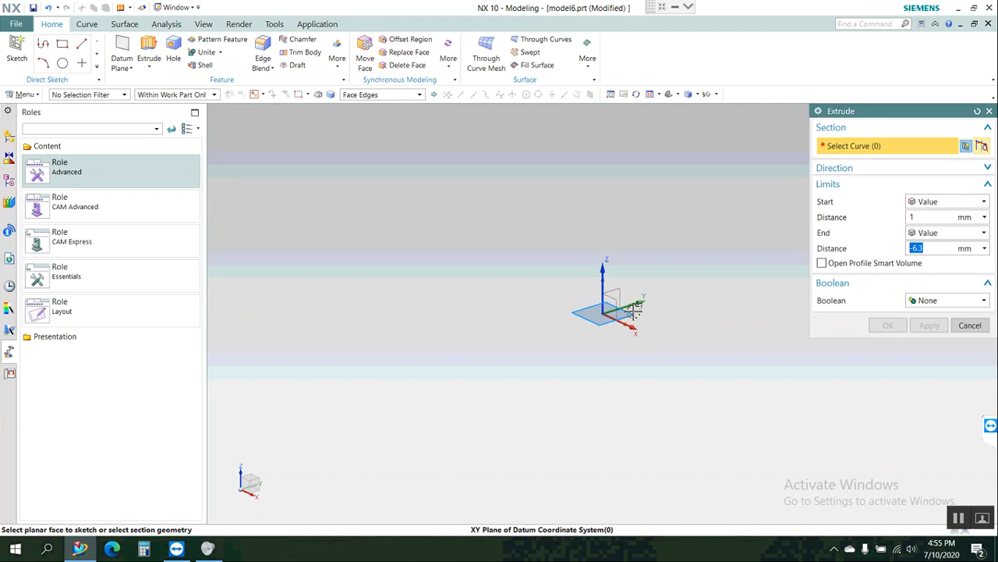
pyautogui.click(696, 320)
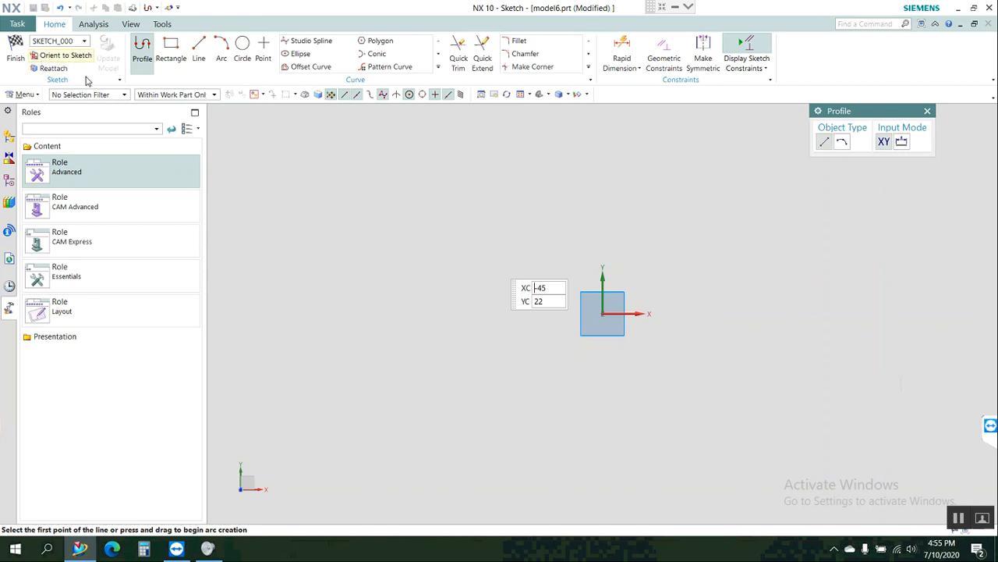
pyautogui.moveTo(499, 258); pyautogui.dragTo(457, 271, button='middle')
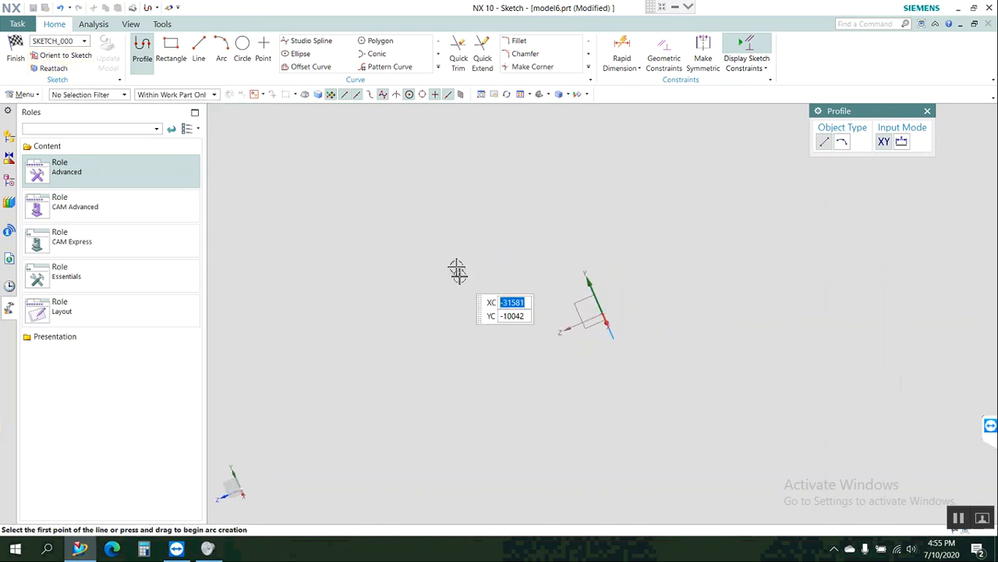
pyautogui.click(61, 57)
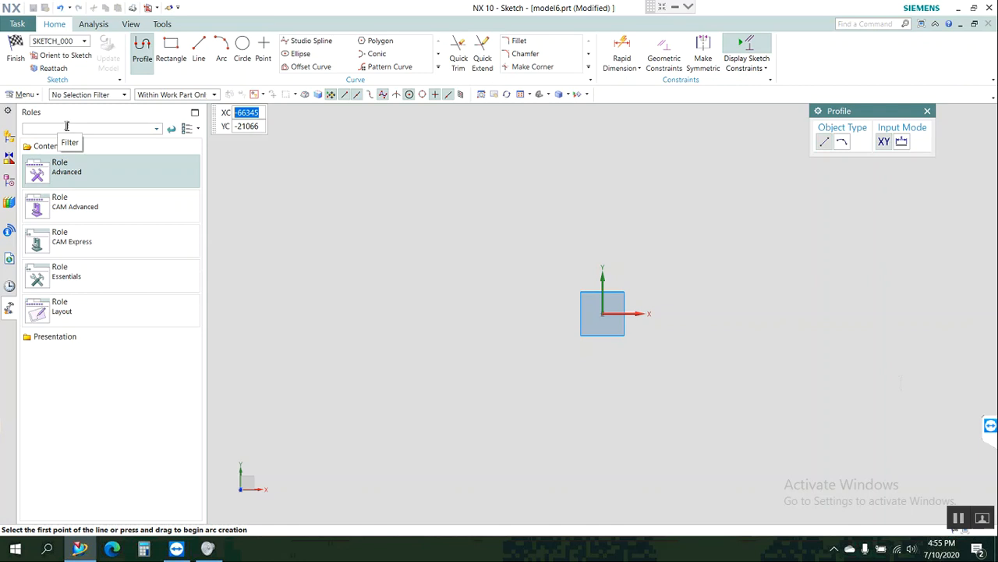
# Sketch a two-point rectangle 70 mm wide and 79 mm high, extending up and to the right from the origin.
pyautogui.click(172, 53)
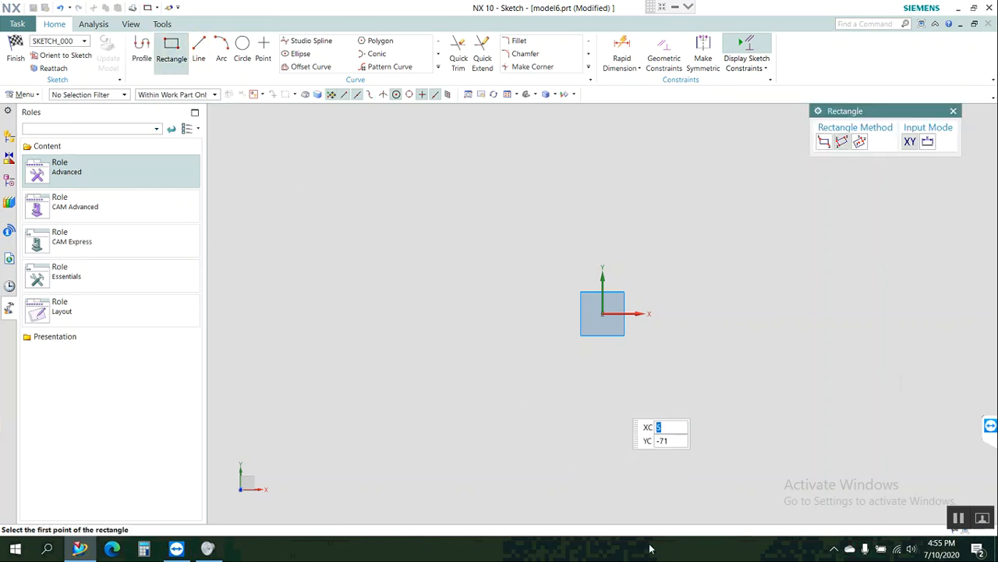
pyautogui.click(605, 313)
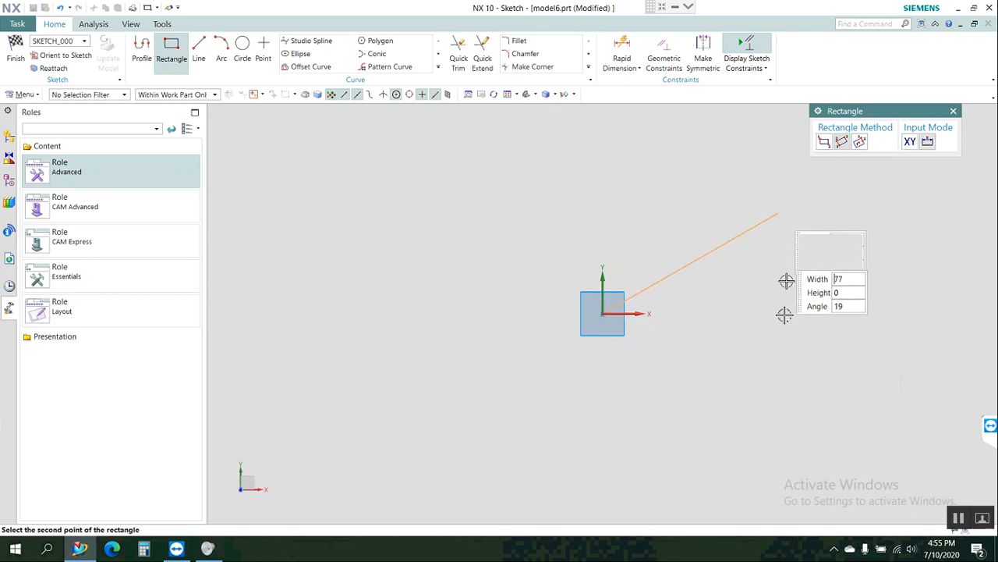
pyautogui.click(825, 144)
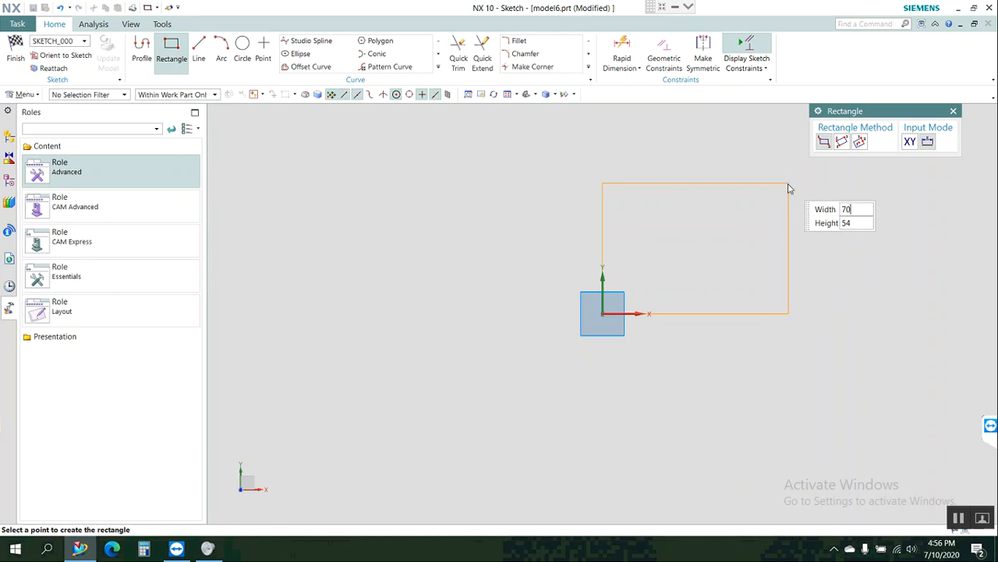
pyautogui.press('Tab')
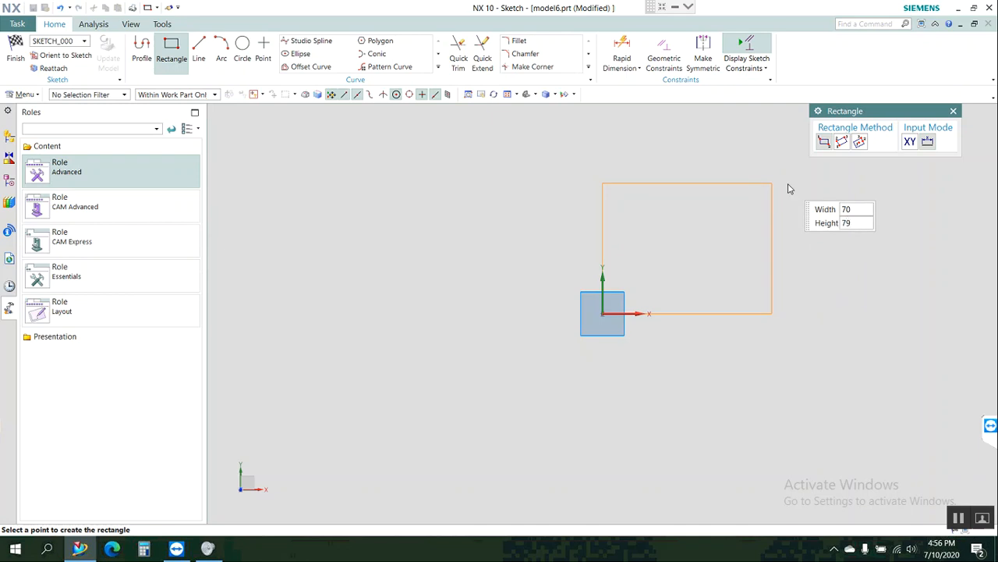
pyautogui.write('79')
pyautogui.press('Tab')
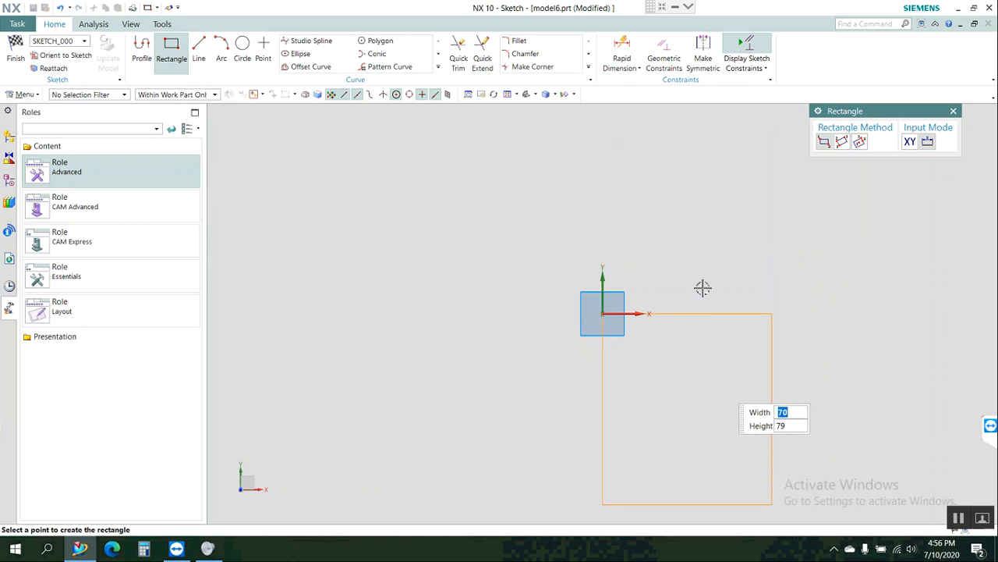
pyautogui.click(654, 227)
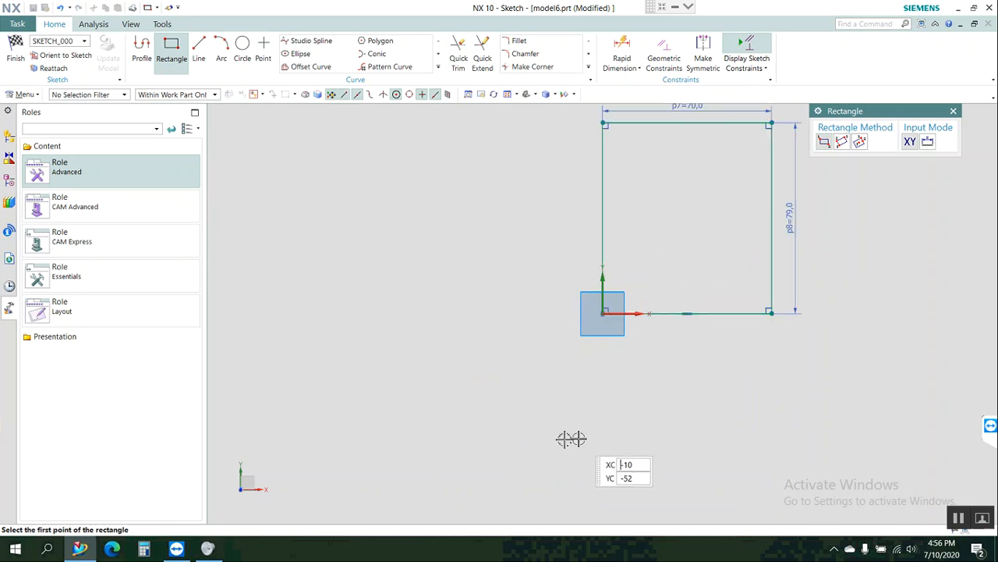
pyautogui.scroll(-3, 569, 435)
pyautogui.scroll(3, 649, 336)
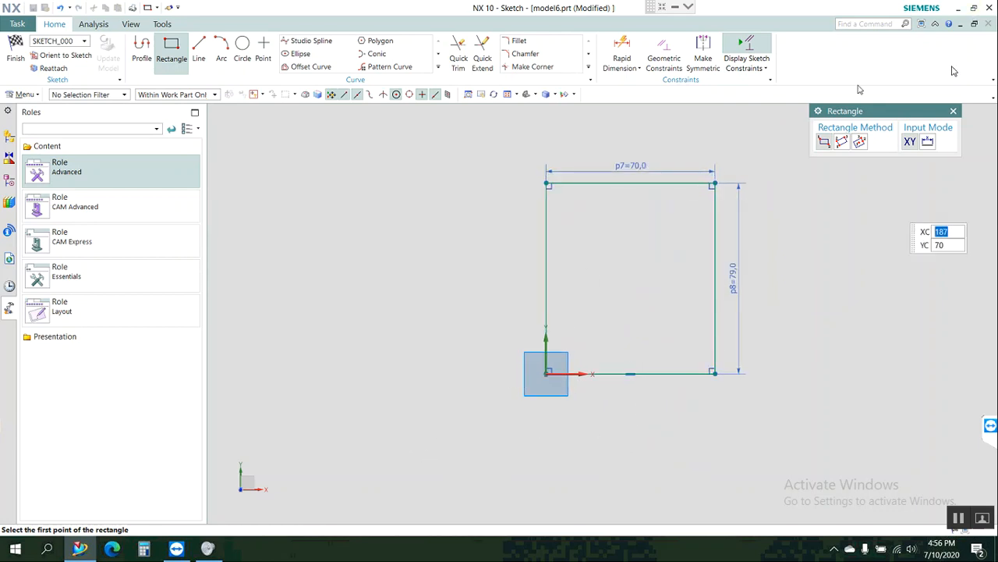
pyautogui.click(953, 111)
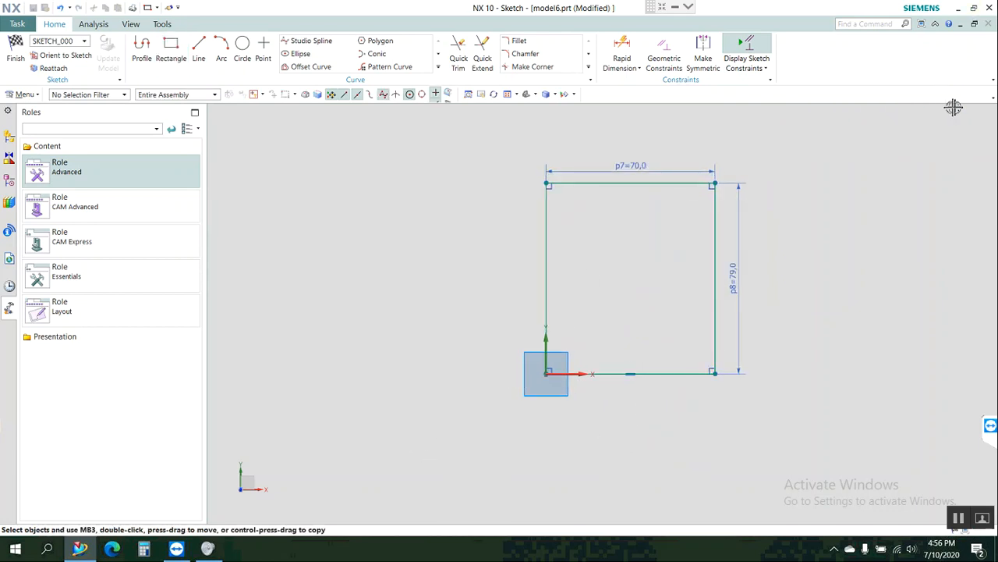
# Sketch a slanted line across the rectangle's lower-right corner, overshooting both the bottom and right edges.
pyautogui.click(200, 44)
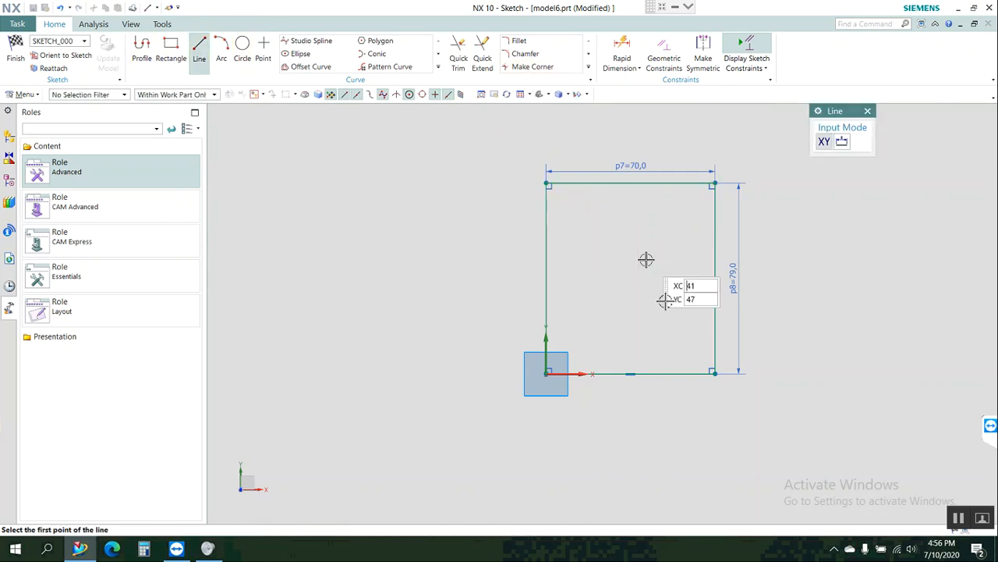
pyautogui.click(630, 384)
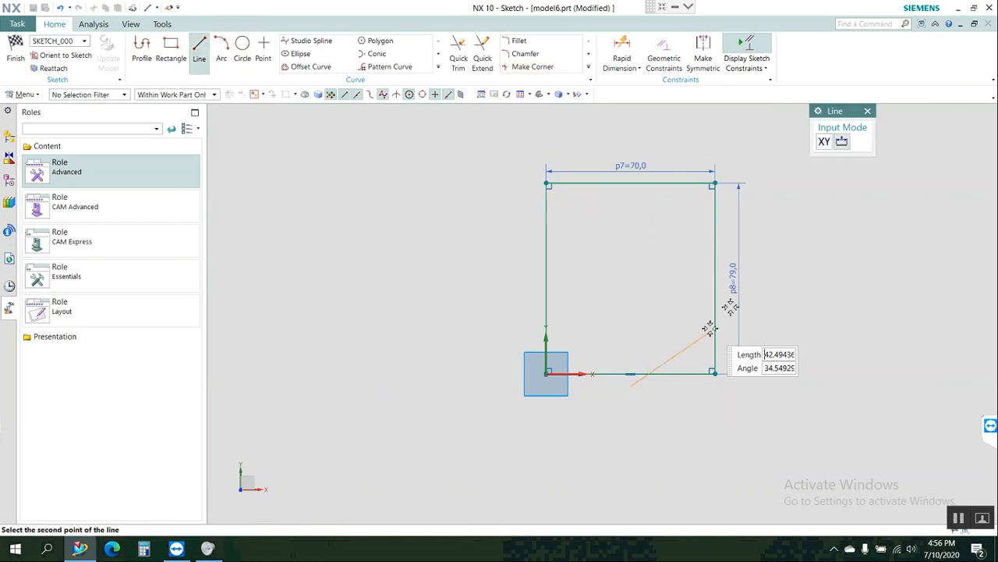
pyautogui.click(731, 305)
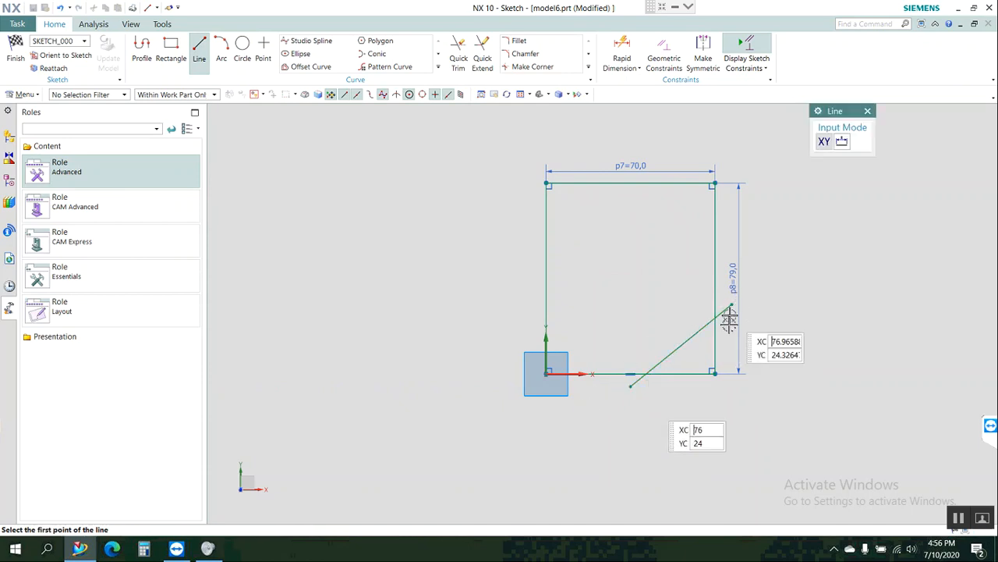
pyautogui.click(867, 111)
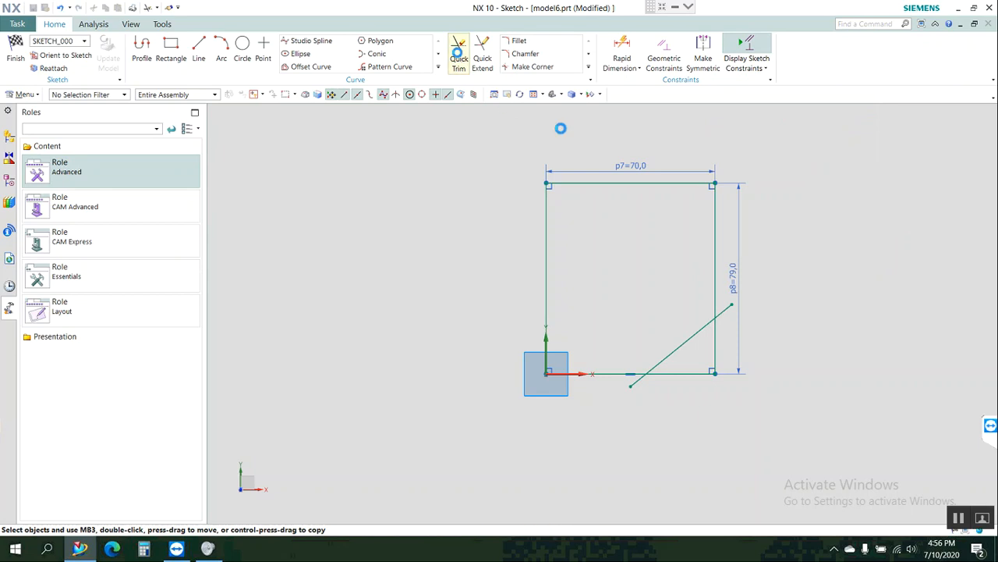
# Quick Trim the slanted line's overhanging ends and the two rectangle segments beyond it, leaving a bevelled lower-right corner.
pyautogui.click(459, 56)
pyautogui.click(726, 309)
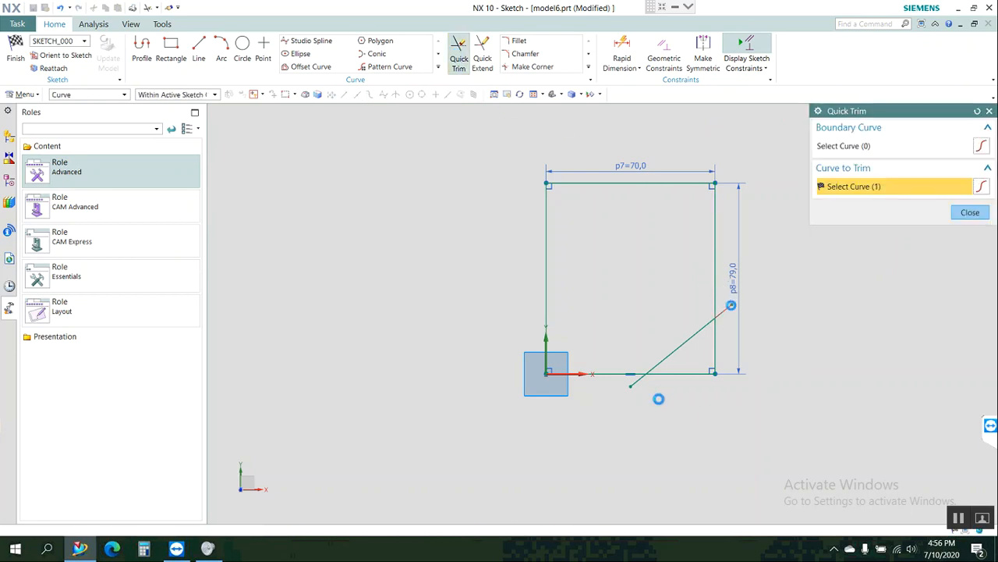
pyautogui.click(634, 384)
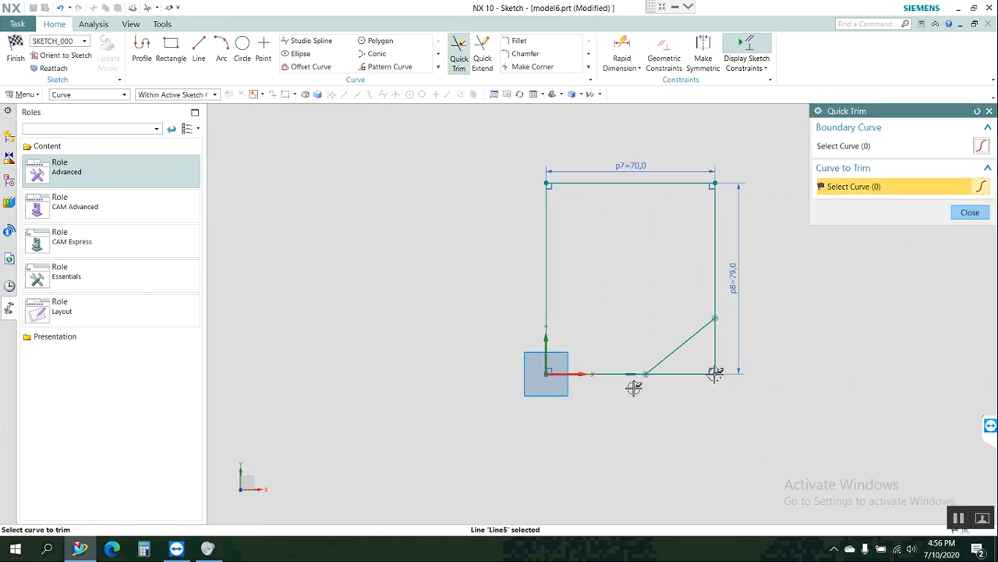
pyautogui.click(685, 374)
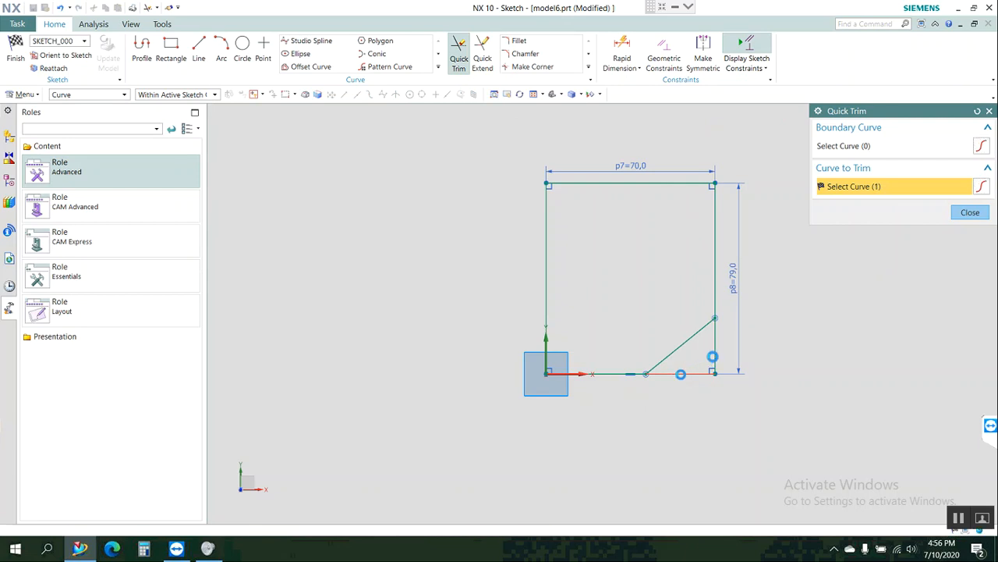
pyautogui.click(723, 343)
pyautogui.click(964, 212)
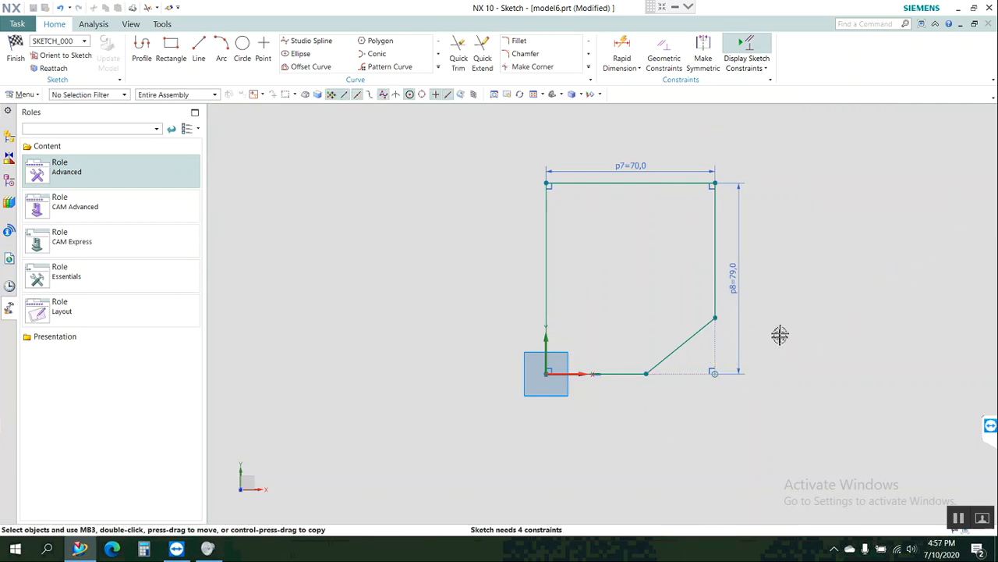
# Sketch a short line rising to the right that crosses the rectangle's left edge and ends inside the profile.
pyautogui.scroll(1, 776, 333)
pyautogui.scroll(-2, 582, 368)
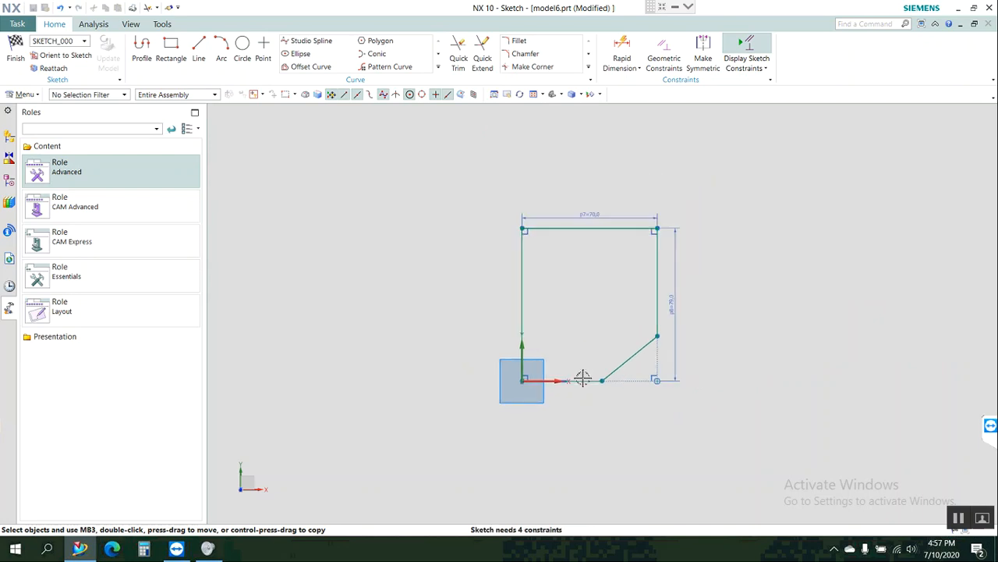
pyautogui.scroll(1, 586, 379)
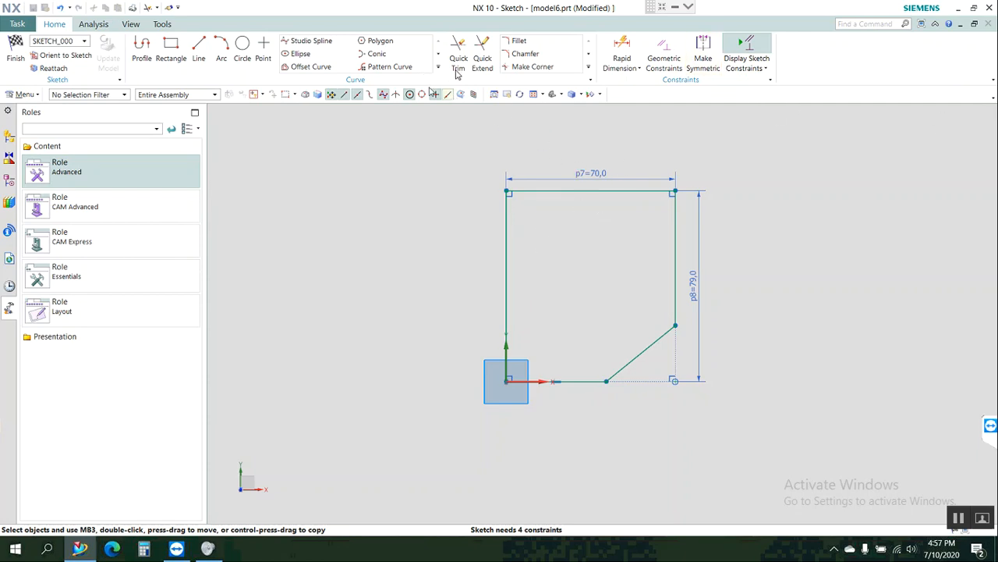
pyautogui.click(483, 57)
pyautogui.click(199, 48)
pyautogui.click(484, 310)
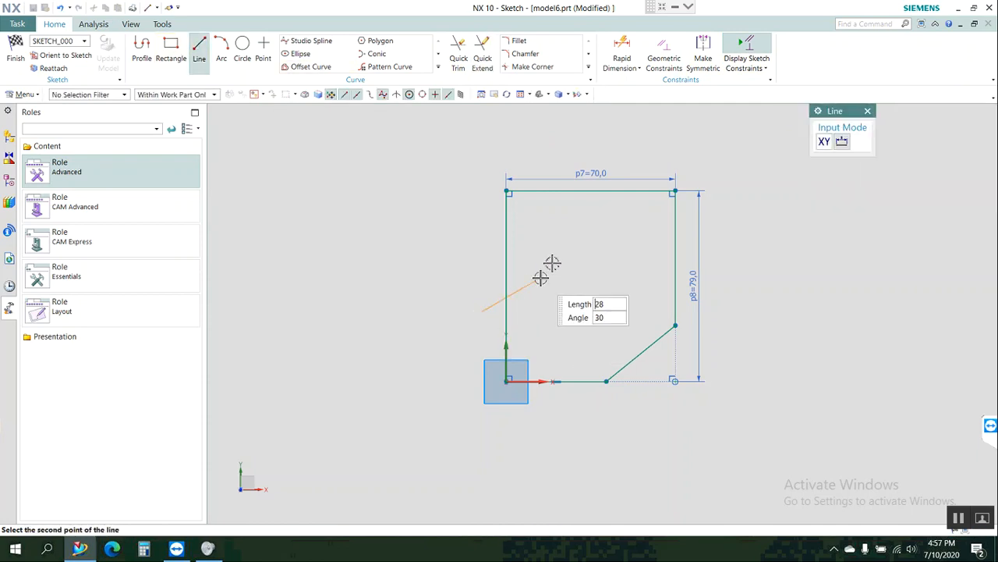
pyautogui.press('Return')
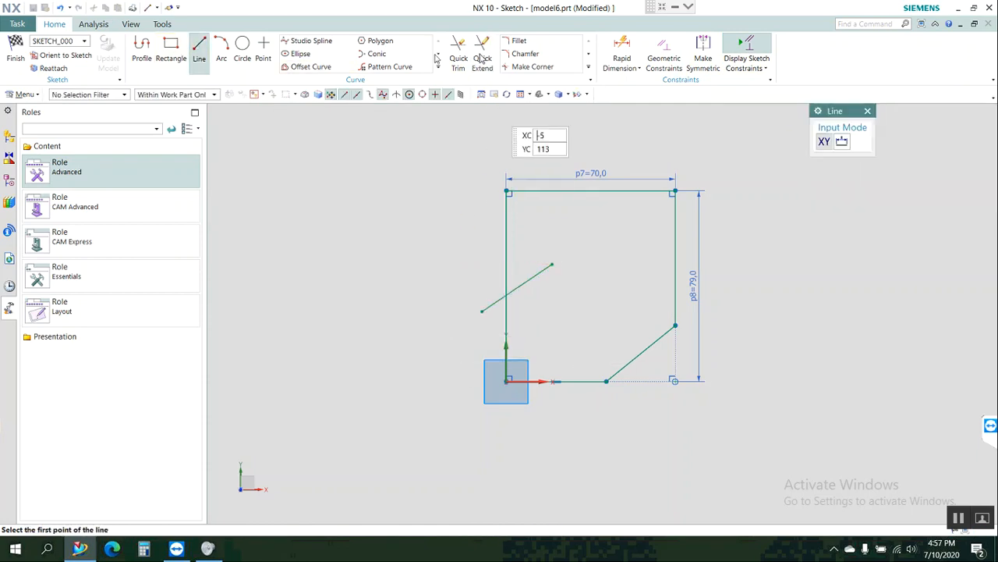
# Extend the new line up to the rectangle's top edge and trim off its end outside the left edge.
pyautogui.click(482, 61)
pyautogui.click(544, 270)
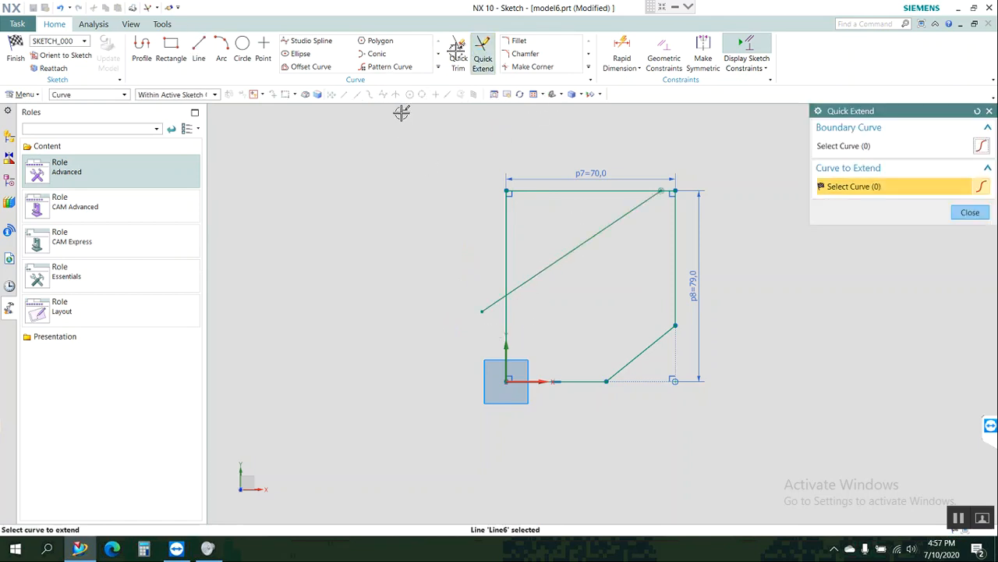
pyautogui.click(459, 61)
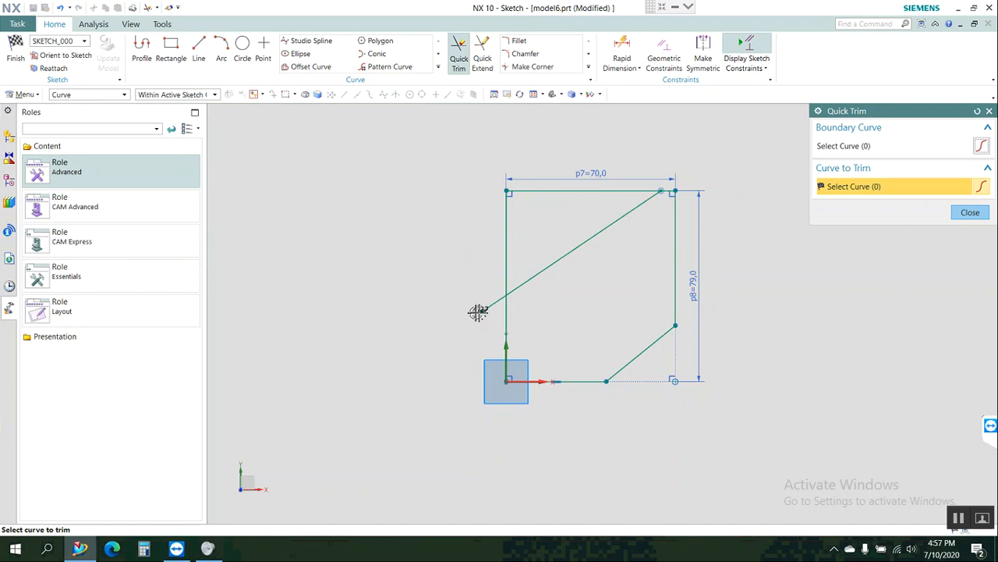
pyautogui.click(479, 311)
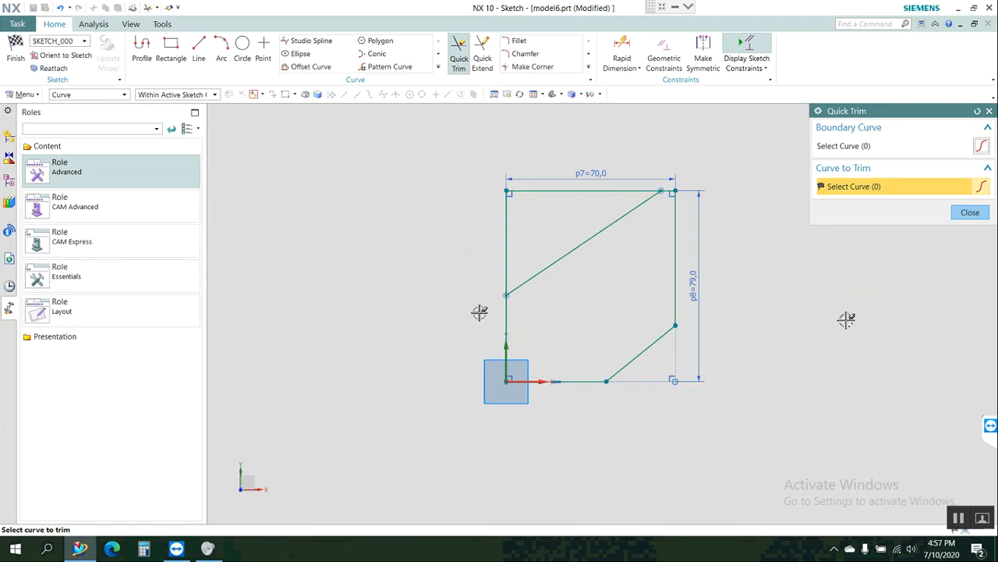
pyautogui.click(971, 212)
# Dimension the vertical distance from the origin to the diagonal's lower end and the length of the bottom edge.
pyautogui.click(622, 50)
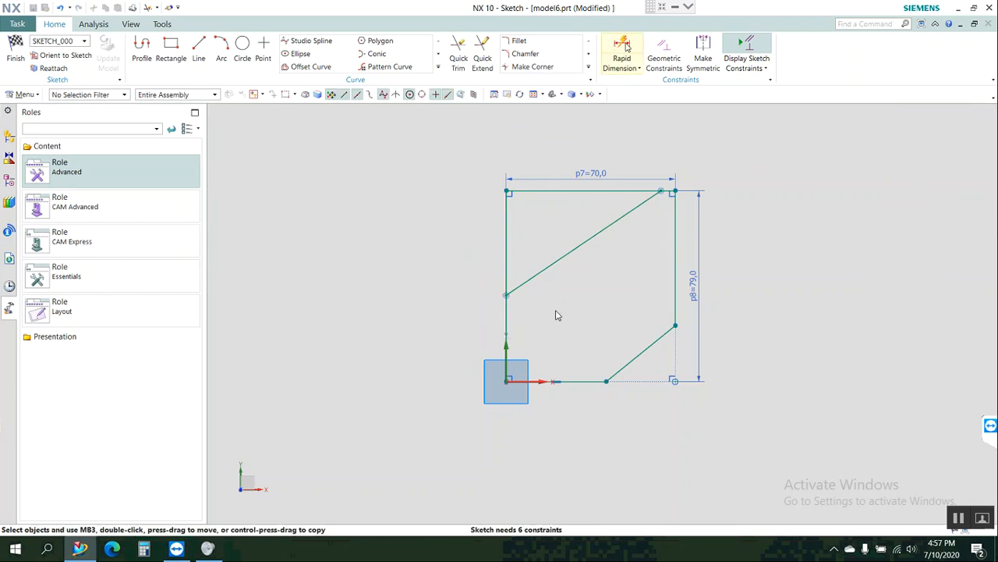
pyautogui.click(506, 382)
pyautogui.click(505, 300)
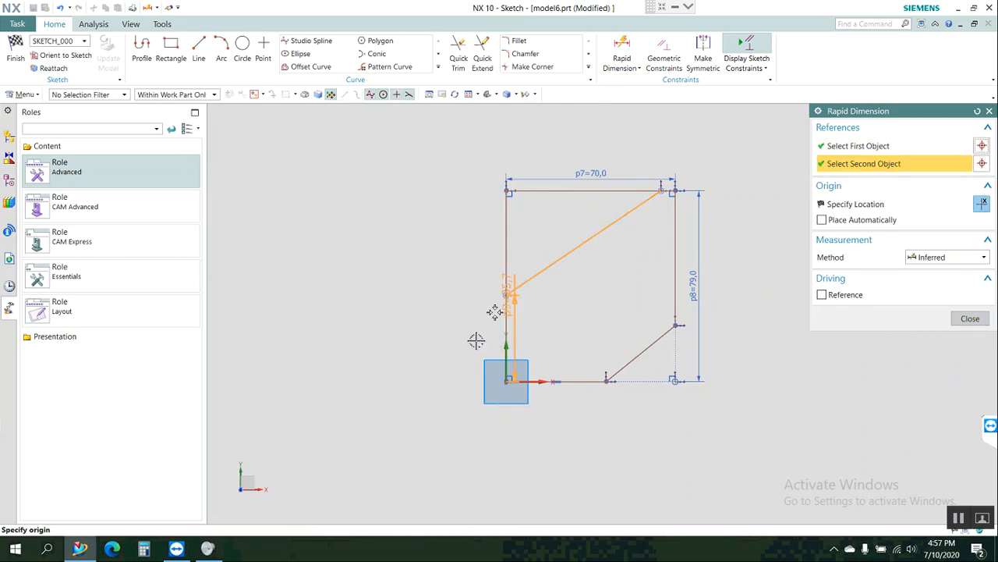
pyautogui.click(475, 342)
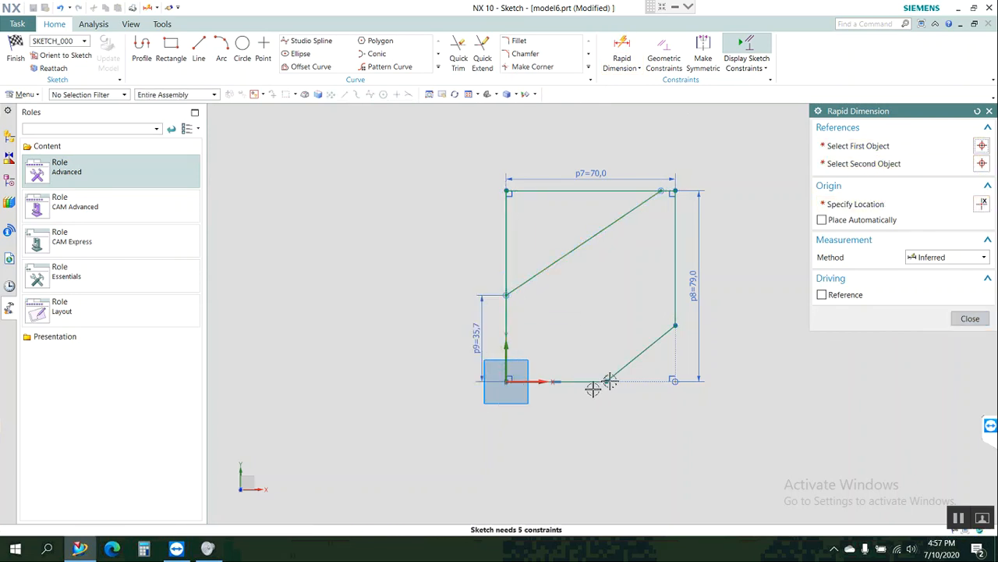
pyautogui.click(527, 381)
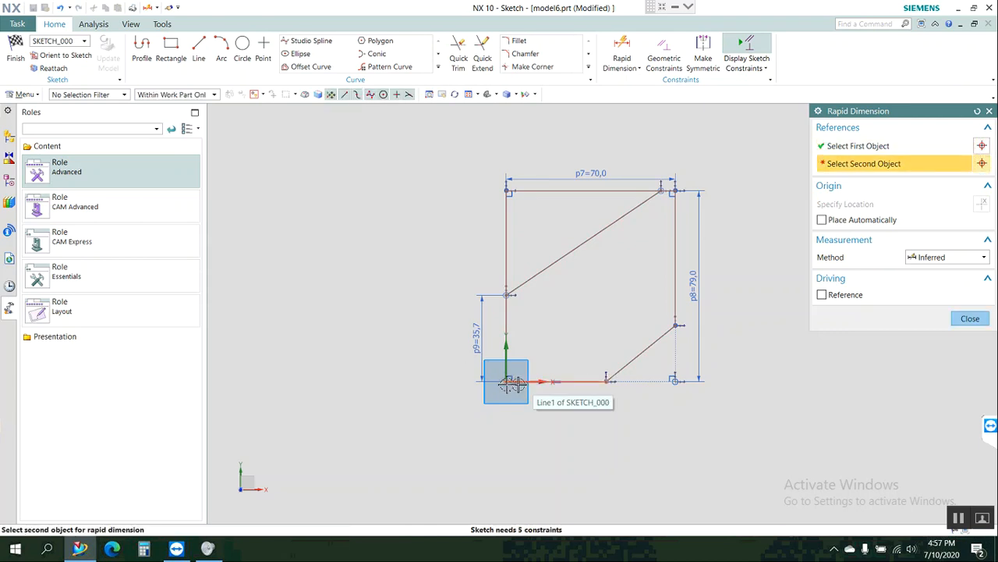
pyautogui.click(508, 382)
pyautogui.click(560, 418)
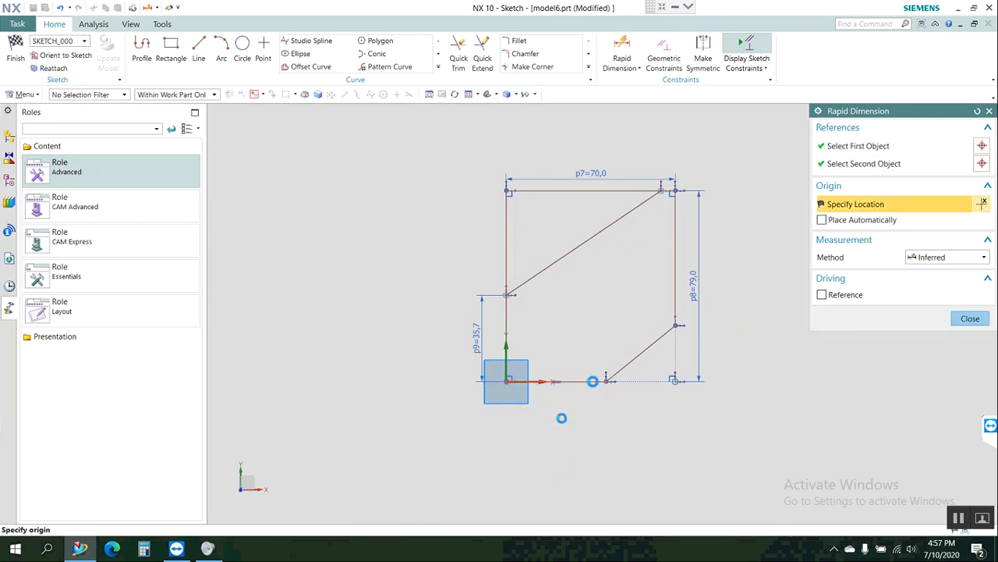
# Dimension the vertical distance from the bottom edge to the lower-right bevel's upper end, placing it outside the right edge.
pyautogui.click(672, 329)
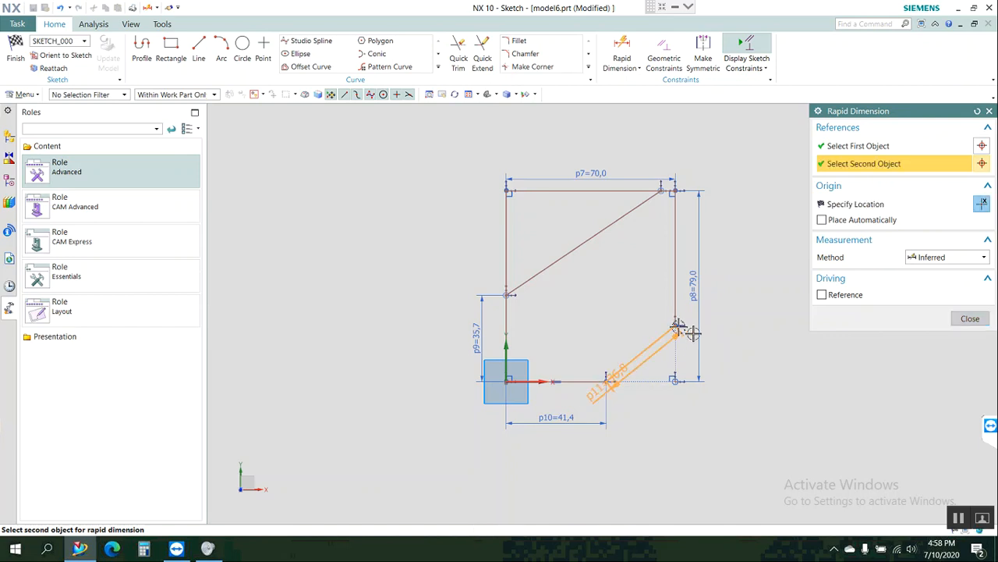
pyautogui.click(679, 333)
pyautogui.click(740, 354)
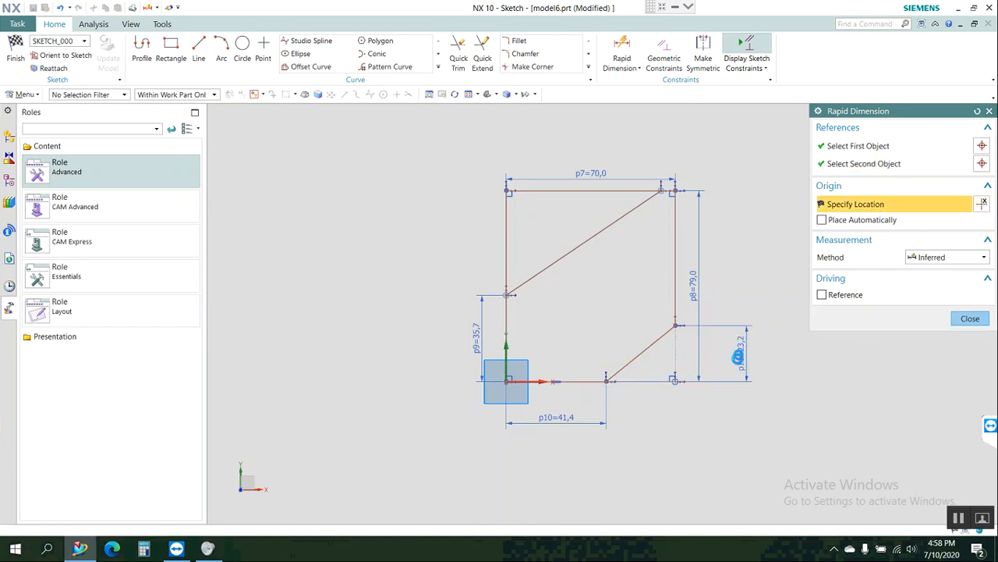
# Try to dimension the vertical distance from the diagonal's lower end to the profile's top-left corner, and delete that dimension.
pyautogui.click(506, 297)
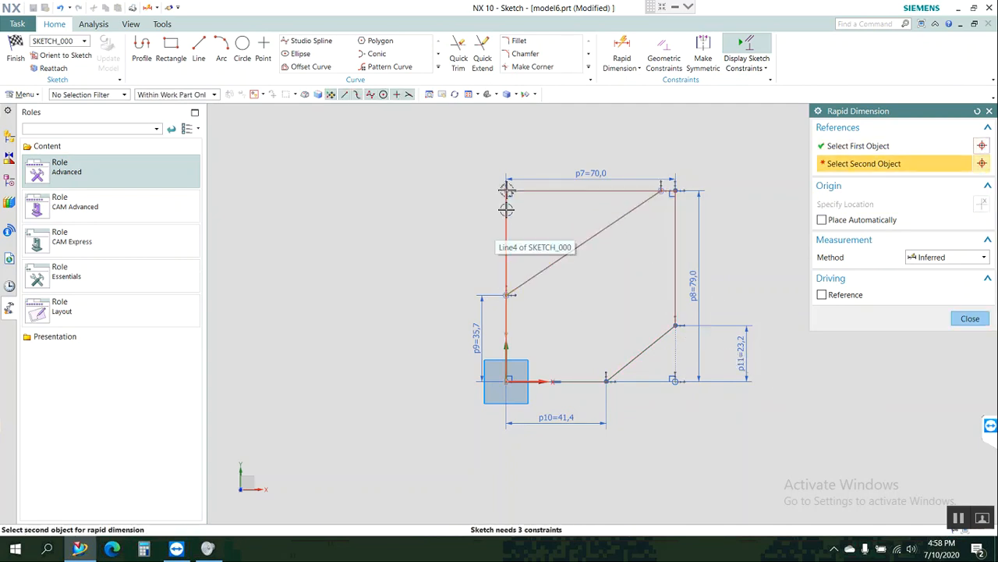
pyautogui.click(507, 189)
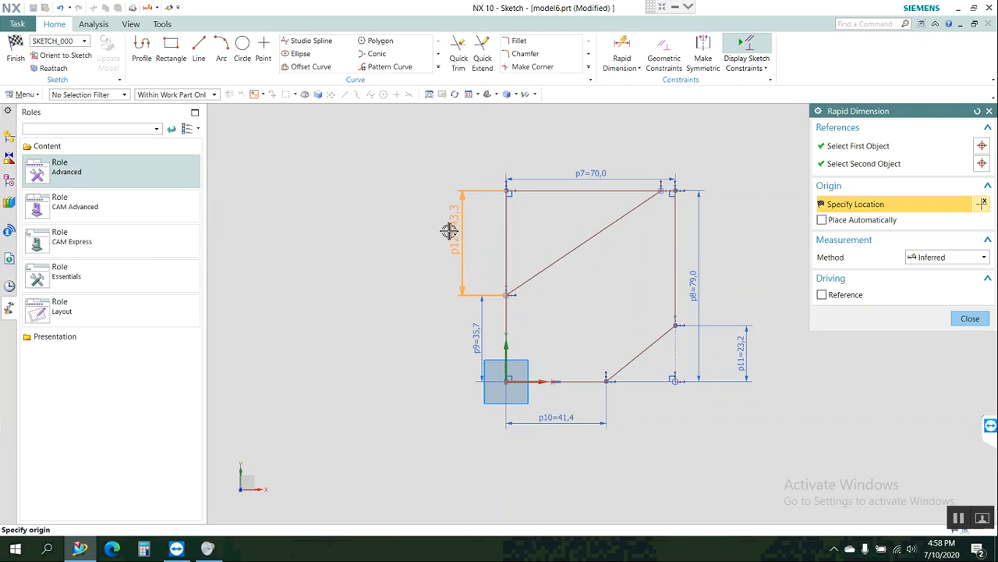
pyautogui.click(451, 234)
pyautogui.doubleClick(454, 245)
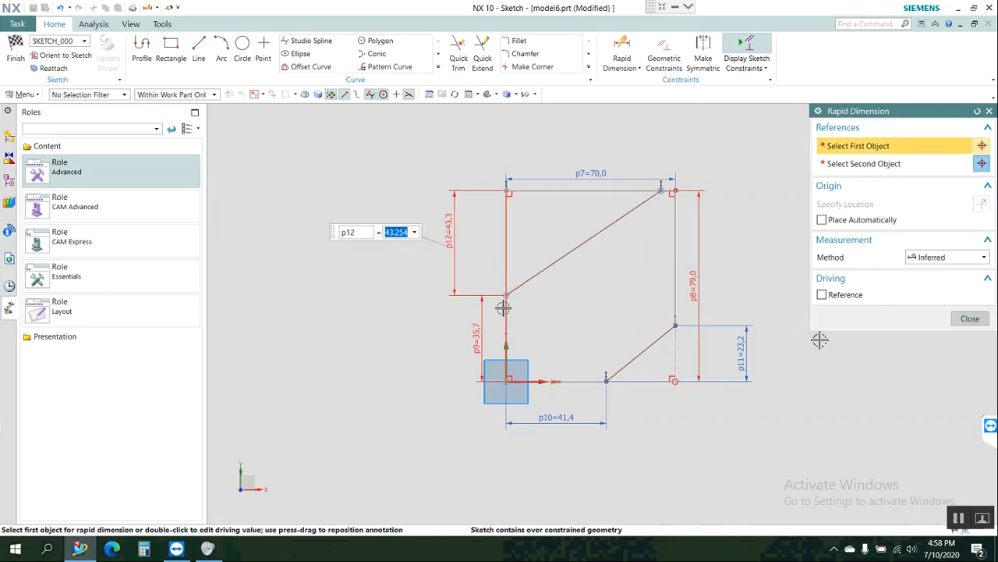
pyautogui.click(961, 321)
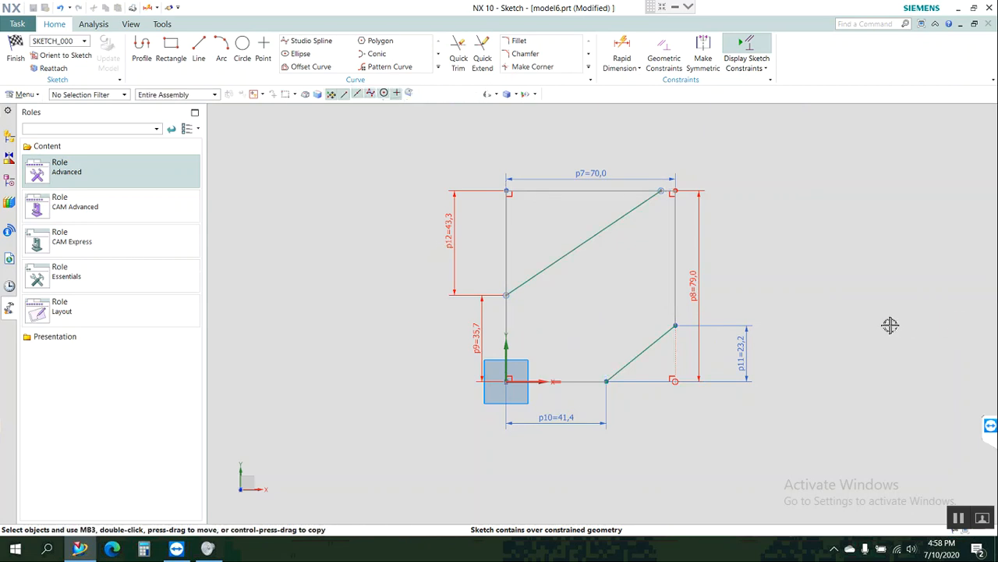
pyautogui.click(460, 267)
pyautogui.press('Delete')
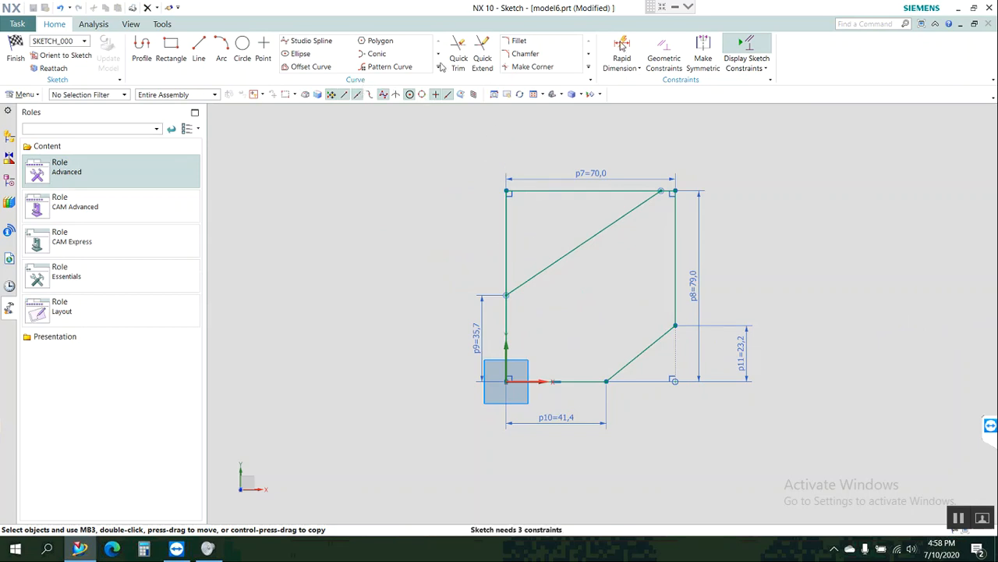
pyautogui.click(622, 53)
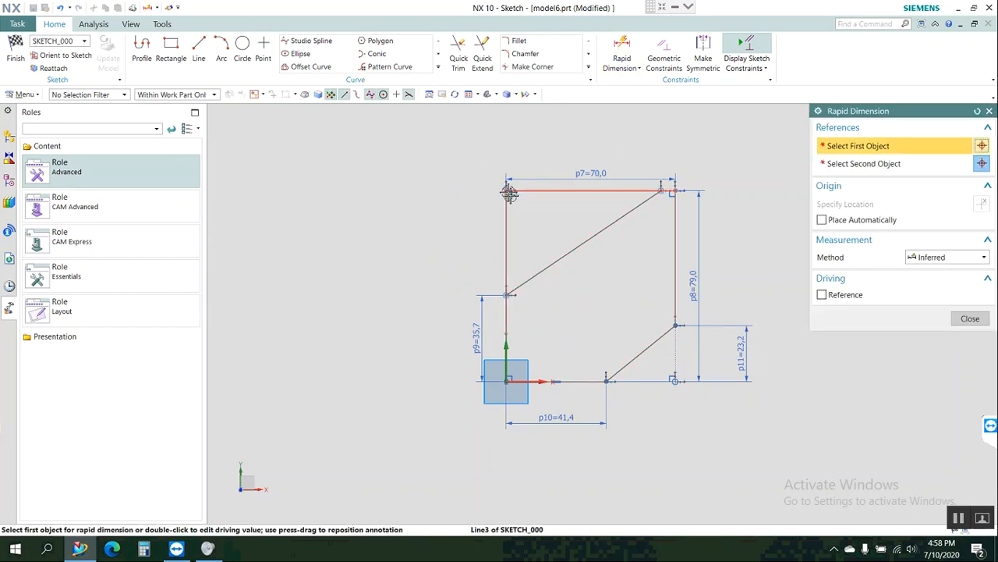
pyautogui.click(657, 190)
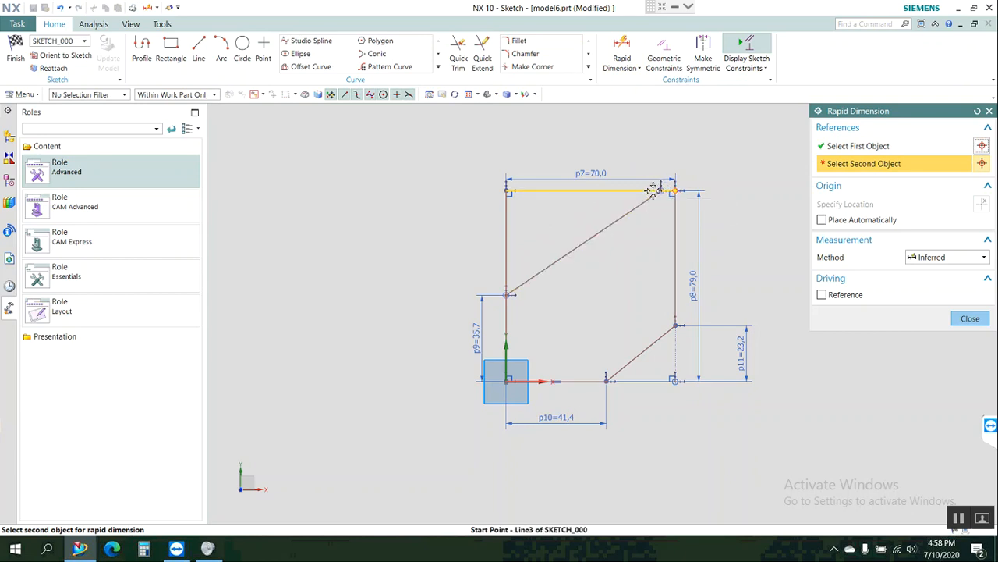
pyautogui.click(660, 190)
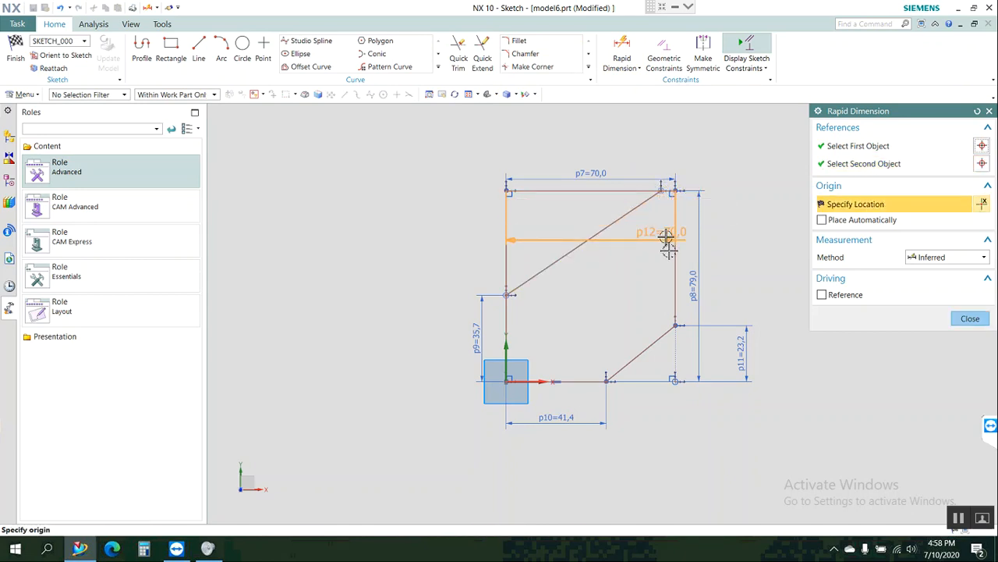
pyautogui.press('Escape')
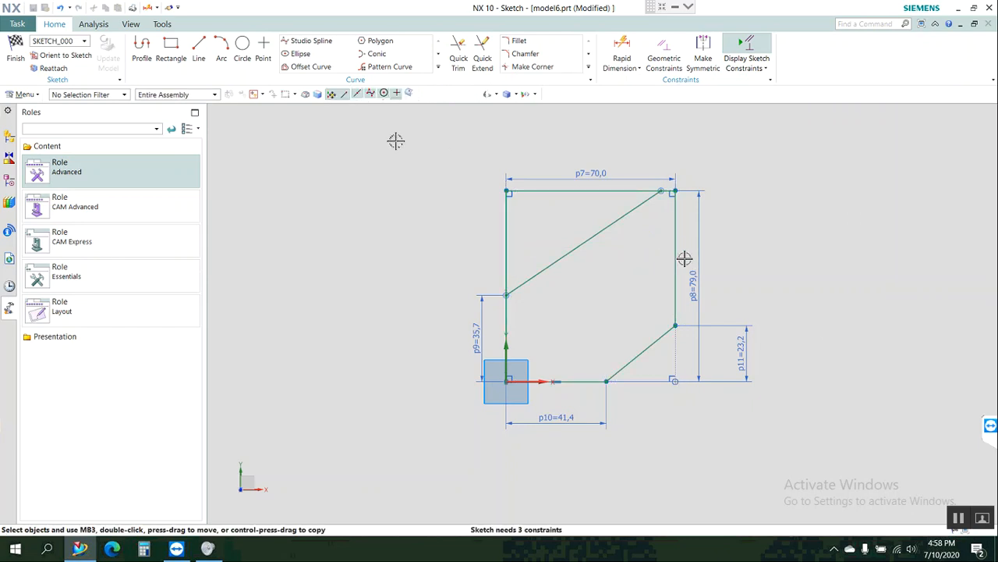
# Sketch four 30 mm diameter circles centred on the top-left corner, the lower-right bevel, the diagonal's midpoint and the right edge's midpoint.
pyautogui.click(242, 49)
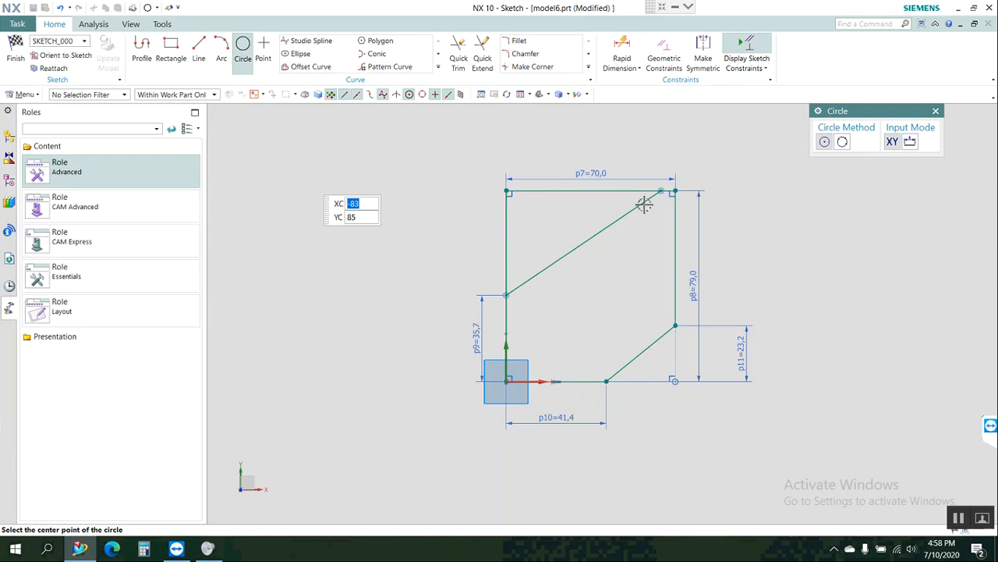
pyautogui.click(910, 143)
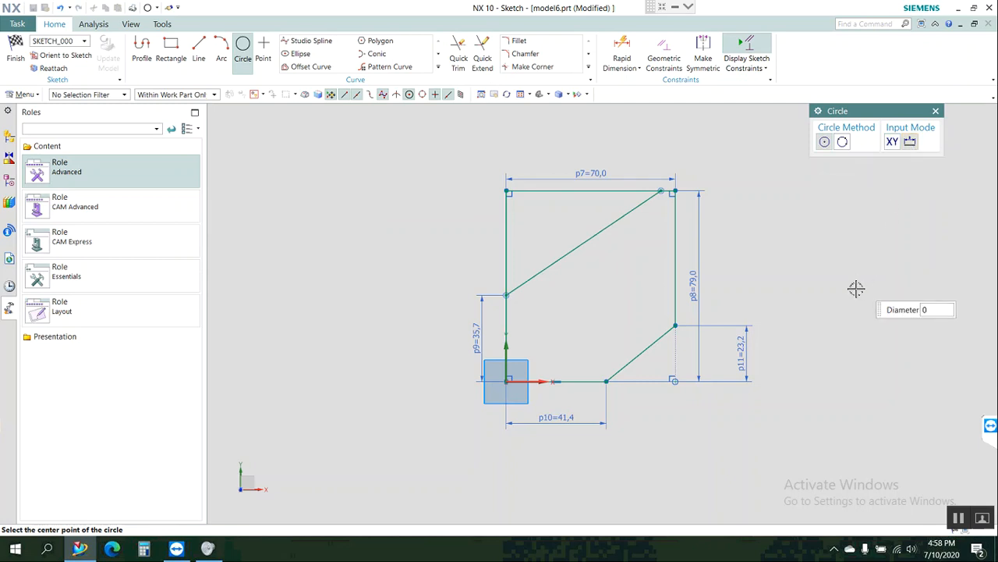
pyautogui.write('30')
pyautogui.press('Tab')
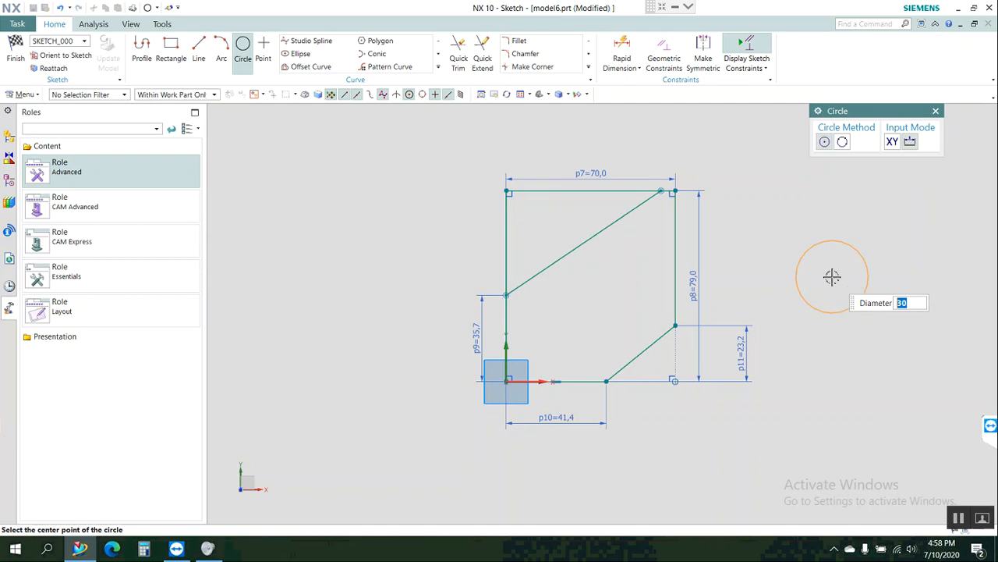
pyautogui.click(508, 191)
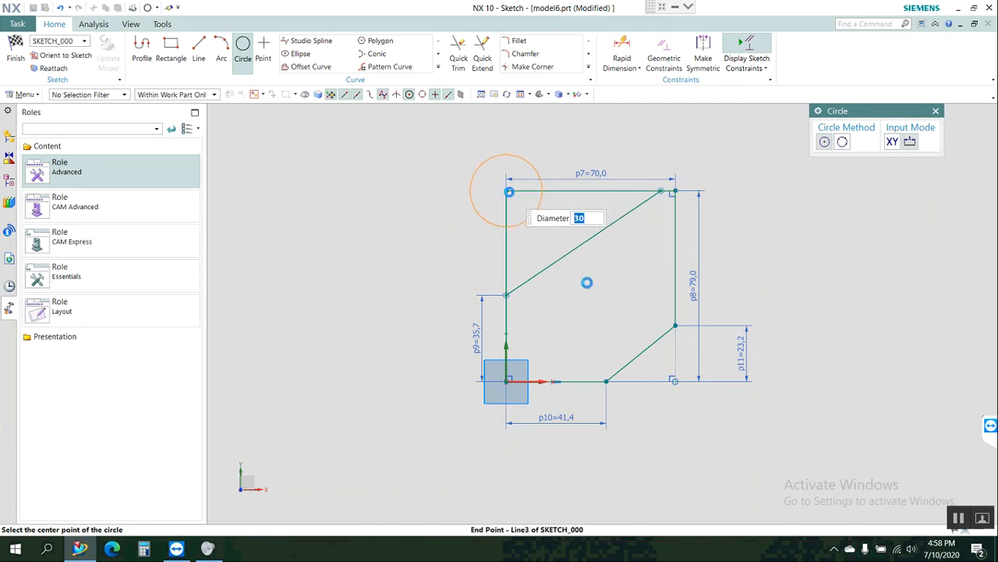
pyautogui.click(646, 348)
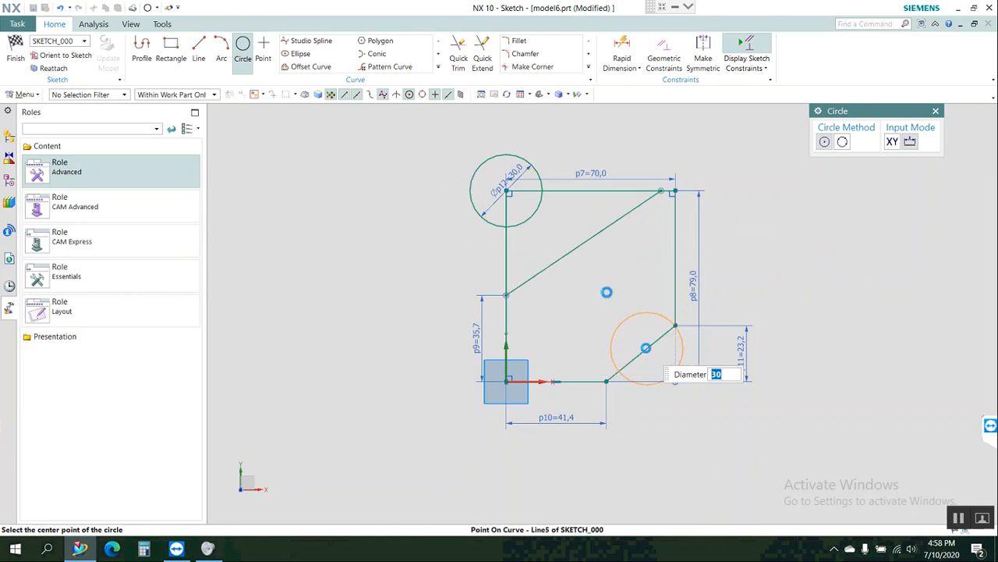
pyautogui.click(582, 244)
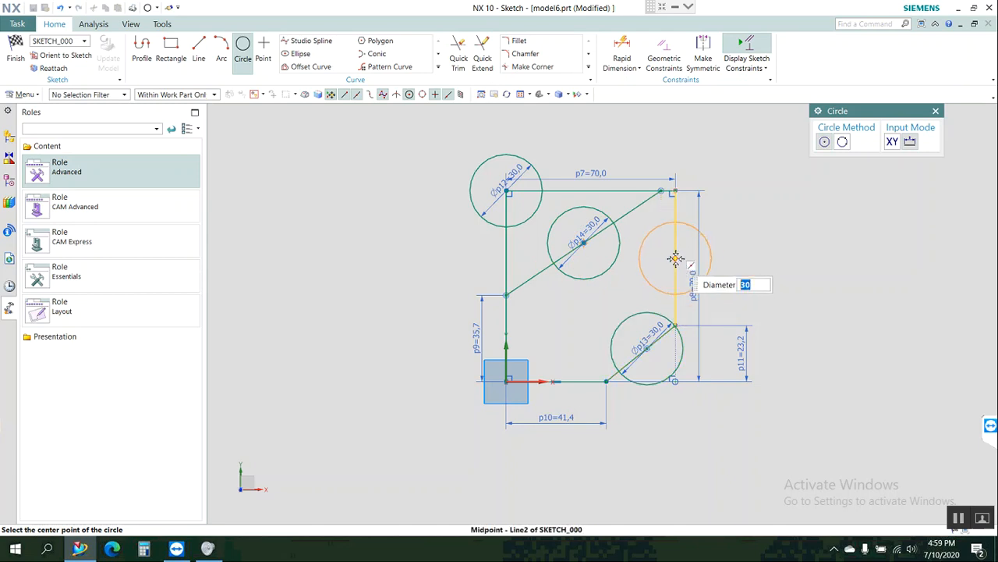
pyautogui.click(675, 259)
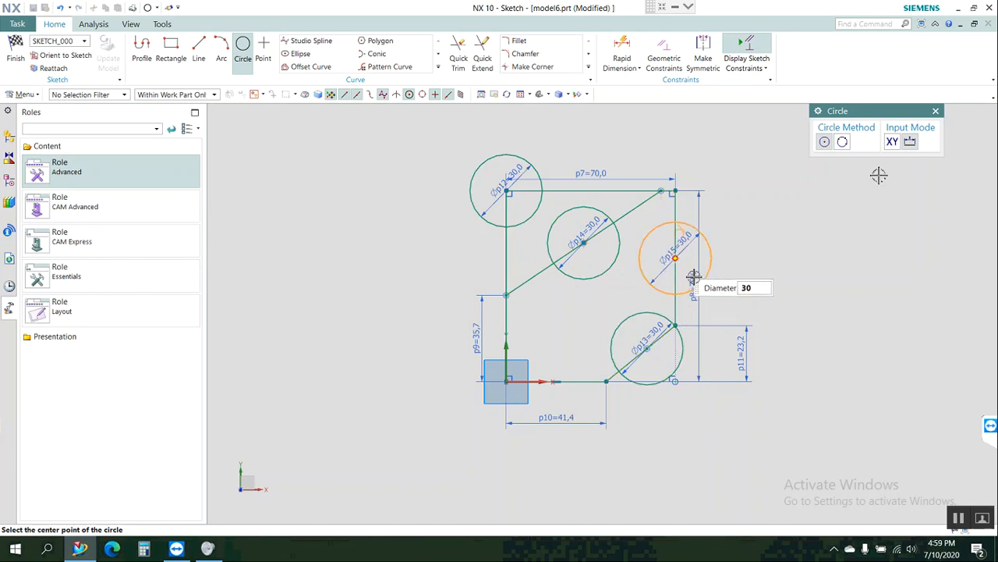
pyautogui.click(935, 111)
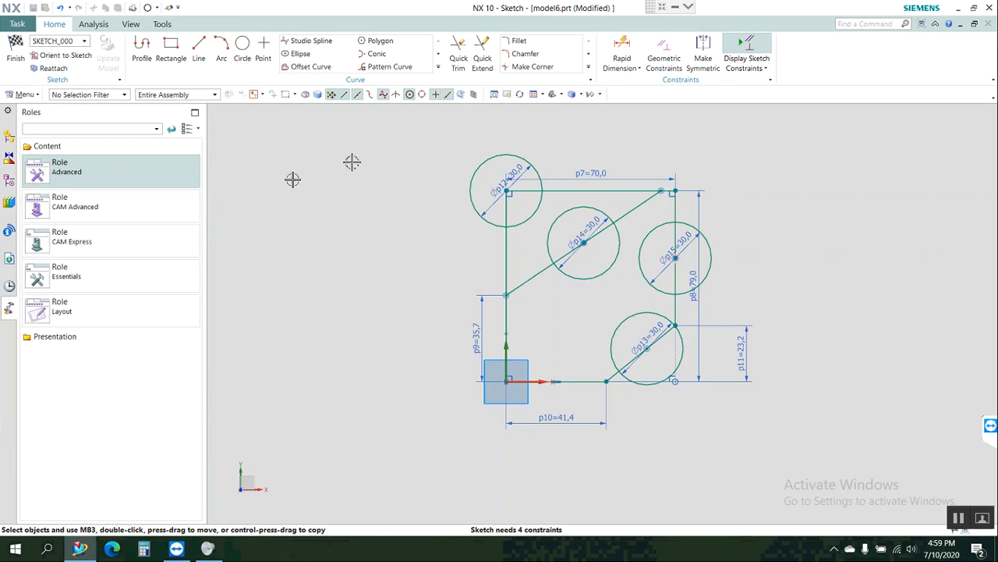
# Sketch a nine-sided polygon with an inscribed radius of about 19 mm in the empty area left of the profile.
pyautogui.click(380, 41)
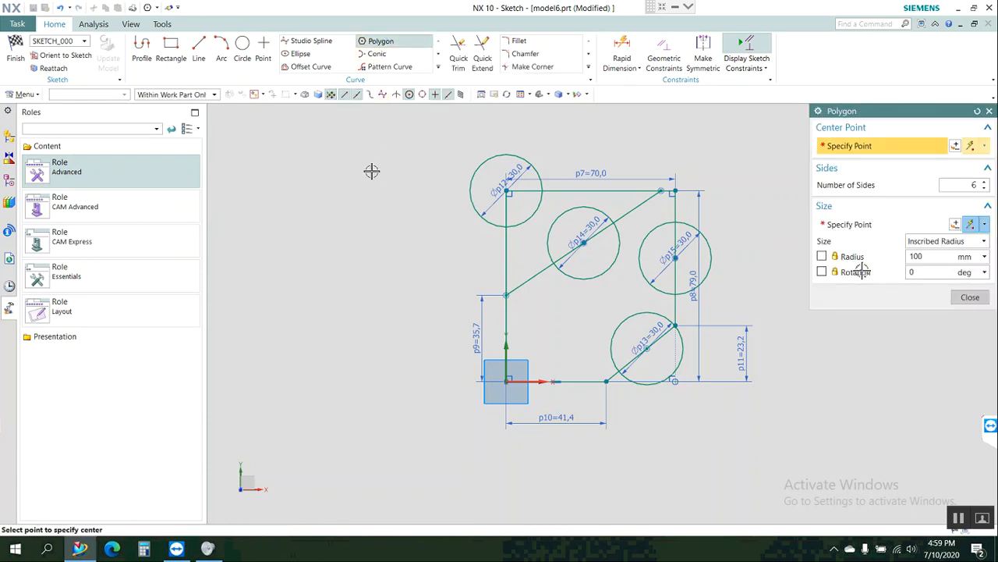
pyautogui.click(985, 183)
pyautogui.click(985, 183)
pyautogui.click(984, 183)
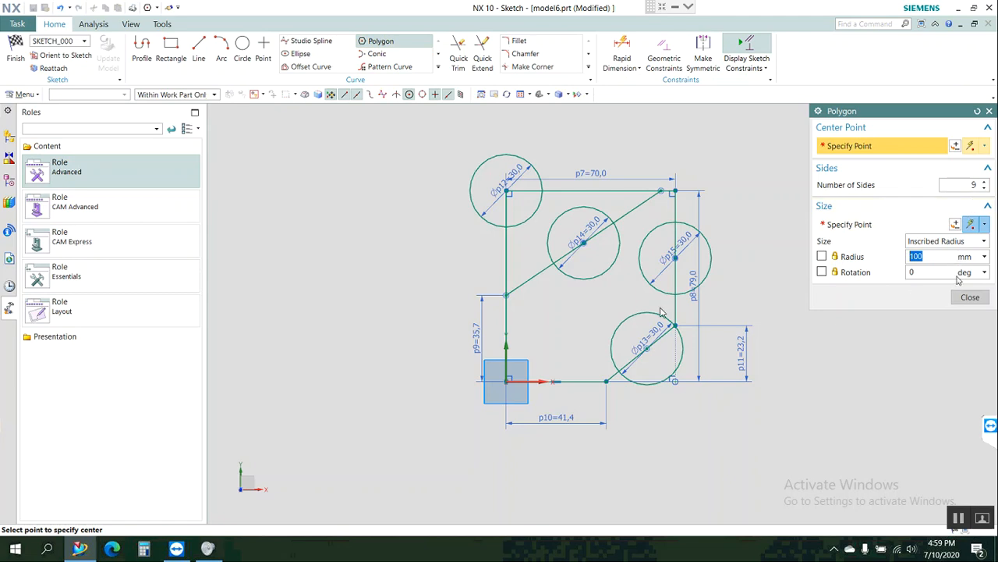
pyautogui.click(385, 323)
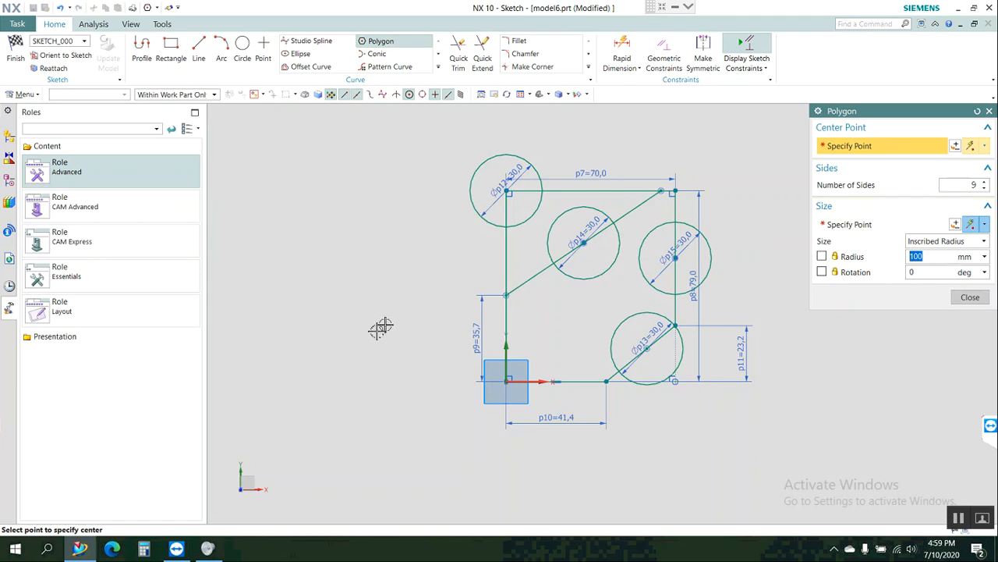
pyautogui.click(351, 359)
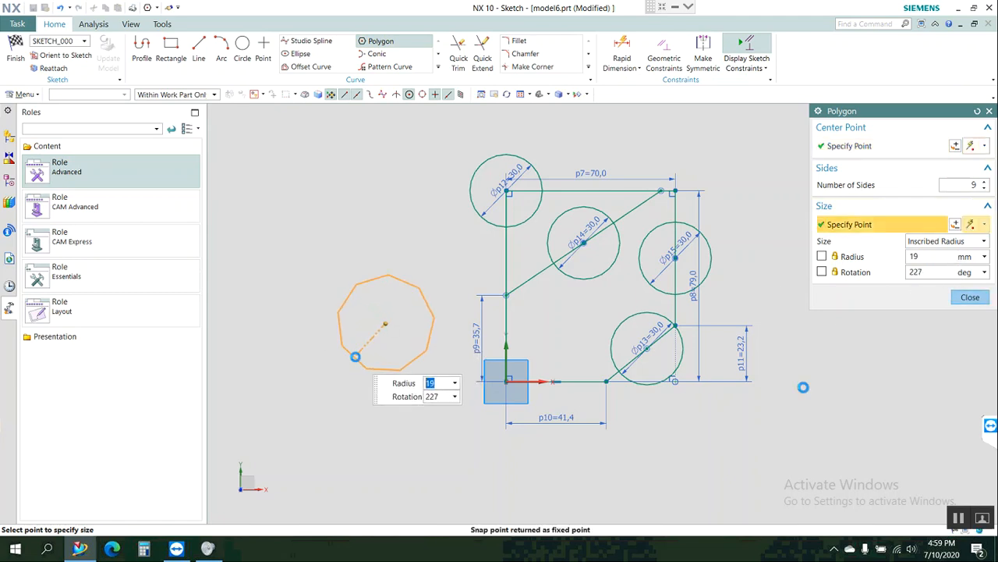
pyautogui.click(971, 299)
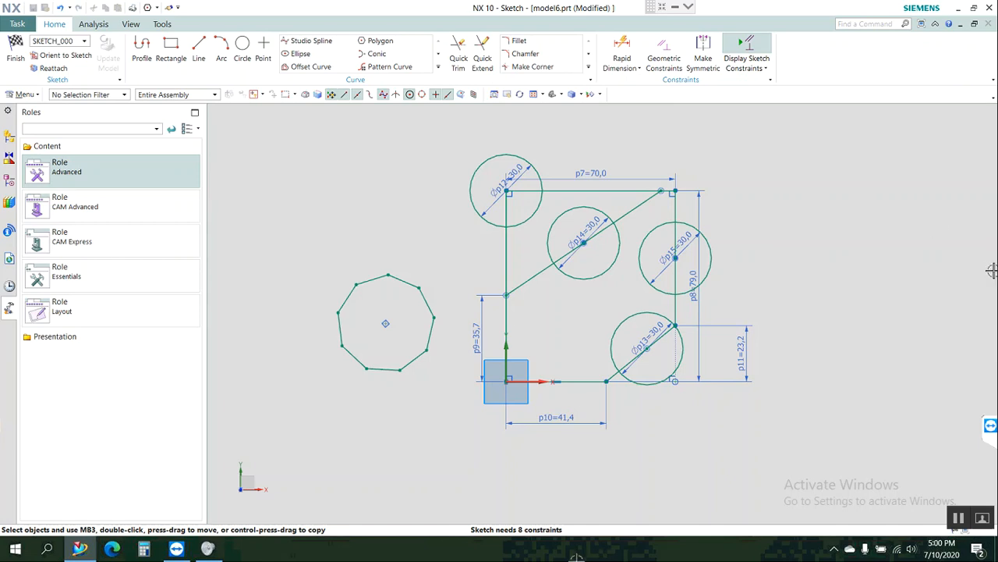
# Finish the sketch and extrude all its curves from 1 mm to -6.3 mm with no Boolean.
pyautogui.click(15, 49)
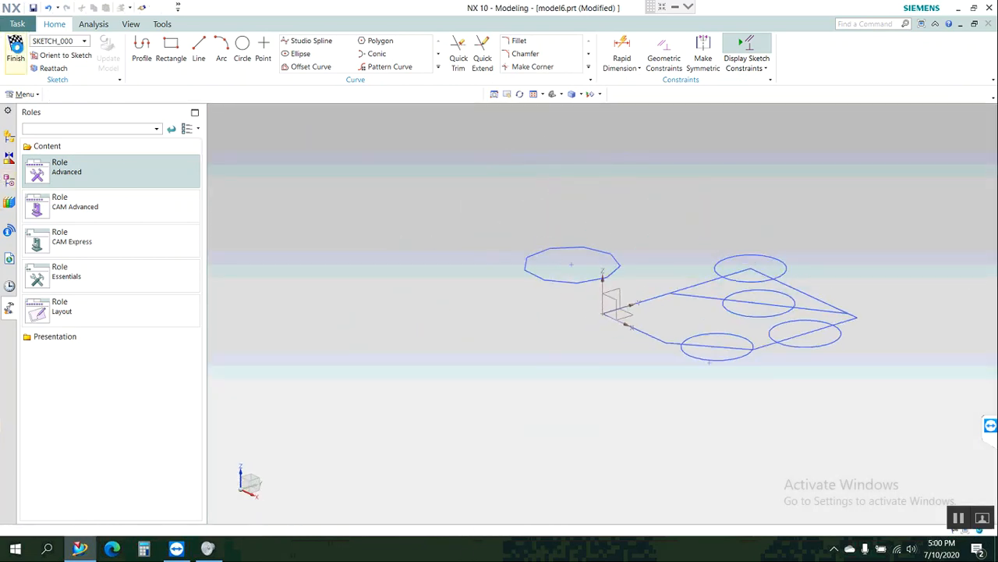
pyautogui.press('x')
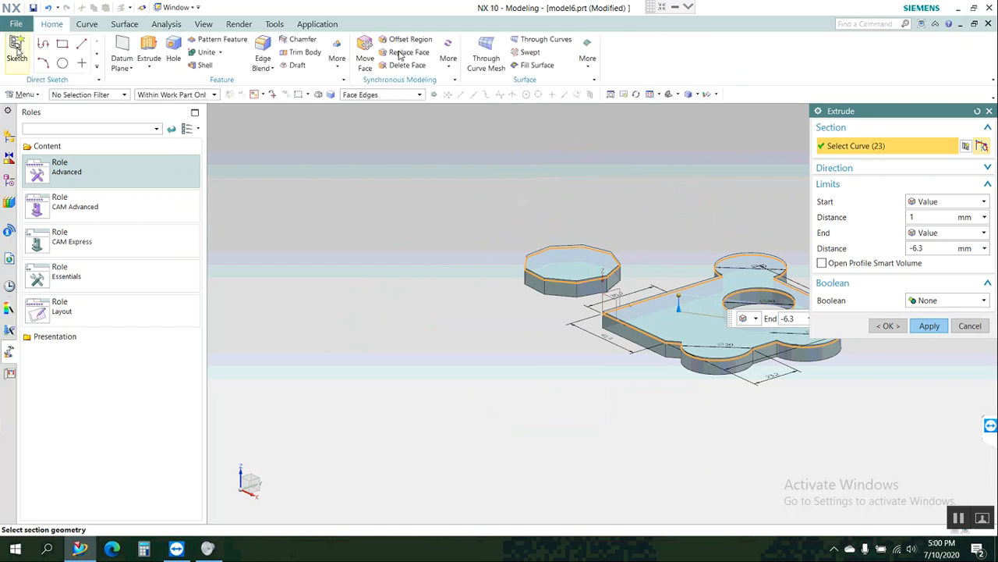
pyautogui.click(897, 329)
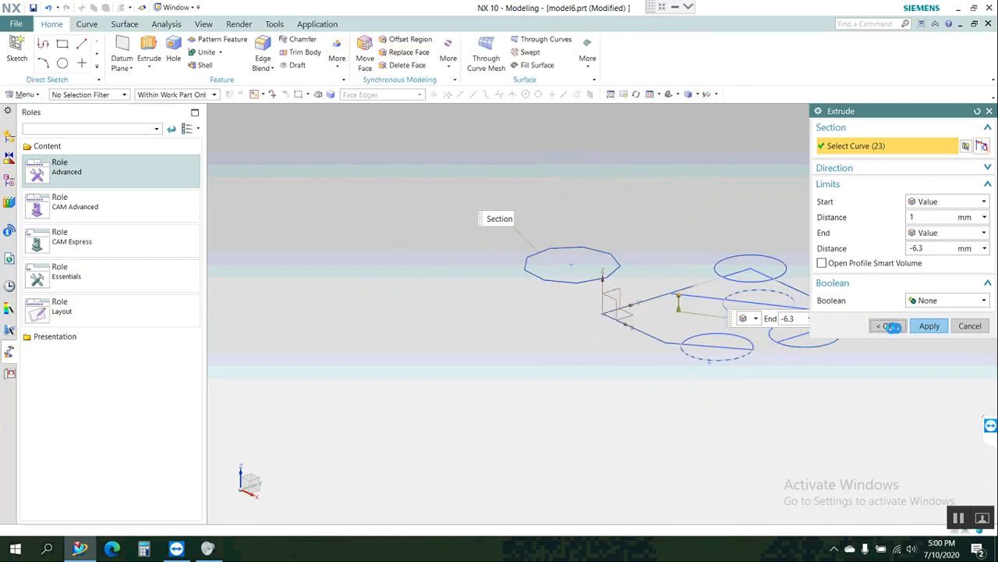
# Create a new part file from the Model template in millimetres.
pyautogui.click(19, 25)
pyautogui.click(28, 41)
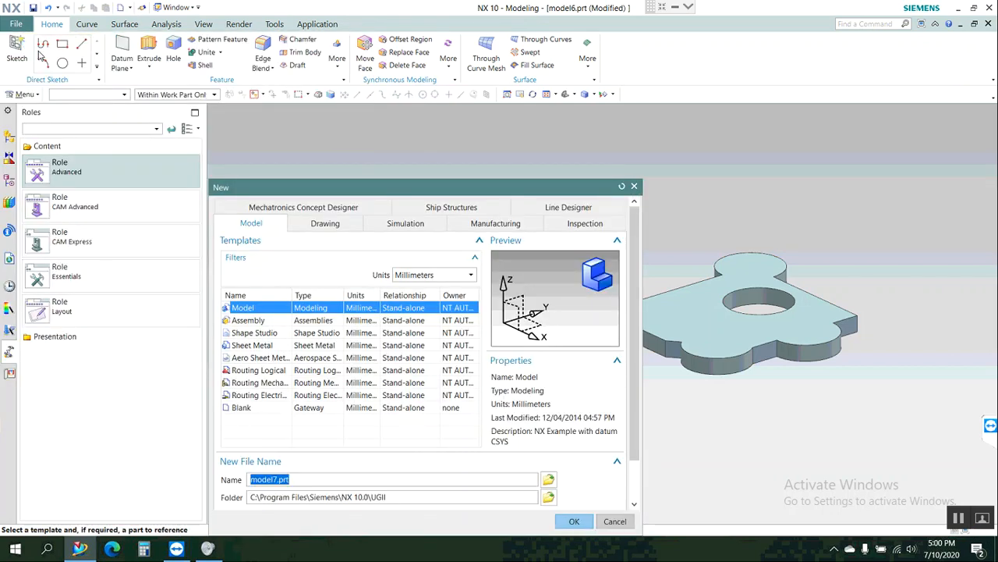
pyautogui.click(586, 526)
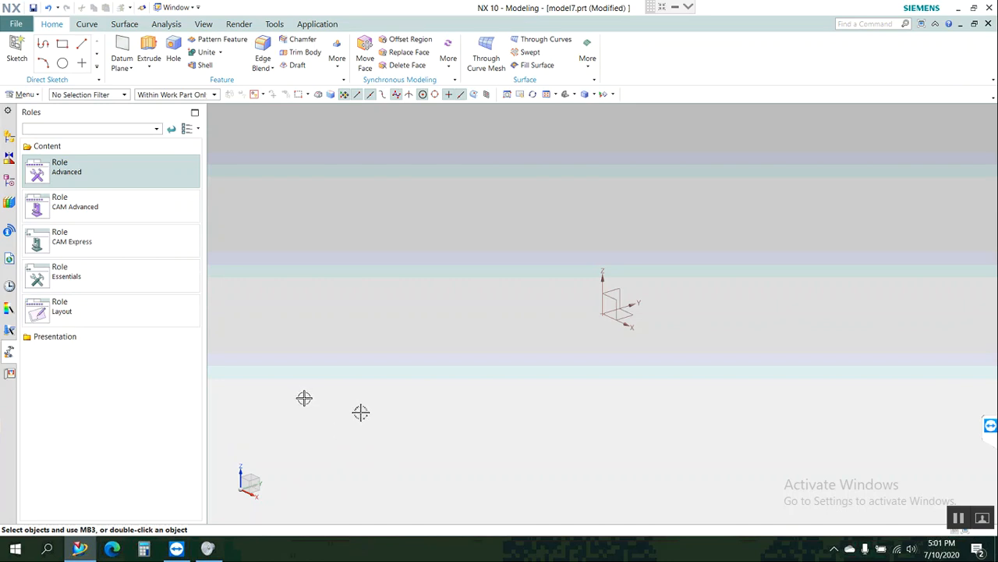
# Start a sketch on the YZ plane and draw a rectangle by two corners enclosing the origin.
pyautogui.click(18, 52)
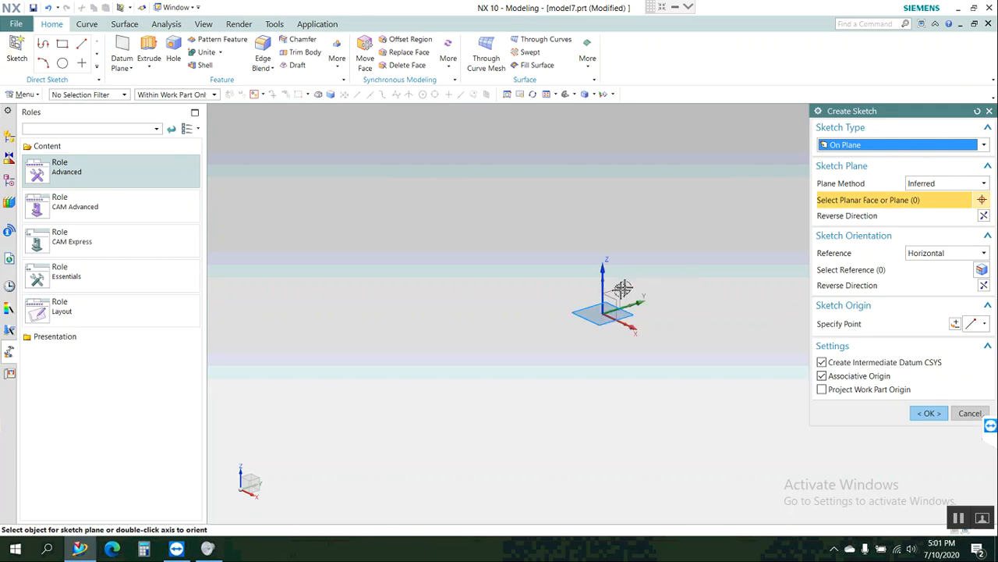
pyautogui.click(927, 414)
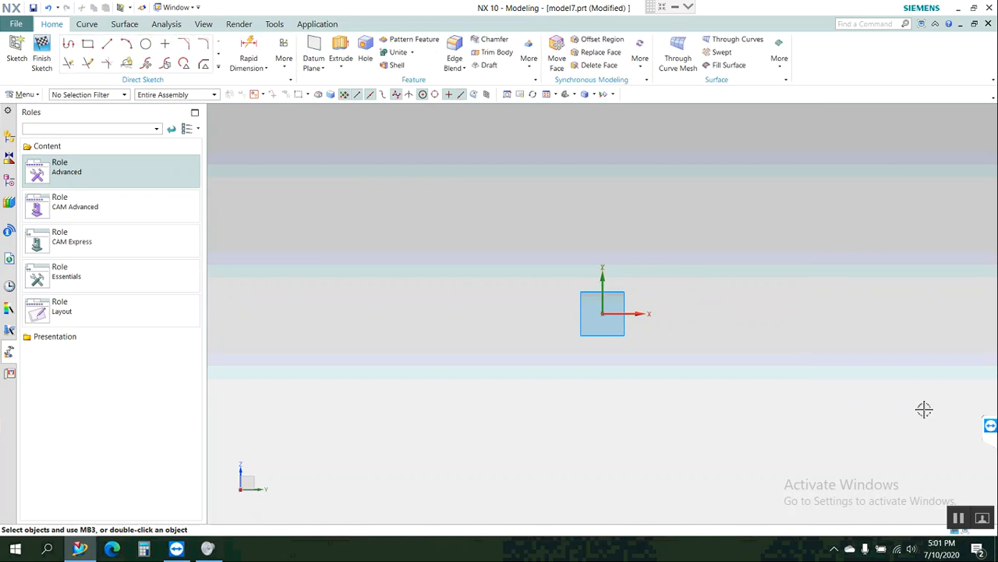
pyautogui.click(87, 46)
pyautogui.click(425, 175)
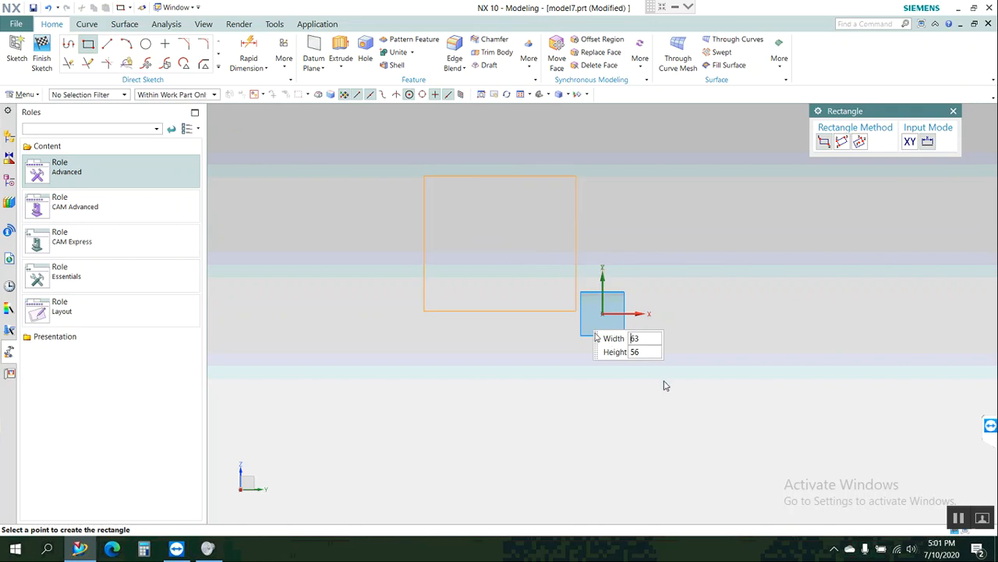
pyautogui.click(796, 438)
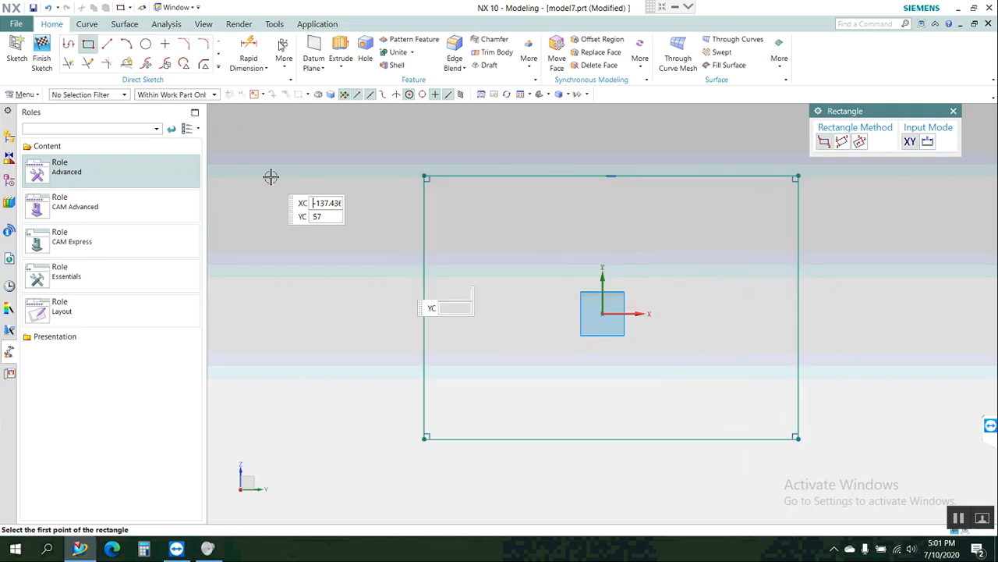
# Dimension the rectangle's lower edge from the sketch origin and set the distance to 25 mm.
pyautogui.click(249, 55)
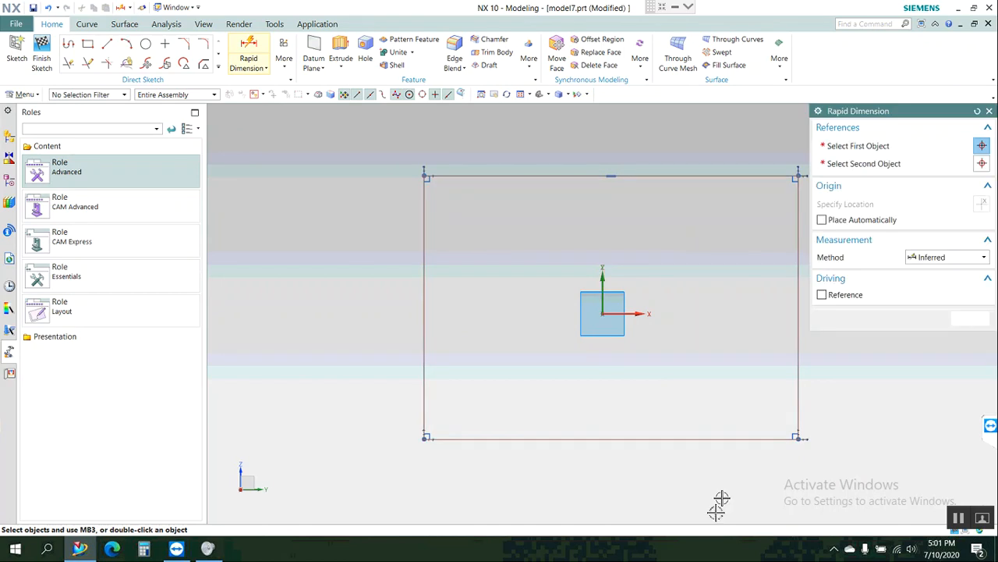
pyautogui.click(669, 437)
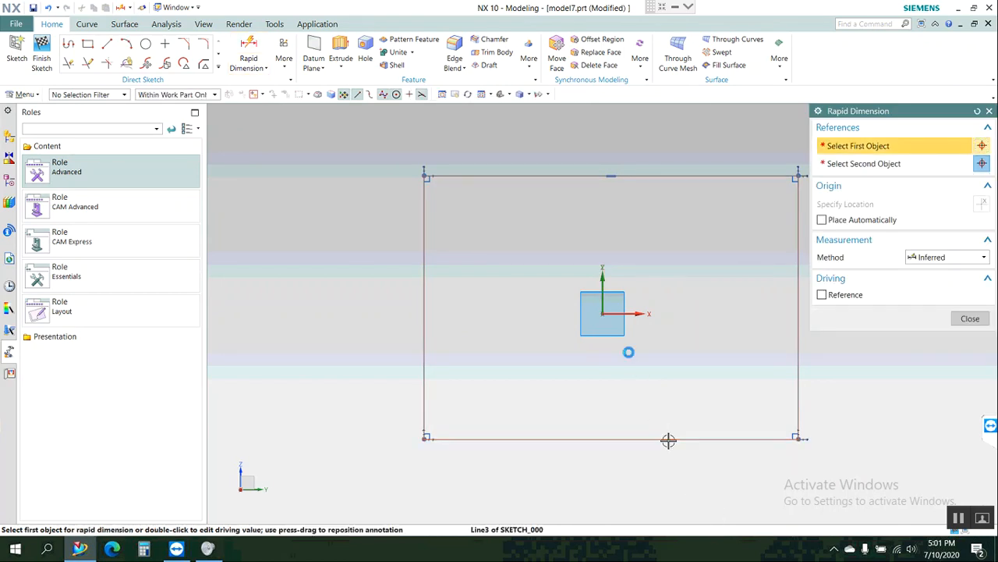
pyautogui.click(599, 310)
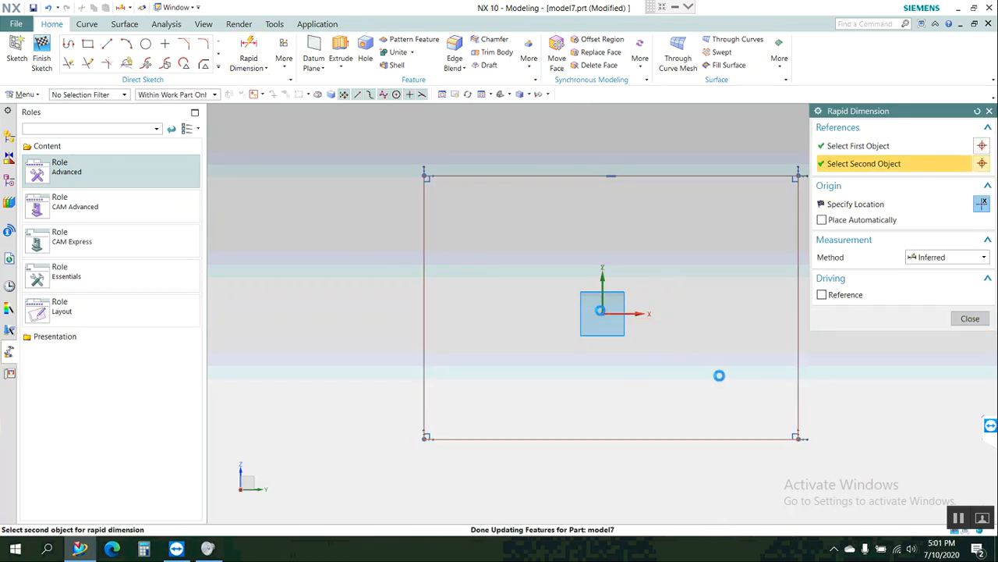
pyautogui.click(852, 396)
pyautogui.click(852, 396)
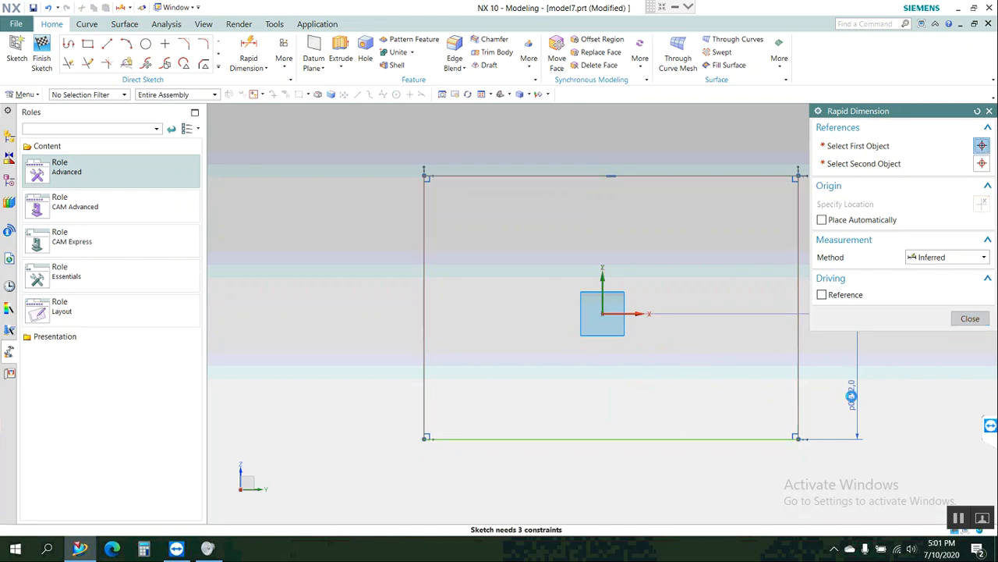
pyautogui.press('Return')
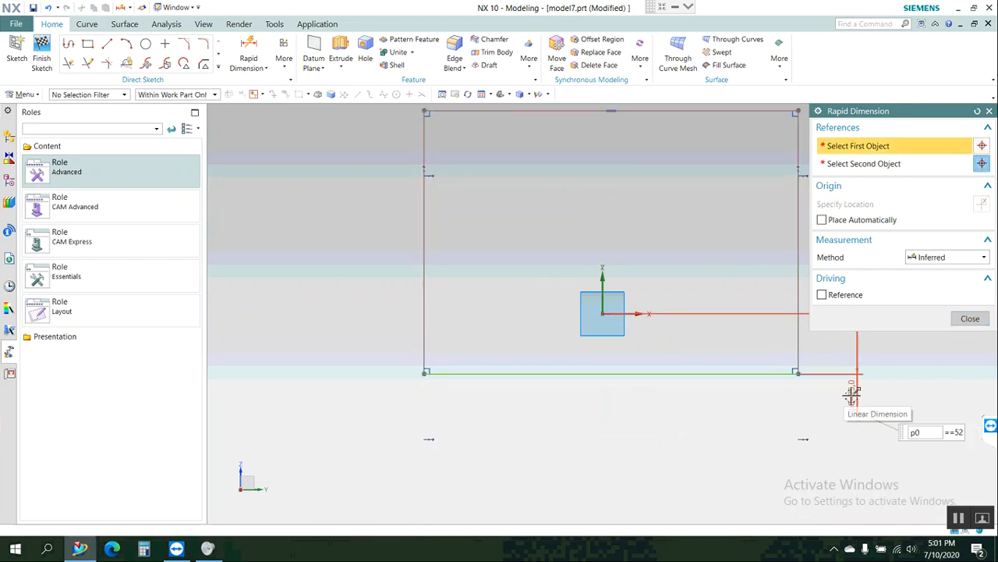
pyautogui.click(969, 320)
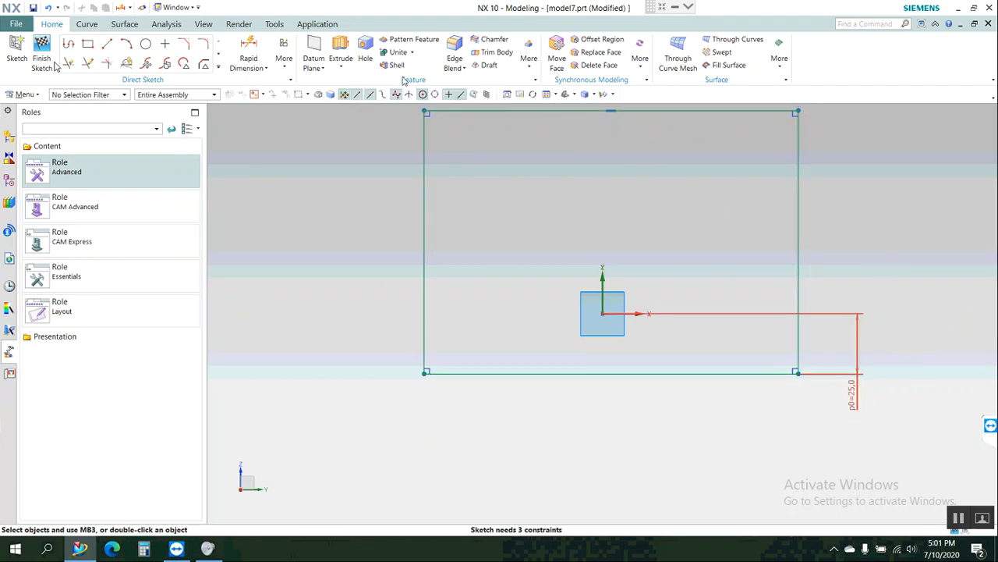
# Dimension the length of the rectangle's lower edge and set it to 120 mm.
pyautogui.click(248, 55)
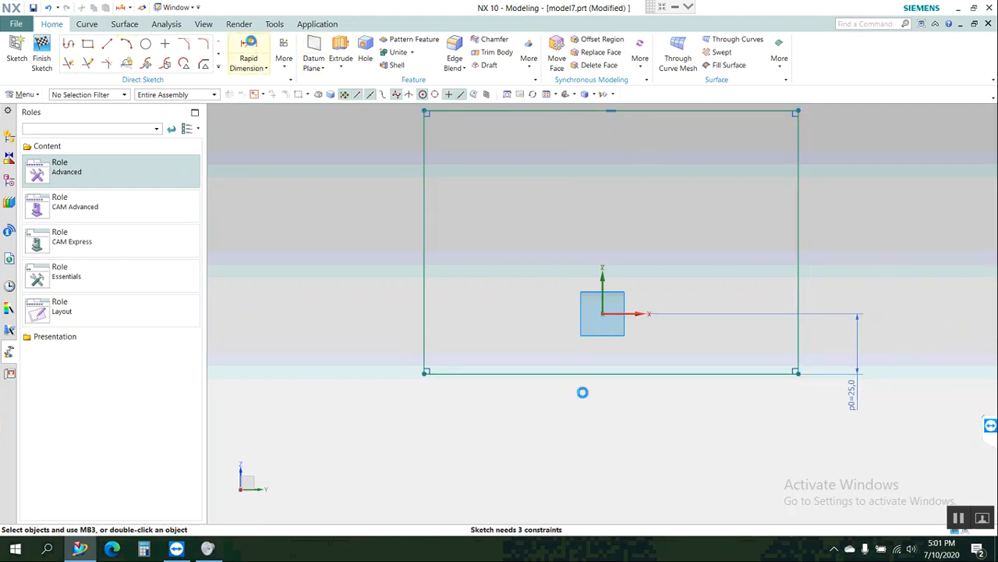
pyautogui.click(645, 372)
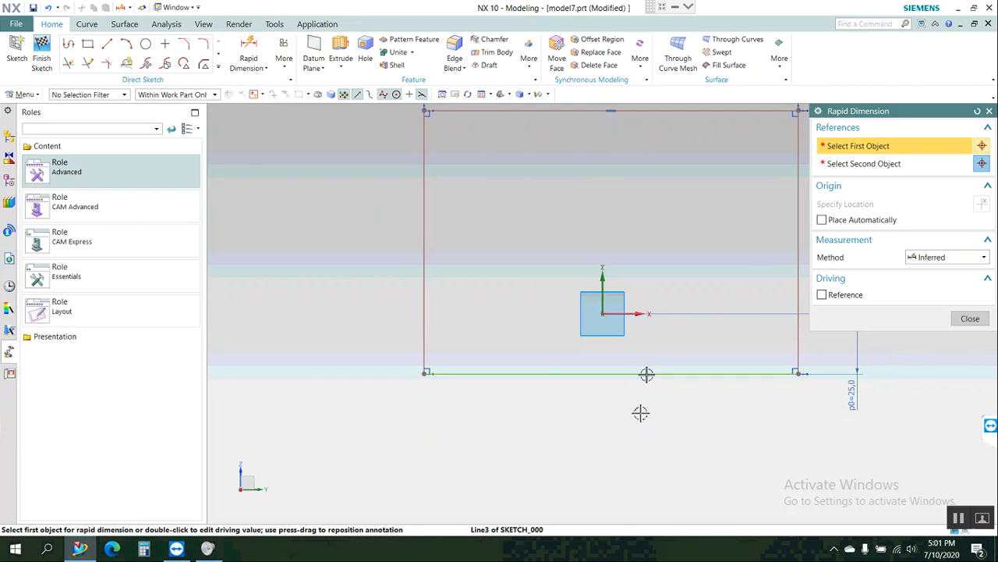
pyautogui.click(639, 416)
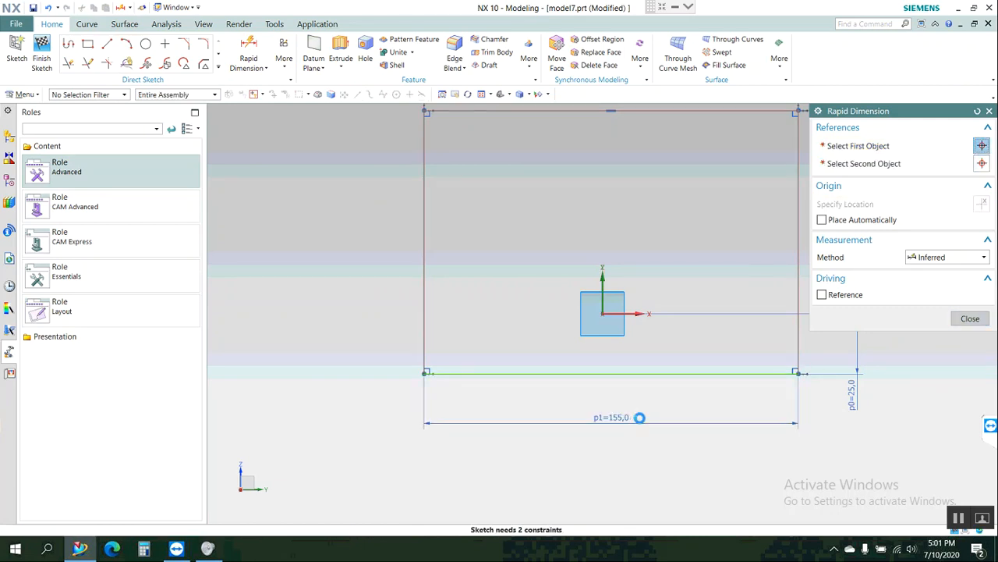
pyautogui.write('120')
pyautogui.press('Return')
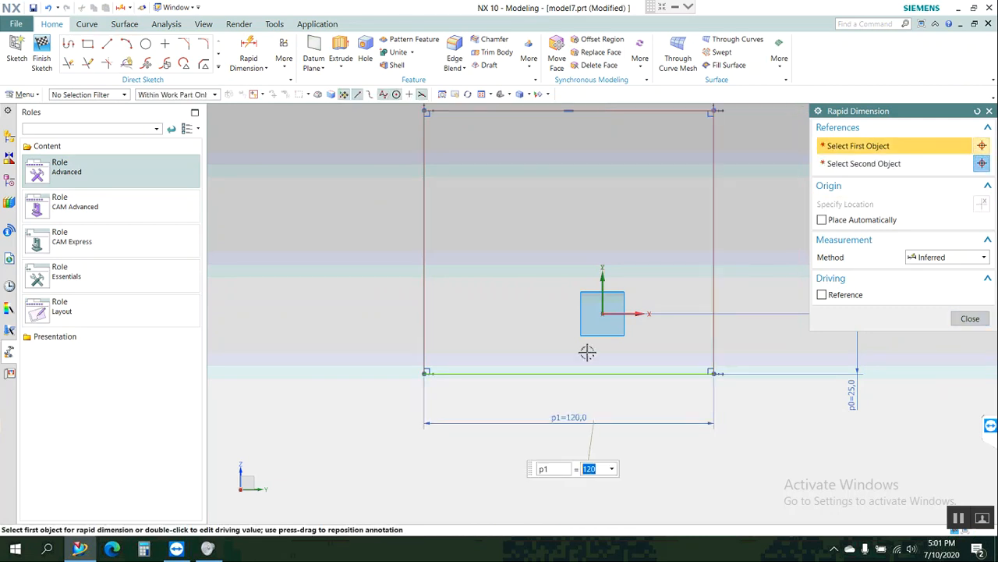
# Dimension the horizontal distance from the rectangle's left edge to the vertical axis and set it to 60 mm.
pyautogui.click(426, 298)
pyautogui.click(550, 312)
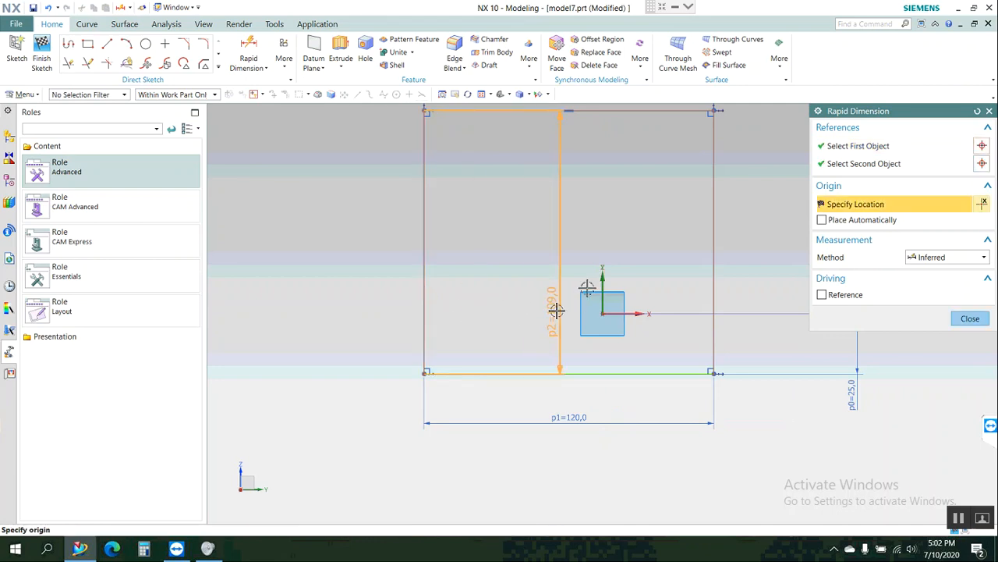
pyautogui.click(600, 275)
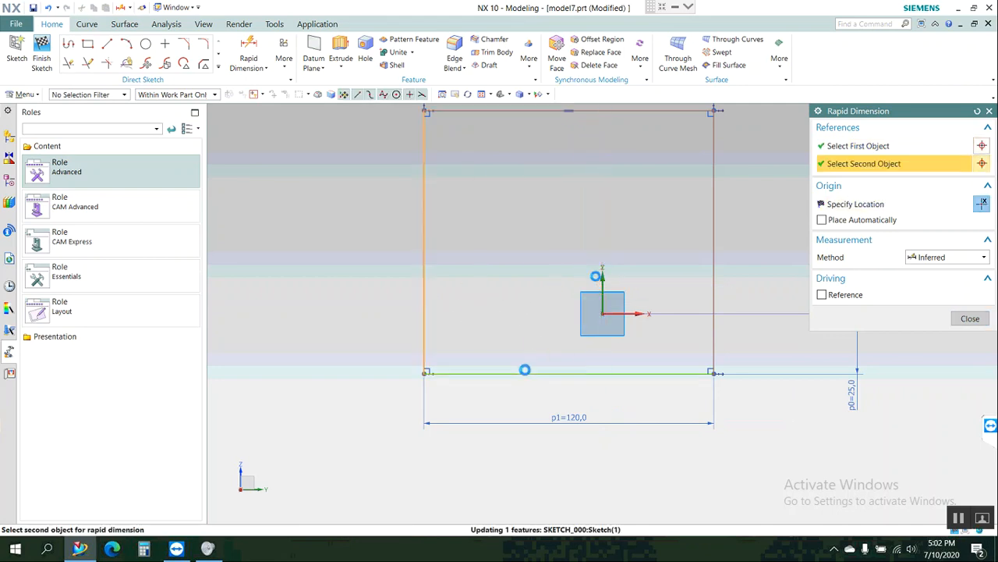
pyautogui.click(507, 398)
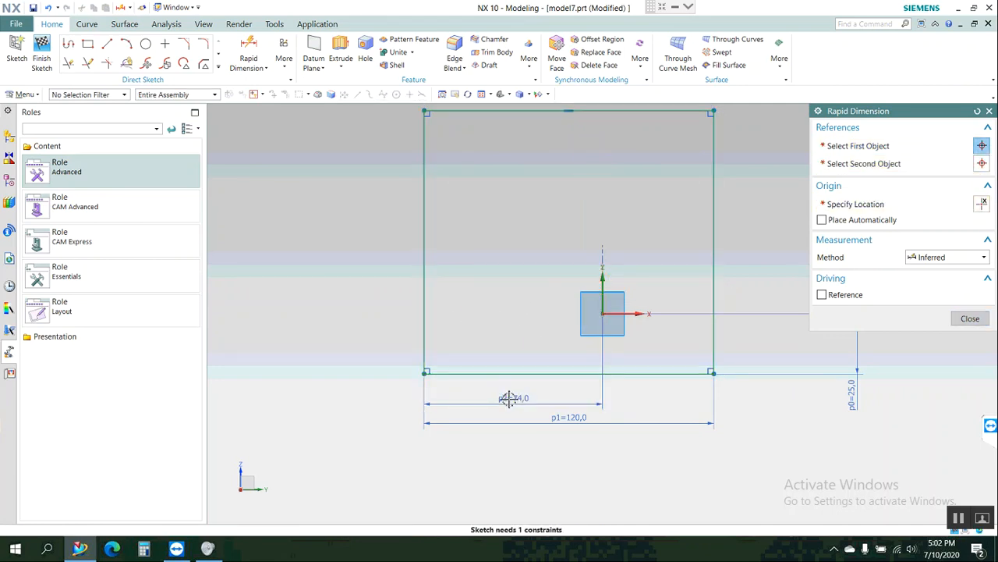
pyautogui.write('6')
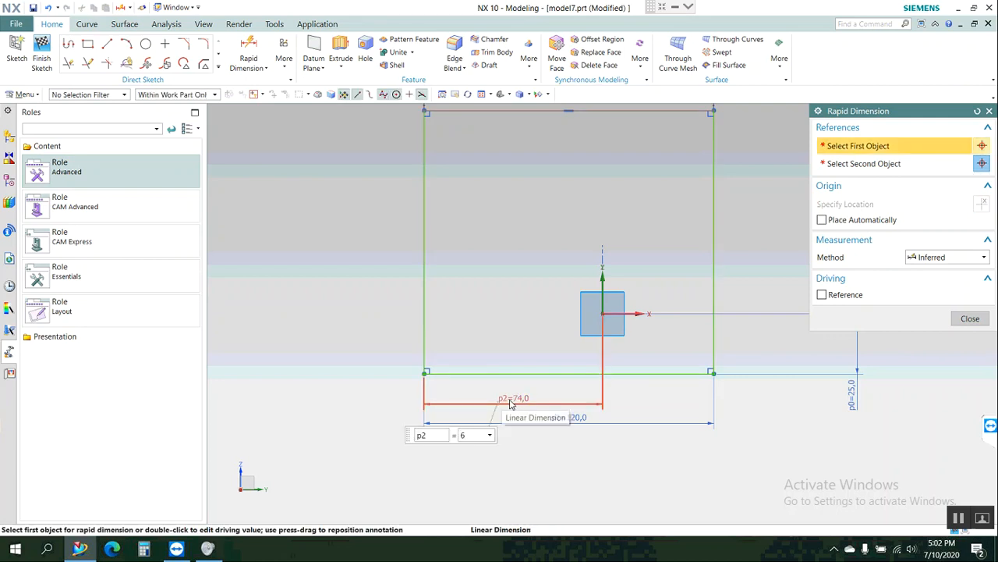
pyautogui.write('0')
pyautogui.press('Return')
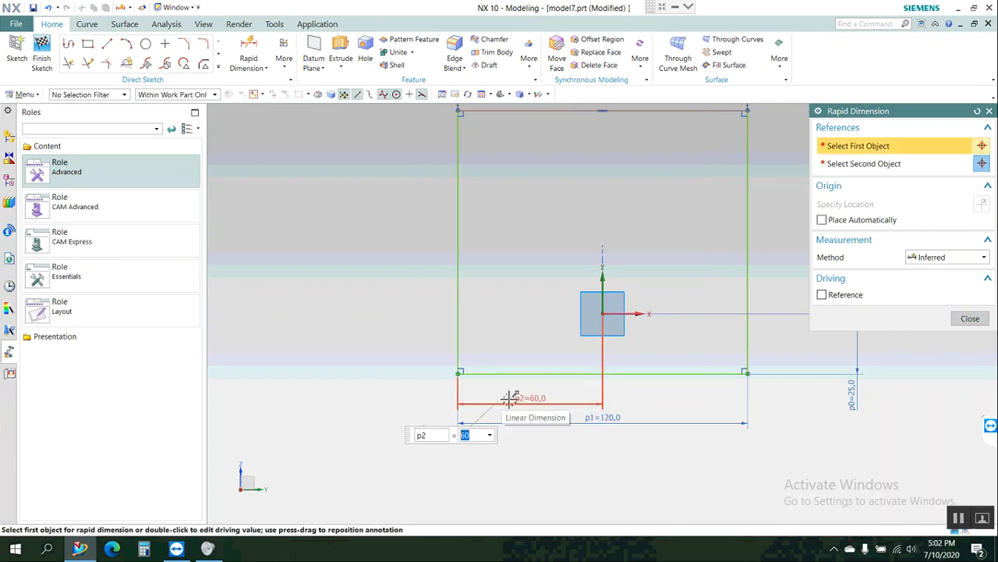
# Dimension the rectangle's right edge and set its height to 115 mm.
pyautogui.scroll(-1, 508, 400)
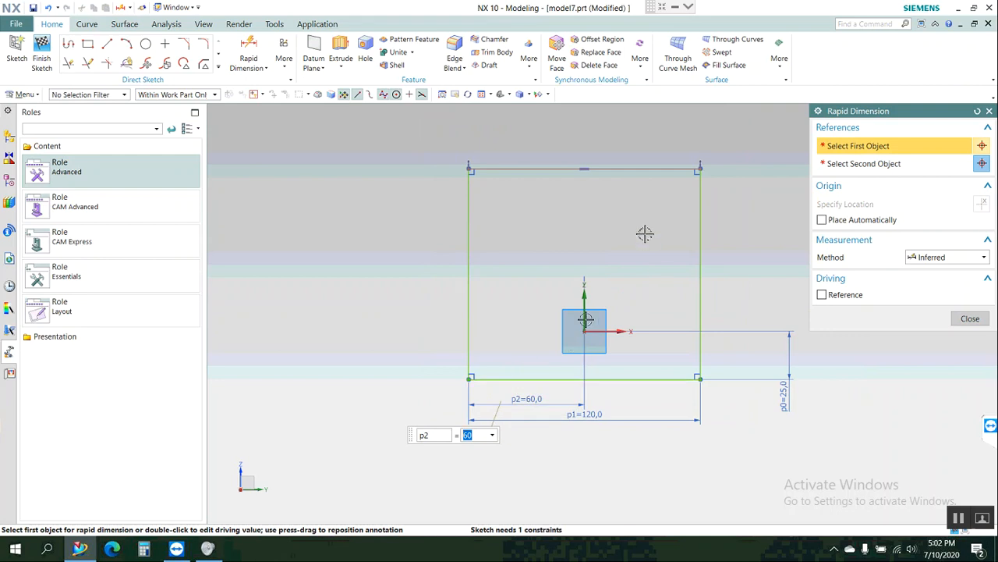
pyautogui.click(702, 248)
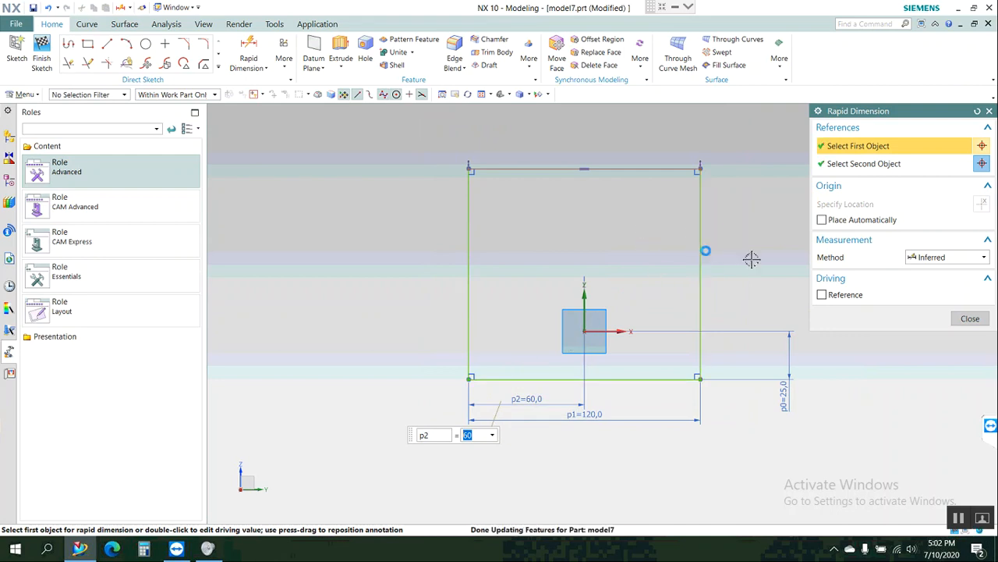
pyautogui.click(792, 280)
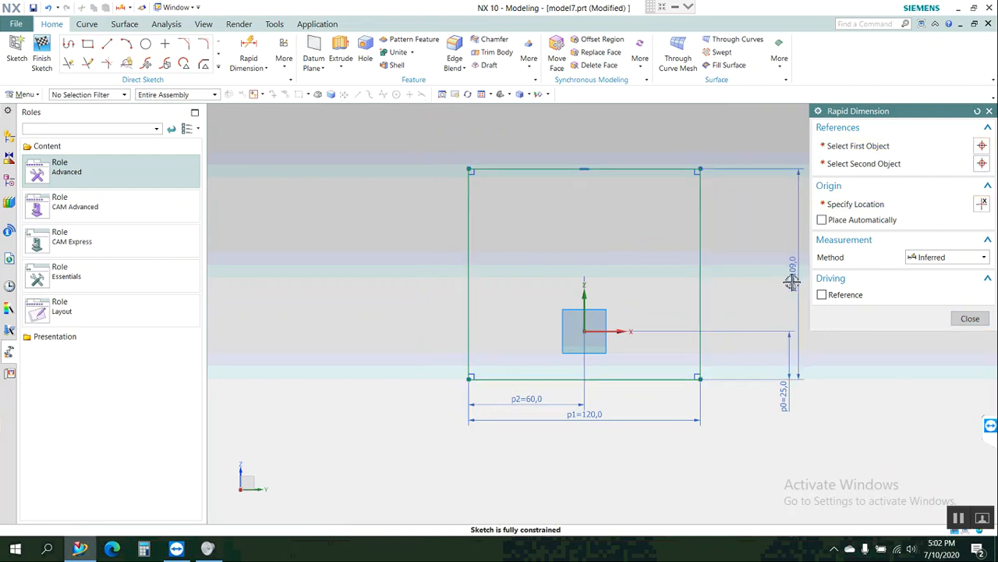
pyautogui.write('115')
pyautogui.press('Return')
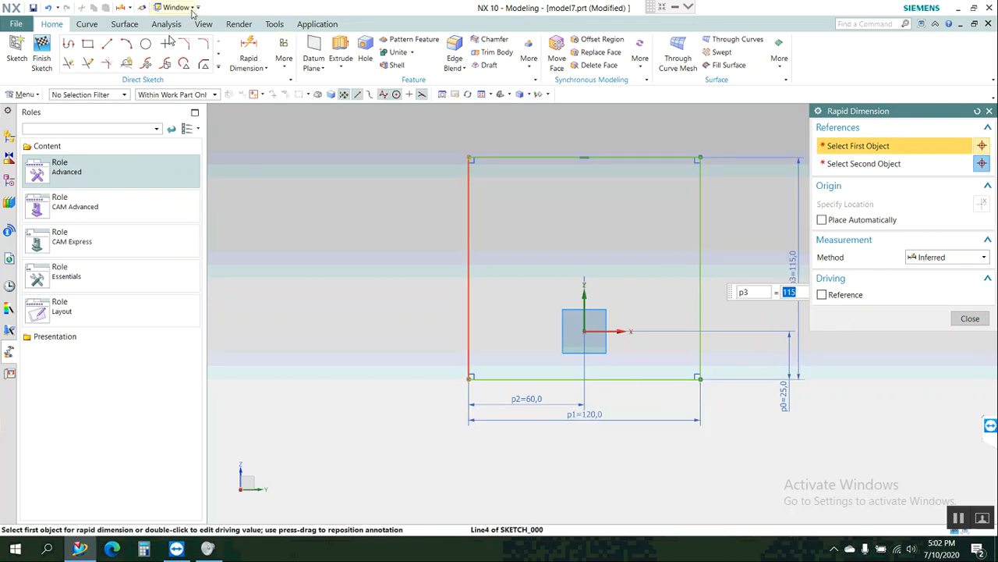
# Sketch a circle 30 mm in diameter centred on the sketch origin.
pyautogui.click(146, 44)
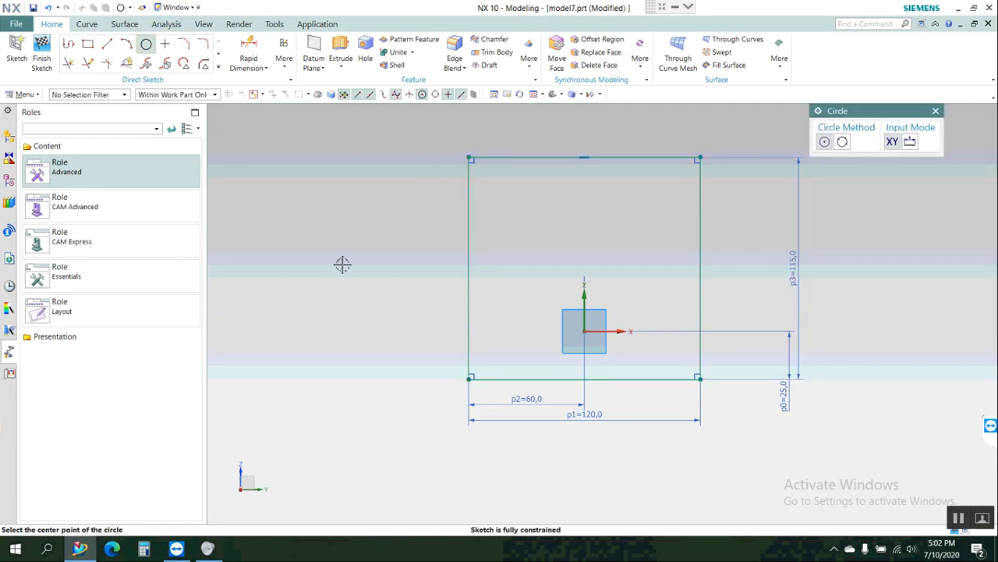
pyautogui.click(911, 143)
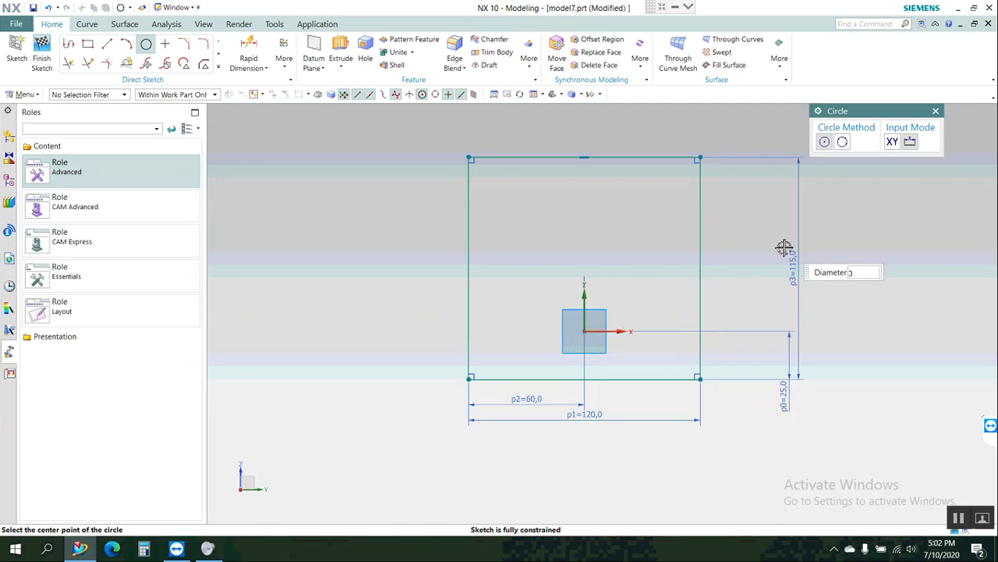
pyautogui.write('3')
pyautogui.press('Return')
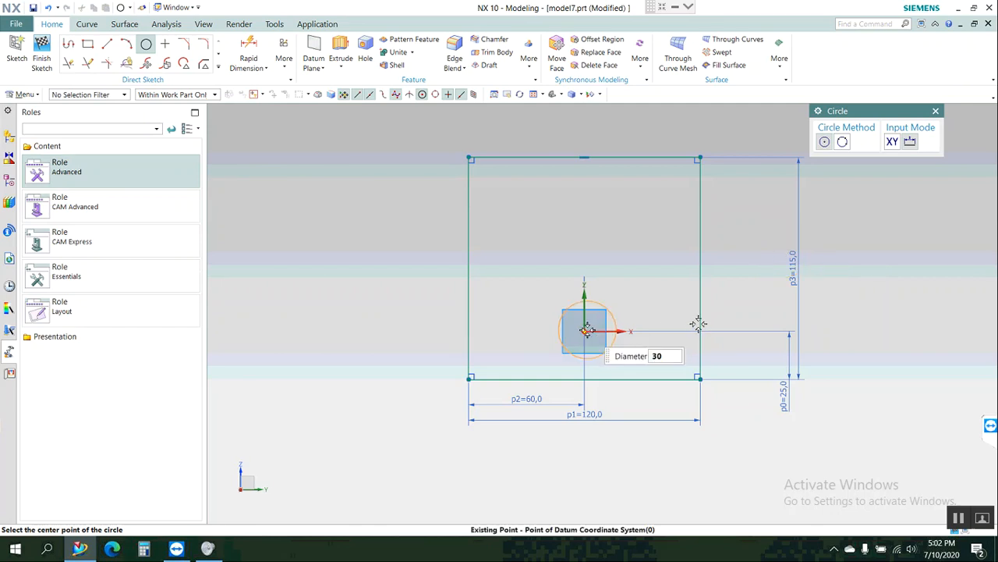
pyautogui.press('Escape')
pyautogui.press('Escape')
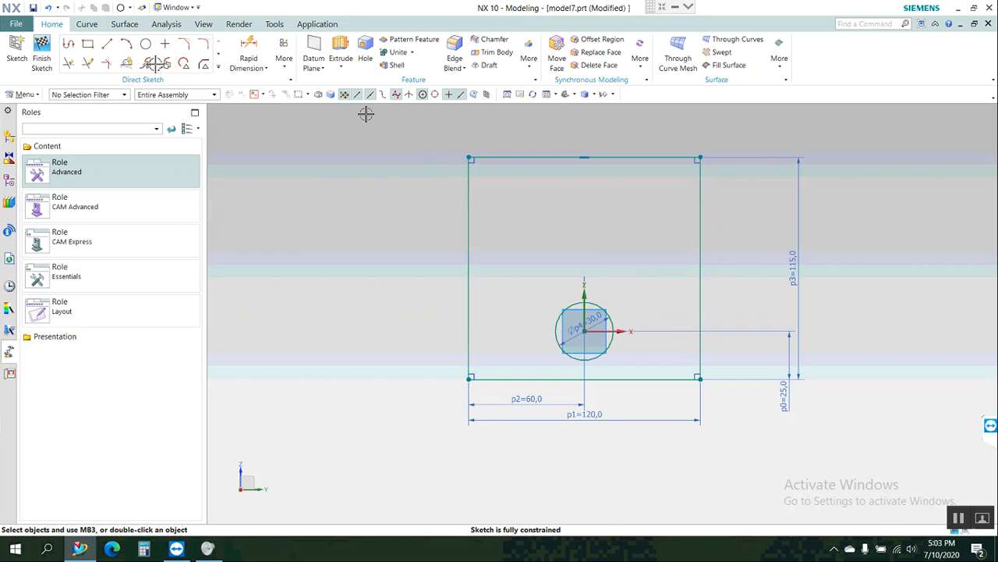
# Sketch a second circle concentric with the 30 mm circle, with the diameter entered as 71.5*2.
pyautogui.press('o')
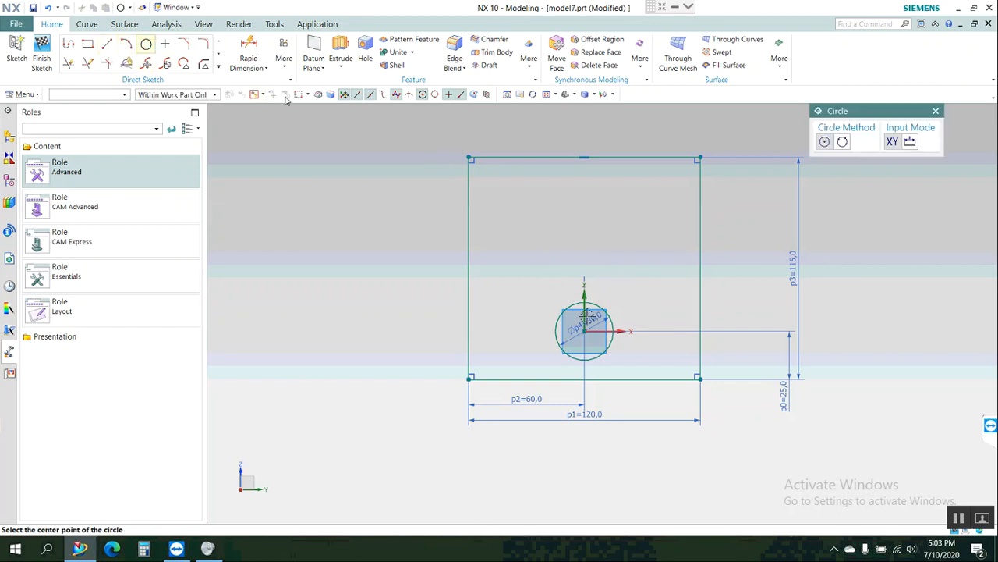
pyautogui.click(583, 325)
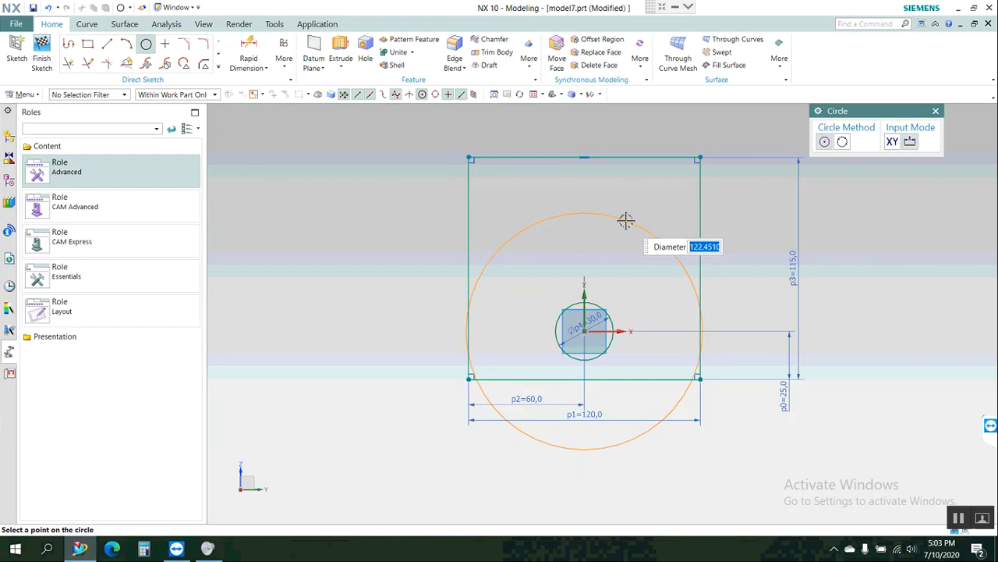
pyautogui.write('71.5*2')
pyautogui.press('Return')
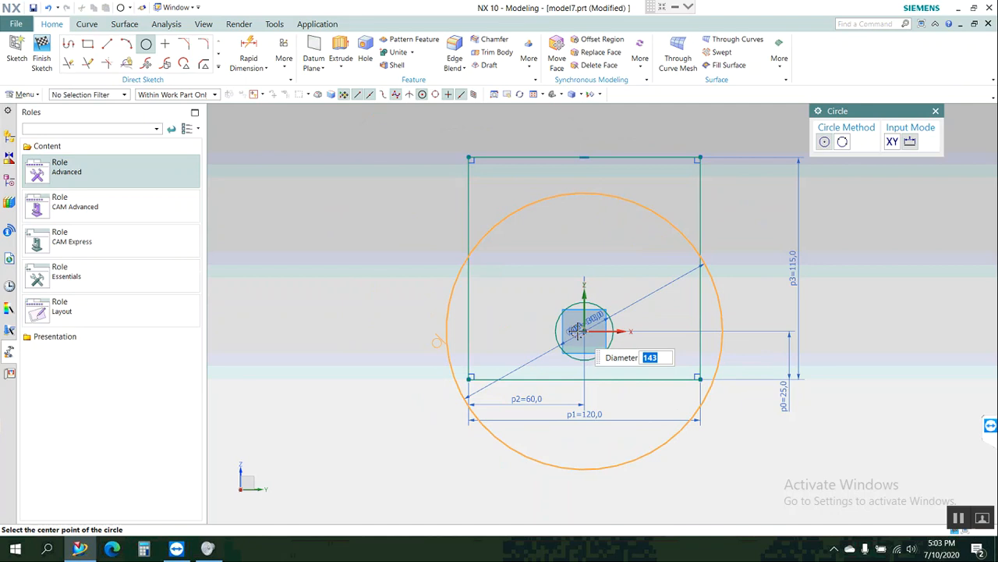
pyautogui.write('5*2')
pyautogui.click(578, 331)
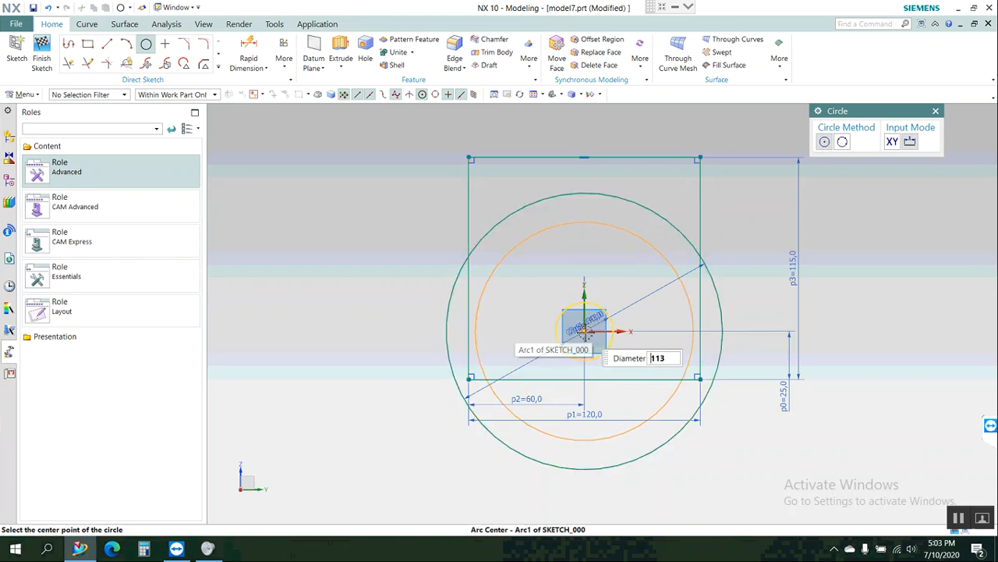
pyautogui.click(585, 332)
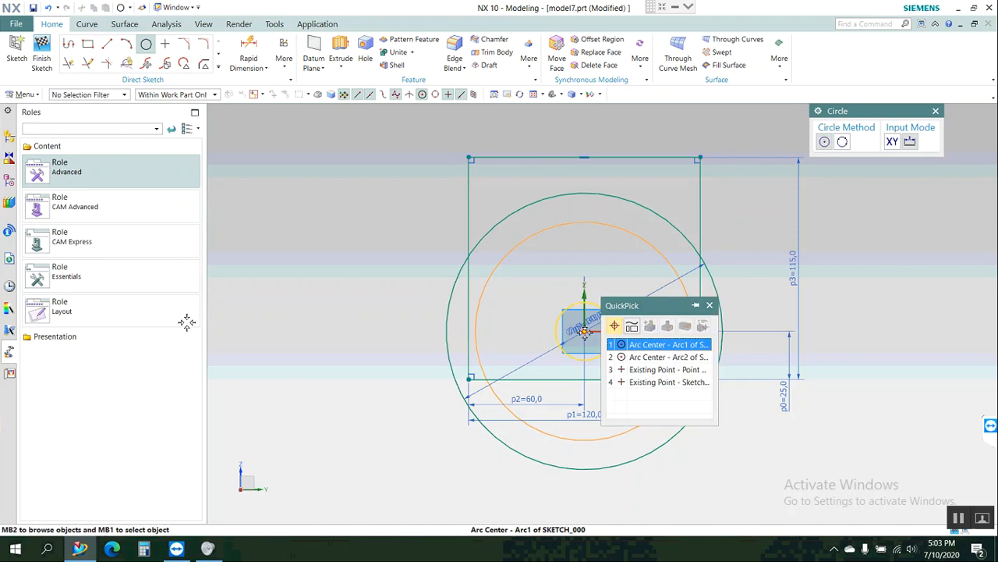
pyautogui.click(306, 337)
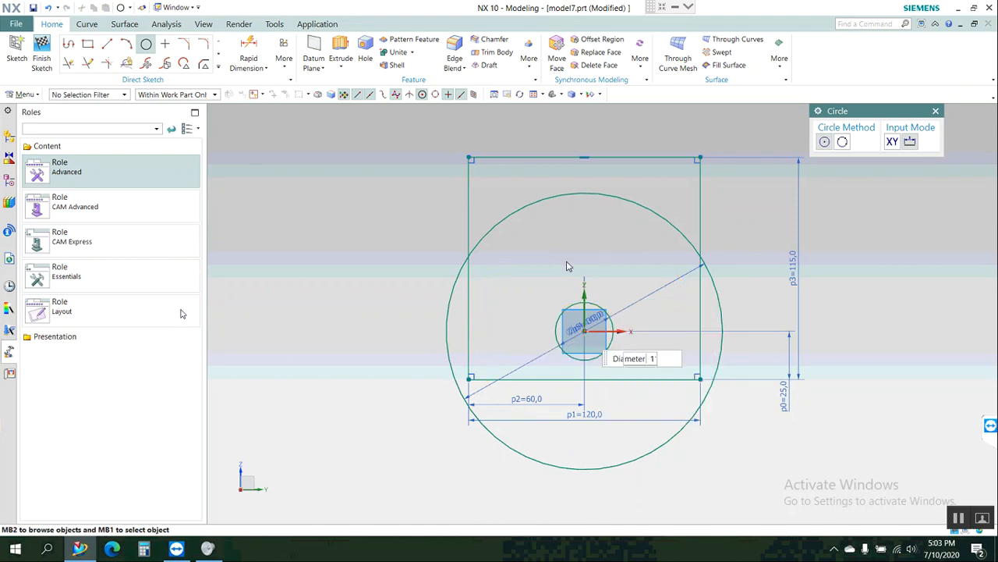
pyautogui.press('Escape')
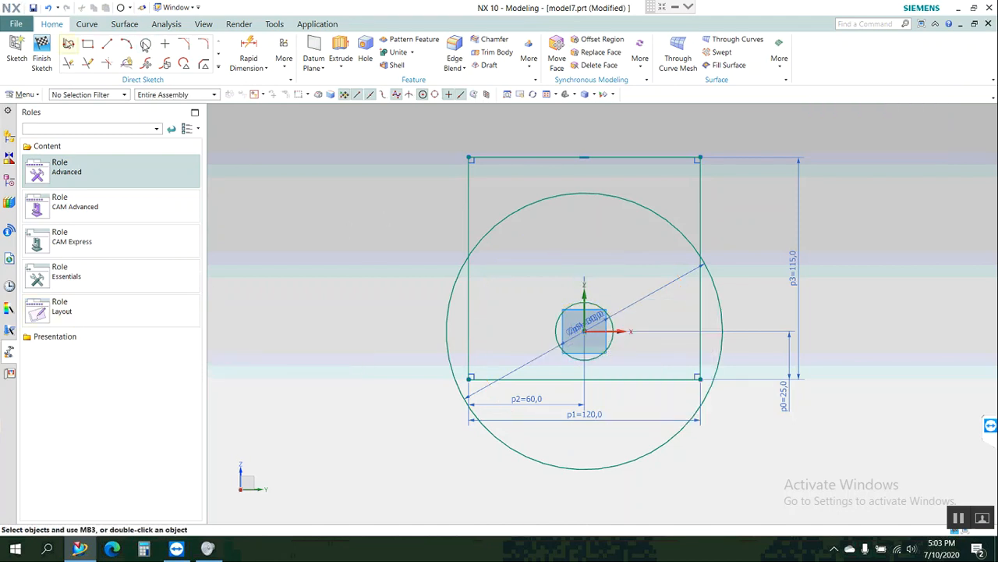
pyautogui.click(147, 44)
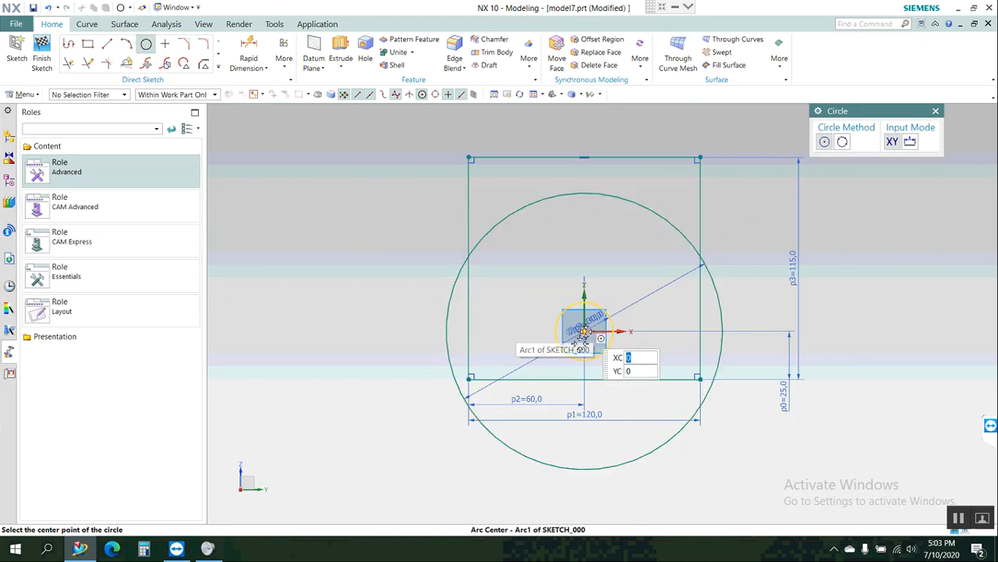
pyautogui.press('Escape')
# Reposition the large circle's diameter dimension inside the circle's lower right area and change its measurement method to Radial.
pyautogui.moveTo(644, 303); pyautogui.dragTo(669, 351)
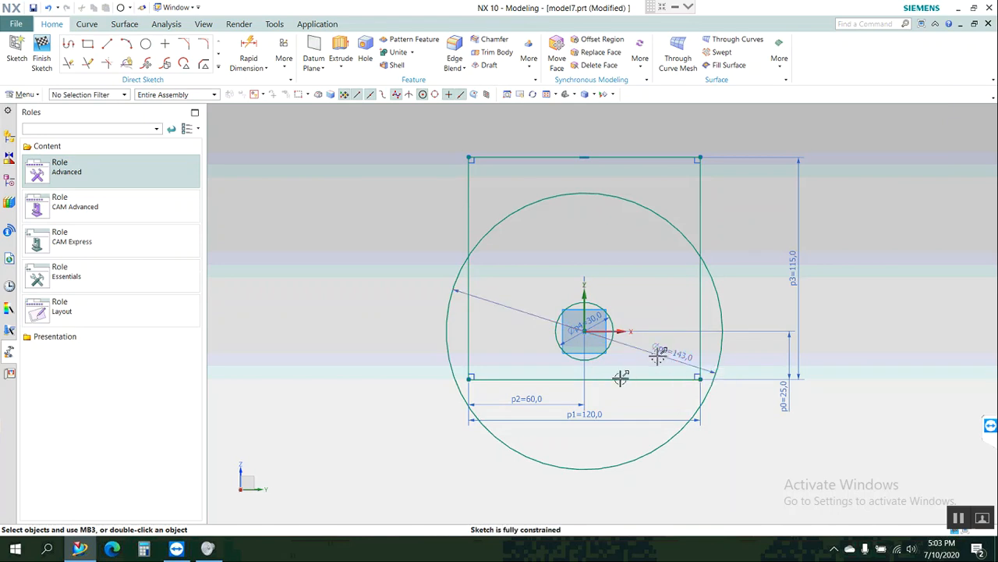
pyautogui.doubleClick(662, 351)
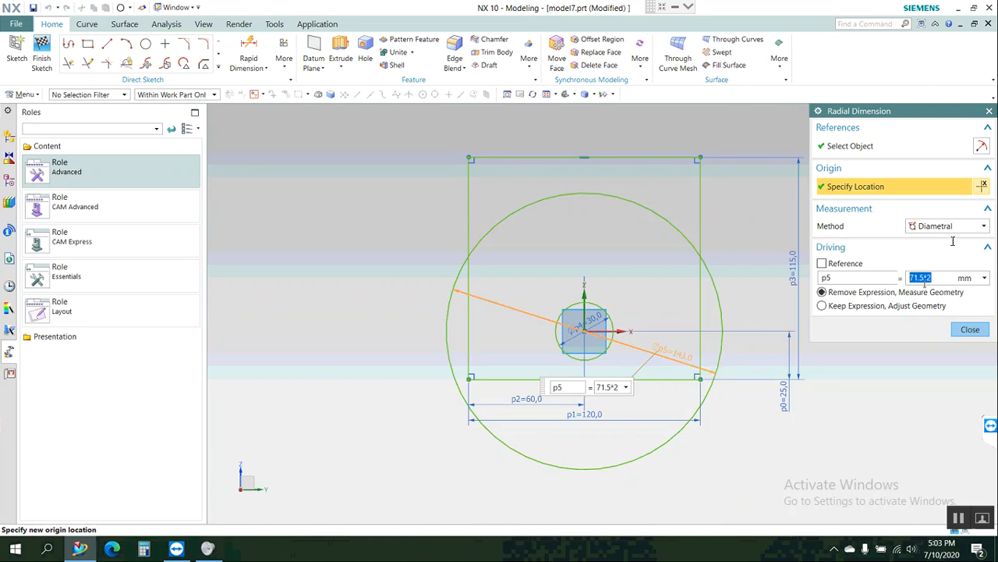
pyautogui.click(953, 228)
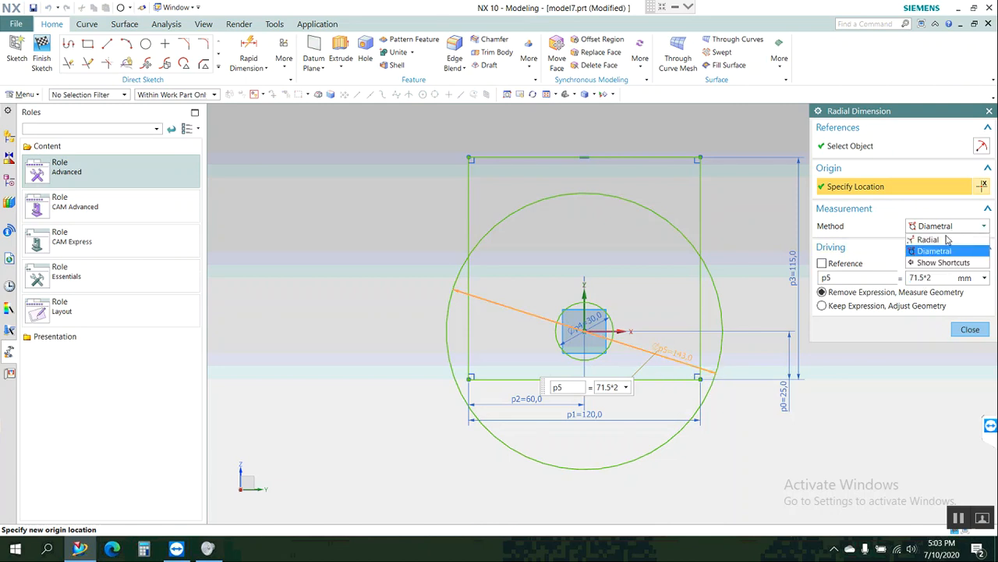
pyautogui.click(937, 242)
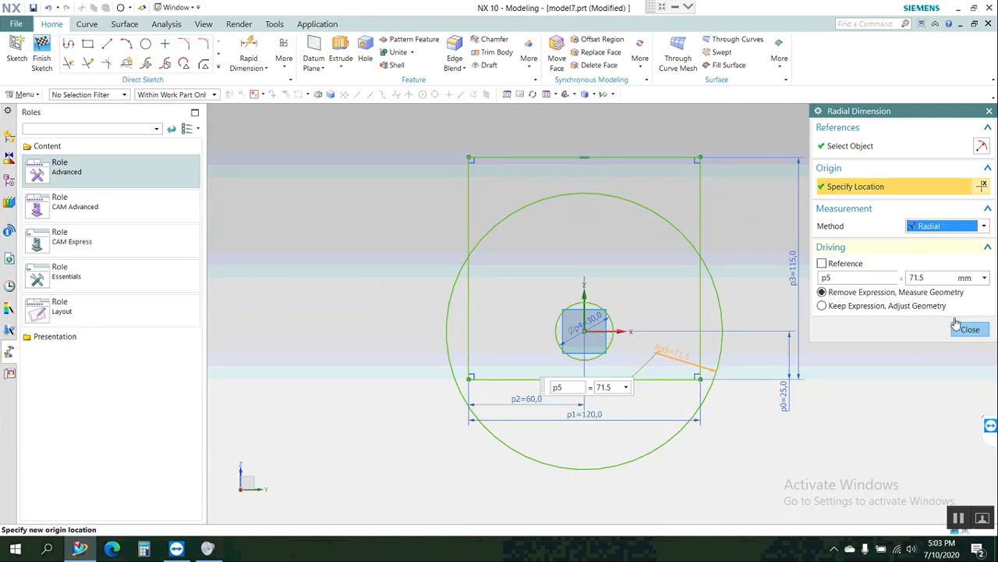
# Sketch a third circle about 88 mm in diameter, concentric with the other two and between them in size.
pyautogui.click(960, 331)
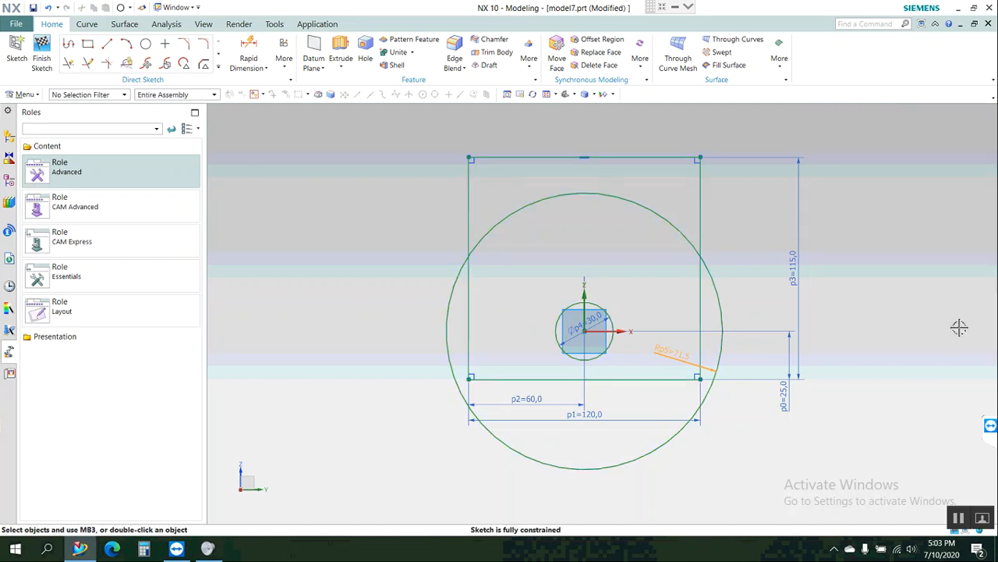
pyautogui.click(145, 44)
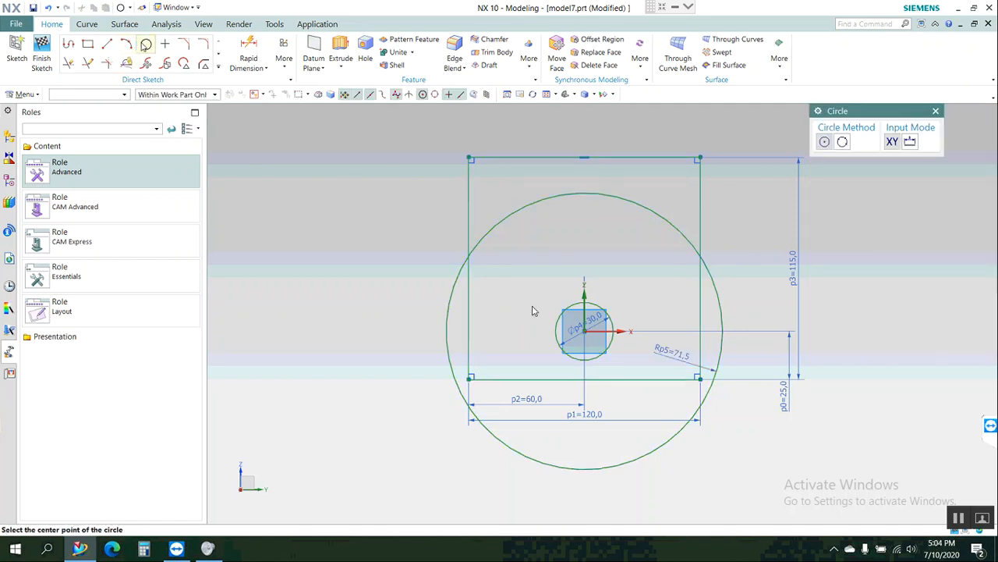
pyautogui.click(585, 332)
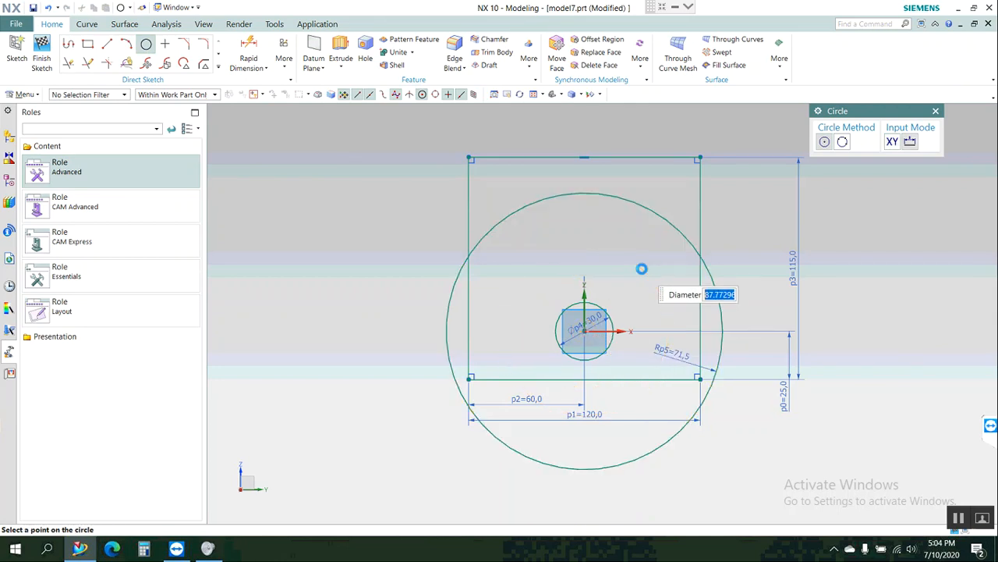
pyautogui.click(641, 268)
pyautogui.press('Escape')
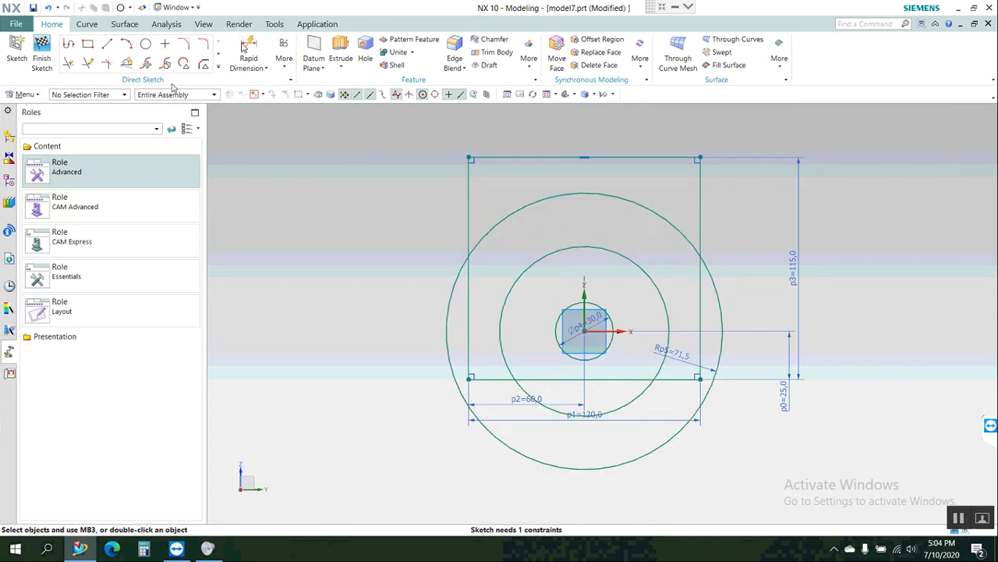
# Dimension the middle circle's diameter and set it to 56.5*2.
pyautogui.click(248, 48)
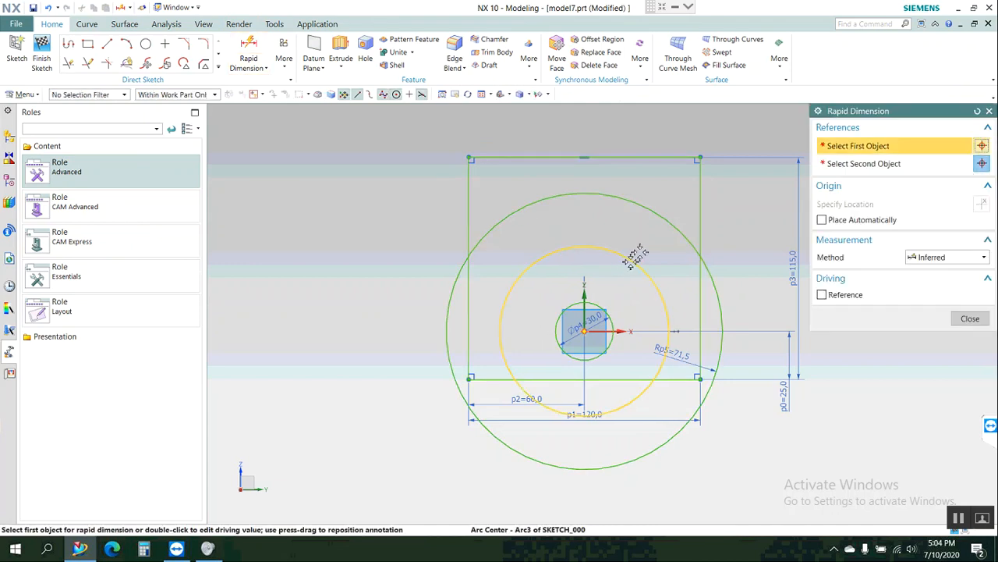
pyautogui.click(631, 261)
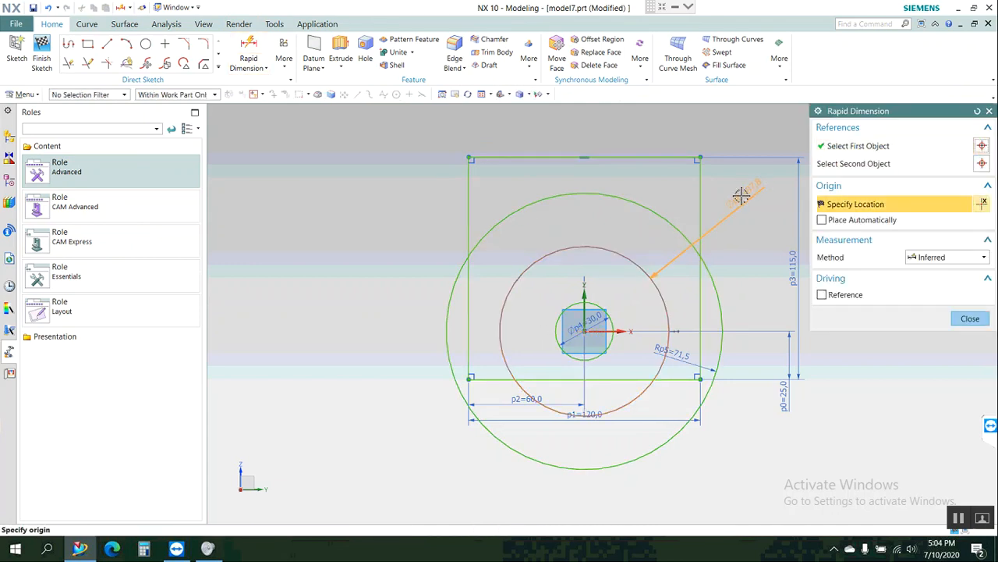
pyautogui.click(743, 192)
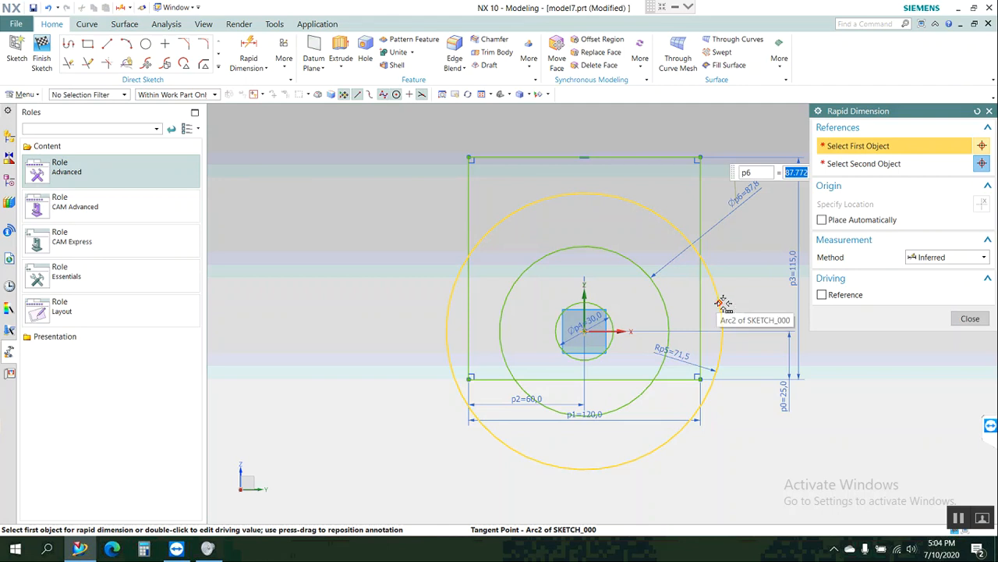
pyautogui.write('56.5*2')
pyautogui.press('Return')
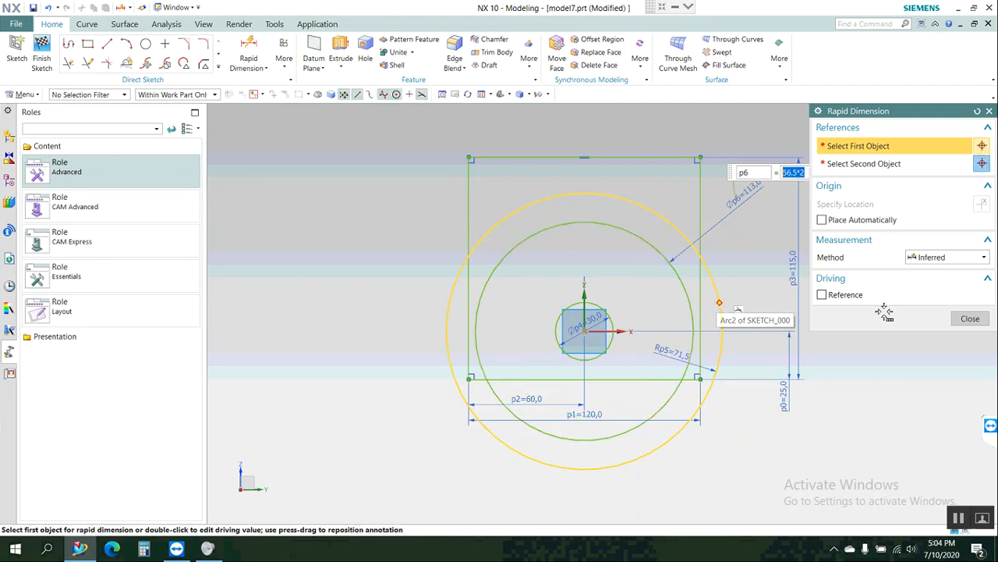
pyautogui.click(972, 318)
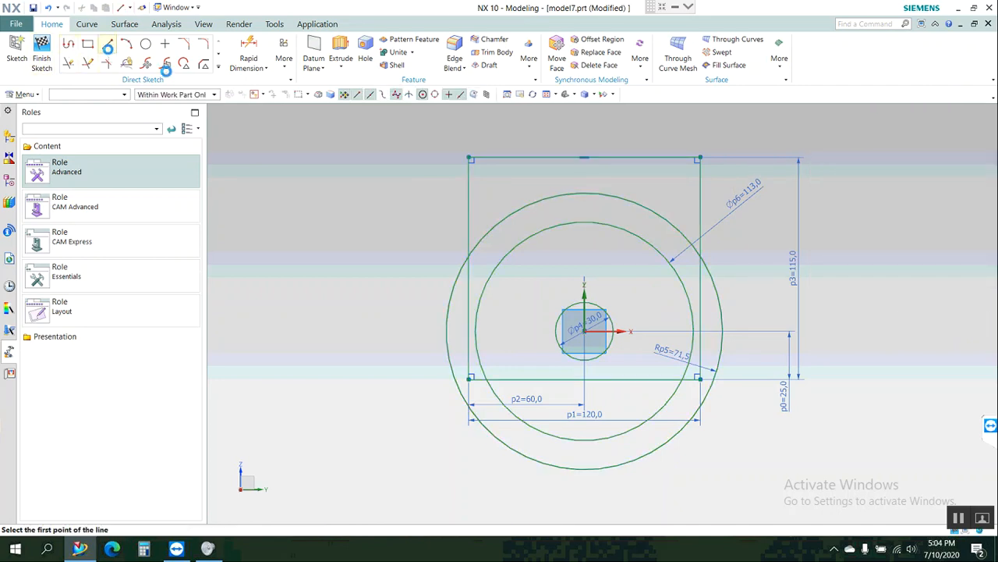
# Sketch a line from the origin about 81 mm long at 60°, extending past the largest circle, and delete its automatic perpendicular constraint.
pyautogui.click(108, 45)
pyautogui.click(585, 332)
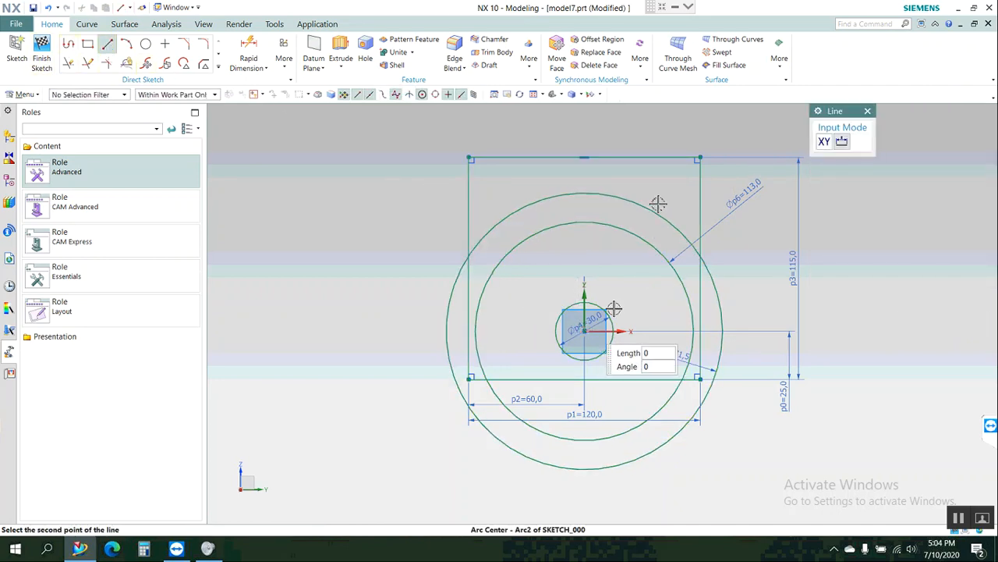
pyautogui.click(660, 194)
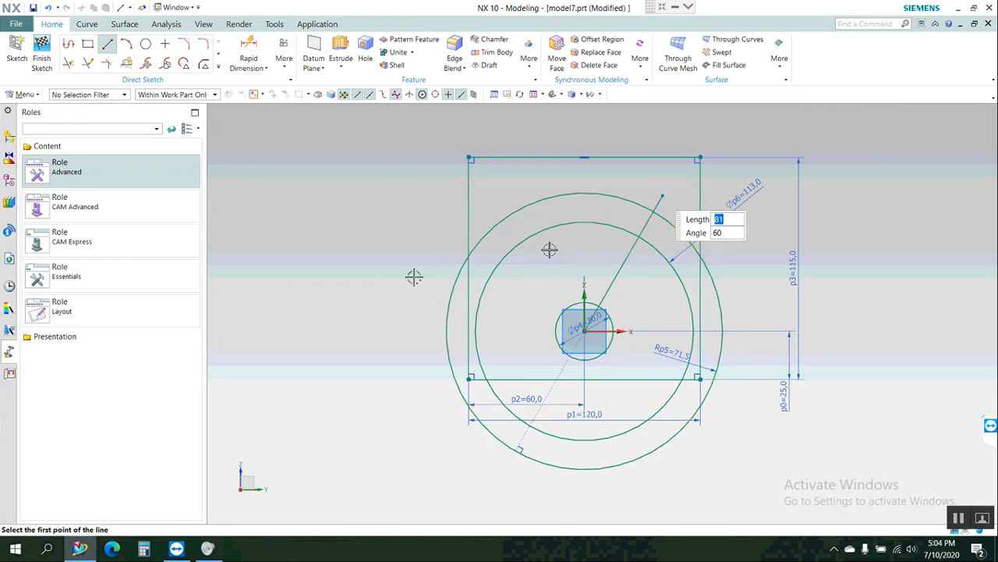
pyautogui.press('Escape')
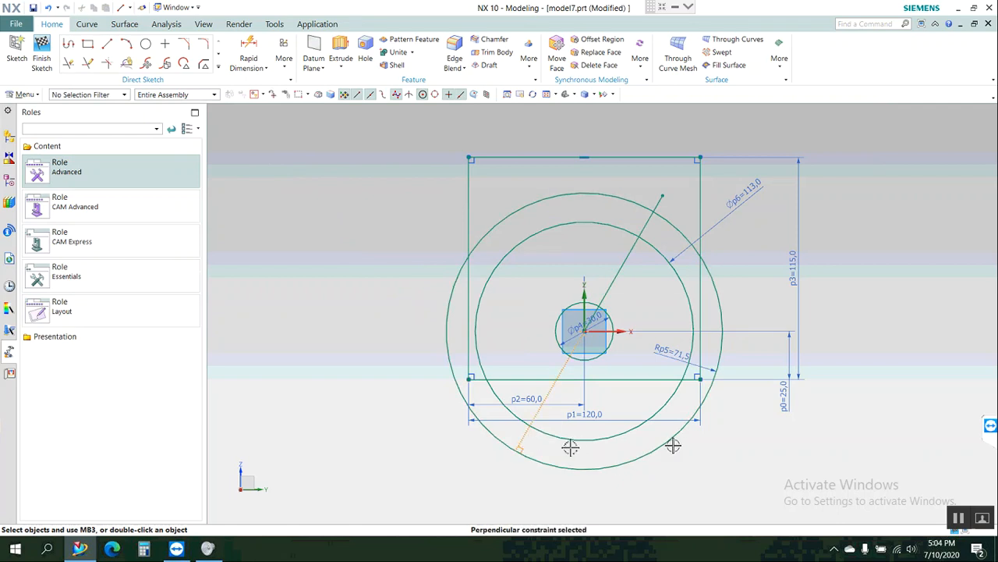
pyautogui.press('Delete')
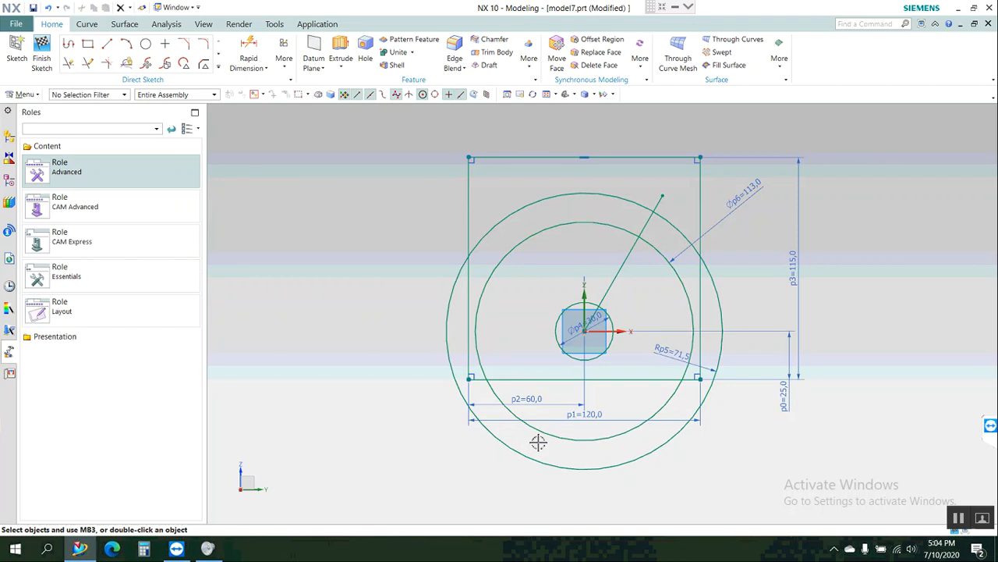
# Sketch a second line from the origin up and left past the largest circle, and trim both lines' overhanging ends at that circle.
pyautogui.click(109, 46)
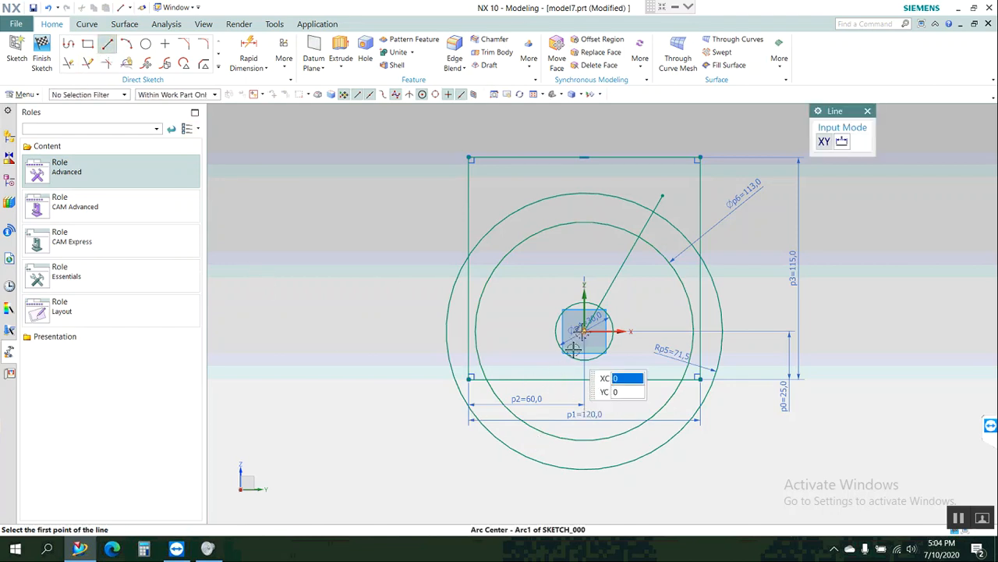
pyautogui.click(534, 251)
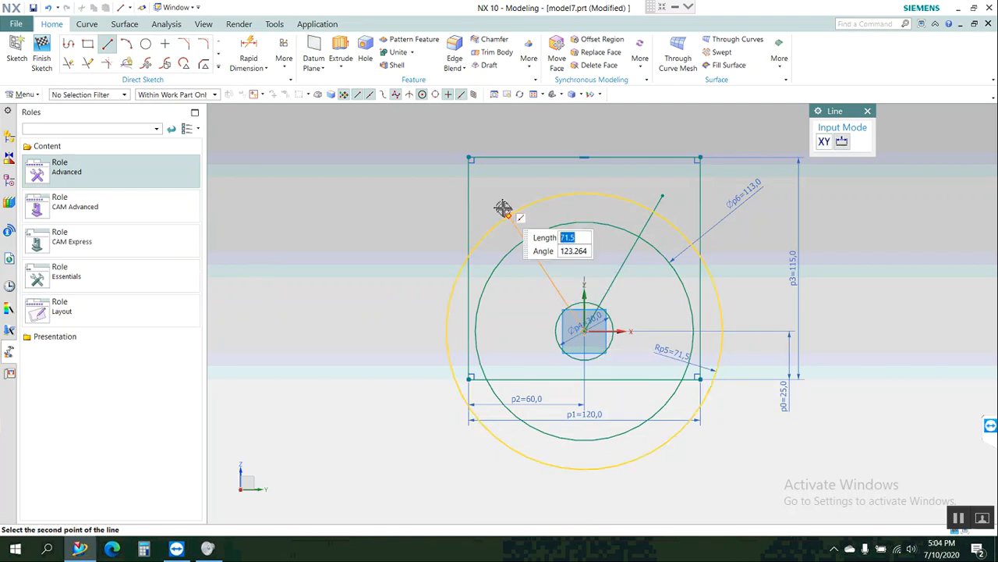
pyautogui.click(500, 210)
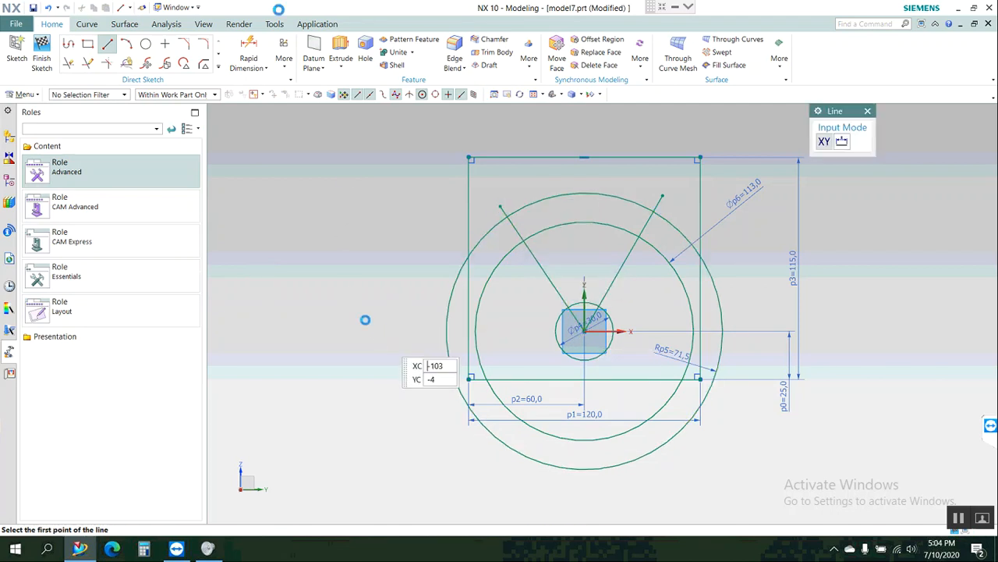
pyautogui.press('Escape')
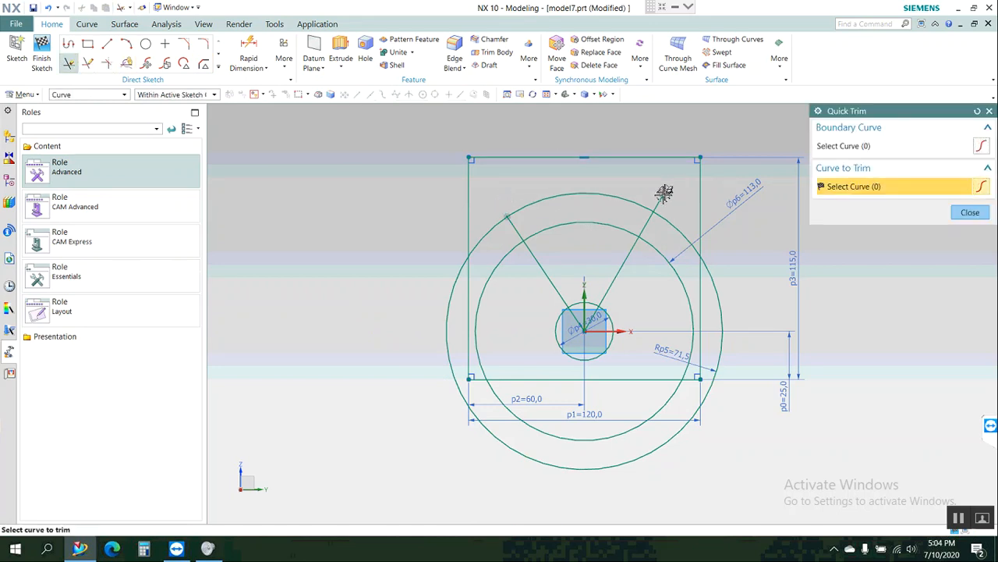
pyautogui.click(663, 195)
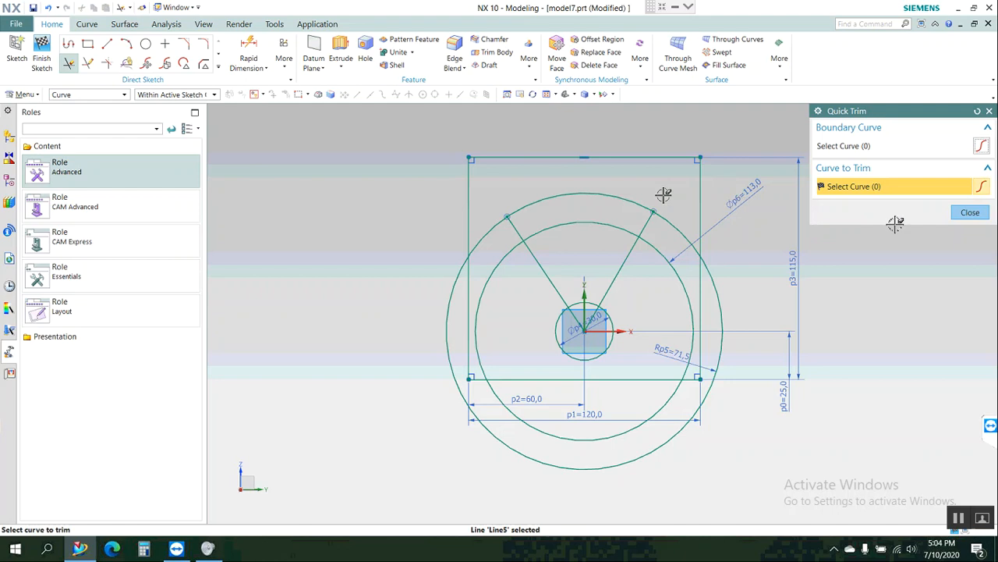
pyautogui.click(969, 212)
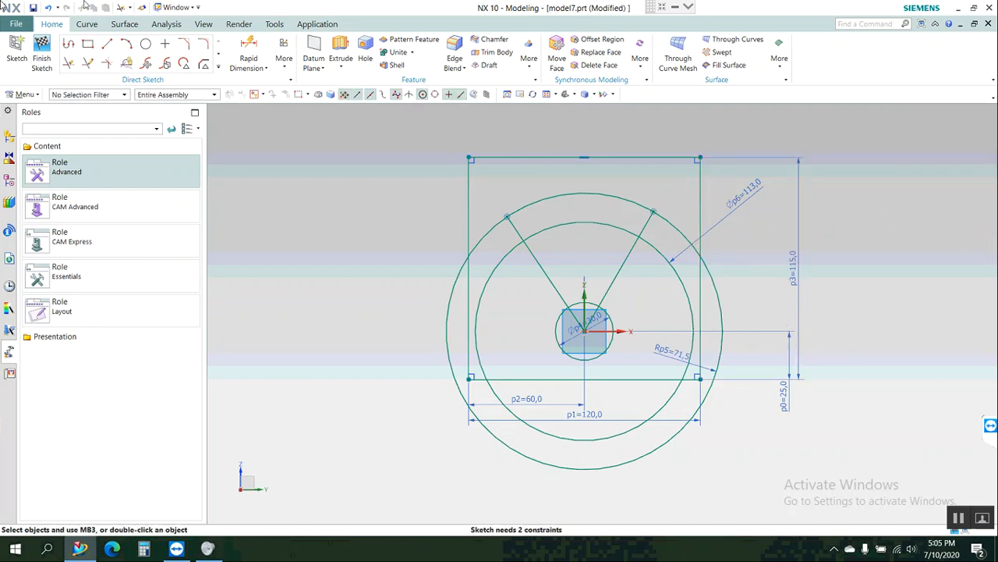
# Dimension the angle between the right slanted line and the vertical axis, placing it above the largest circle.
pyautogui.click(245, 54)
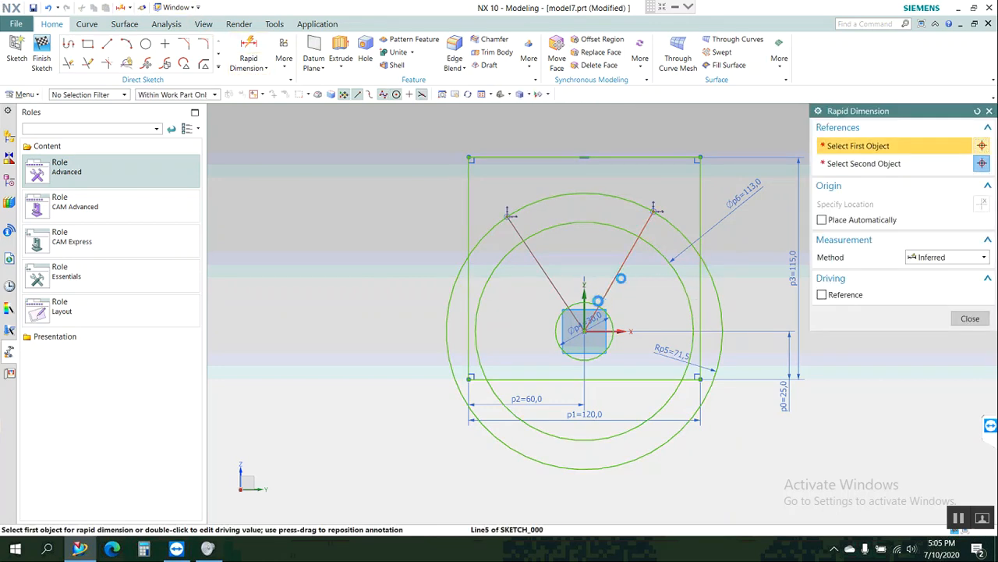
pyautogui.click(613, 282)
pyautogui.click(585, 292)
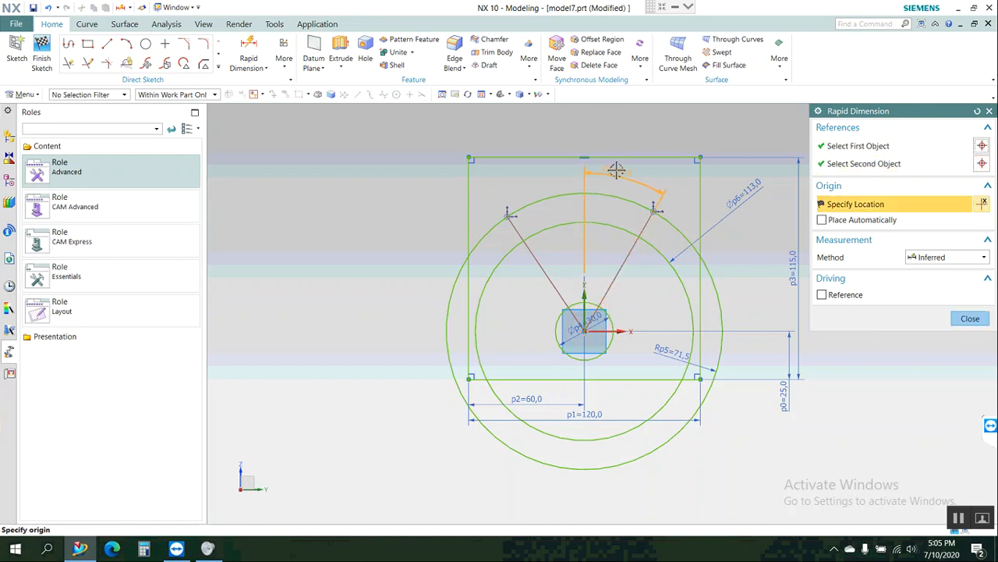
pyautogui.click(615, 165)
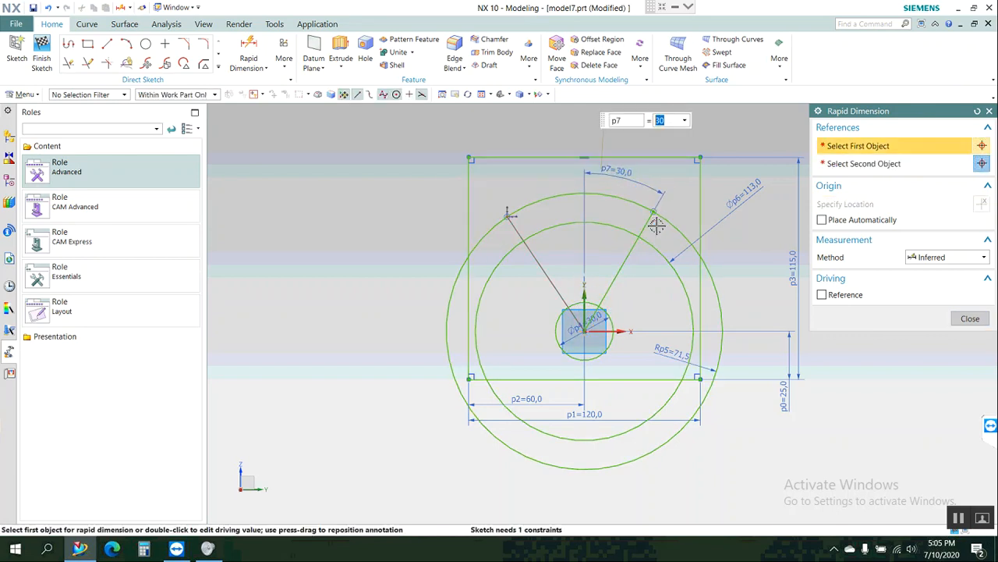
pyautogui.click(661, 260)
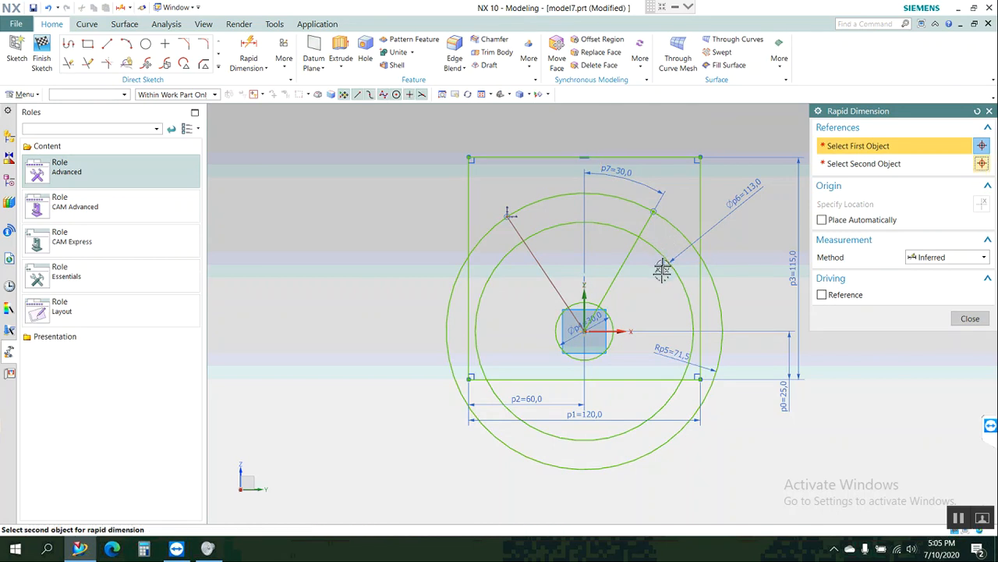
pyautogui.press('Escape')
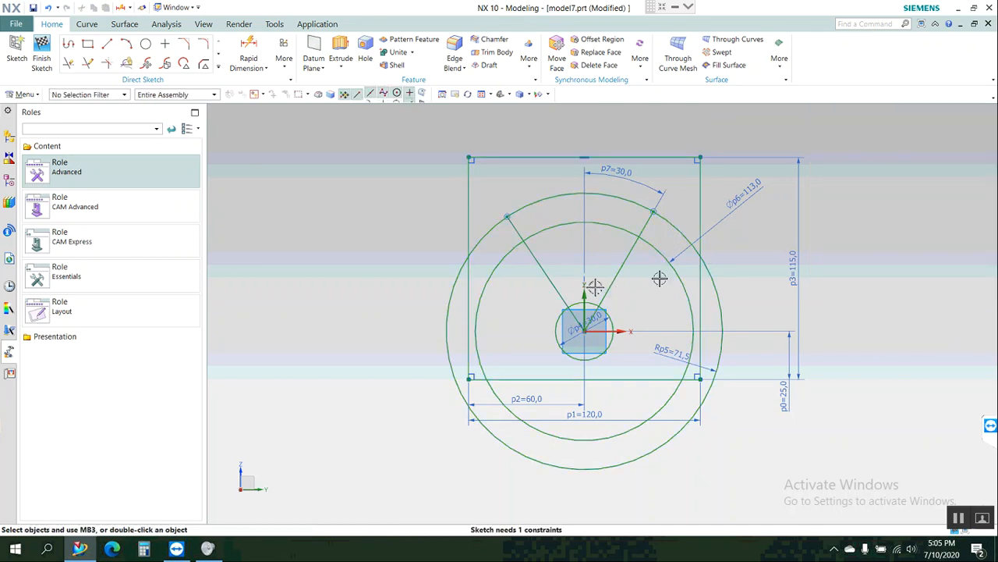
# Dimension the angle between the left slanted line and the vertical axis and set it to 30°.
pyautogui.click(254, 49)
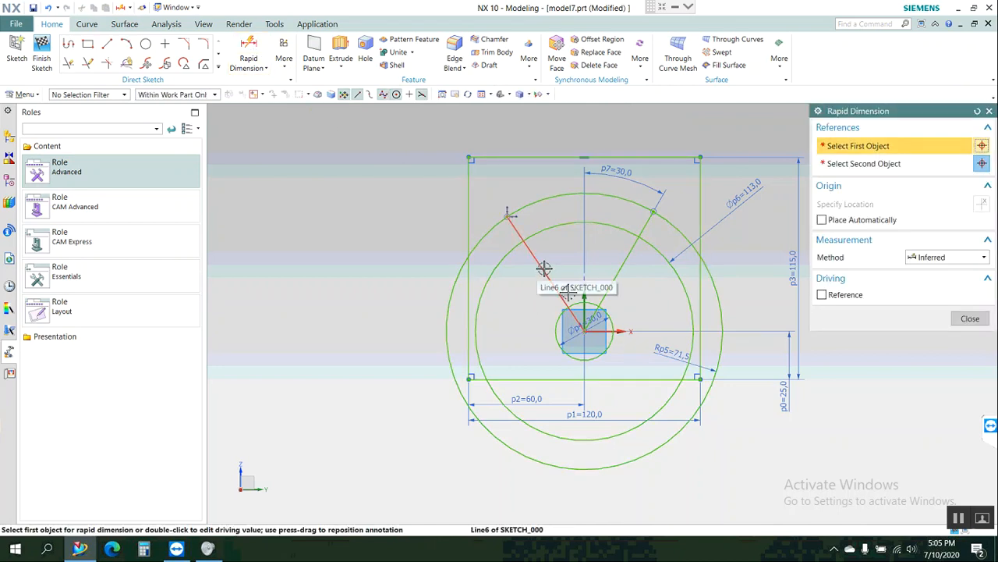
pyautogui.click(579, 295)
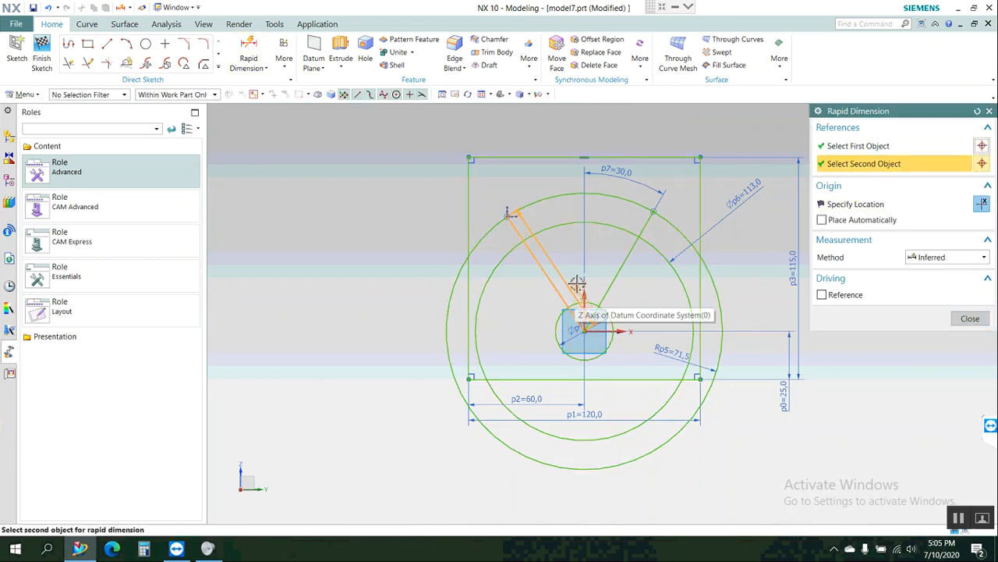
pyautogui.click(581, 292)
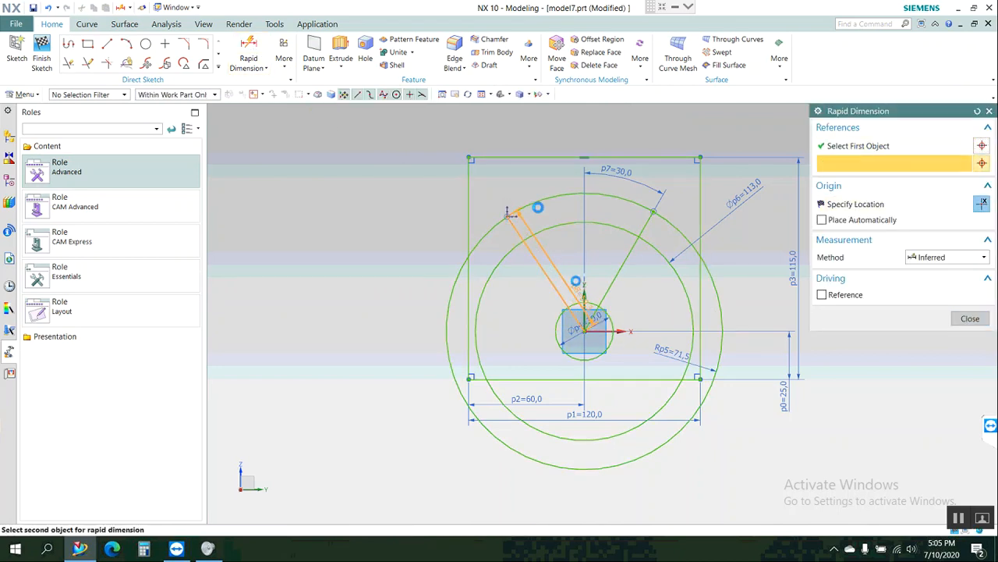
pyautogui.click(520, 141)
pyautogui.write('30')
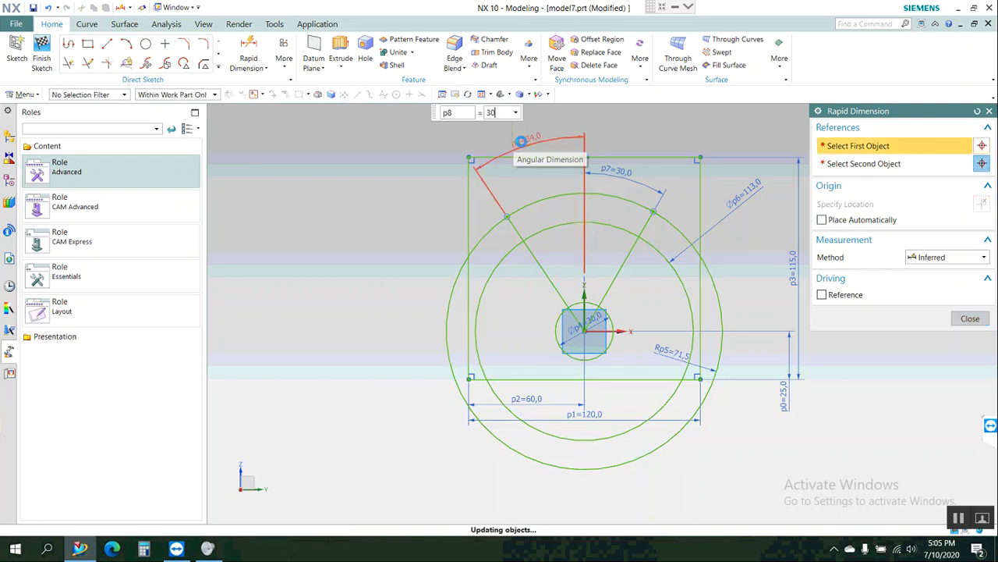
pyautogui.press('Return')
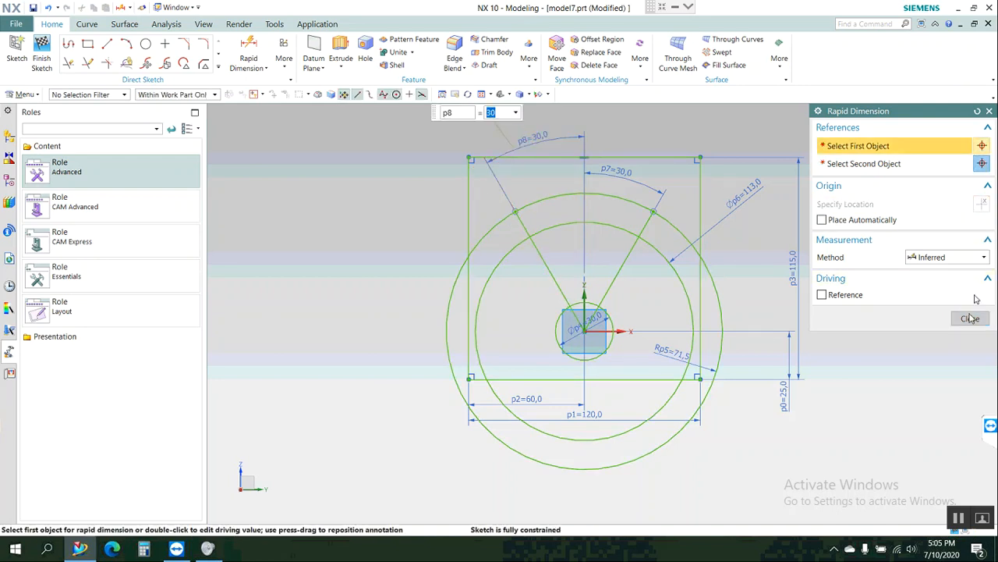
pyautogui.click(970, 319)
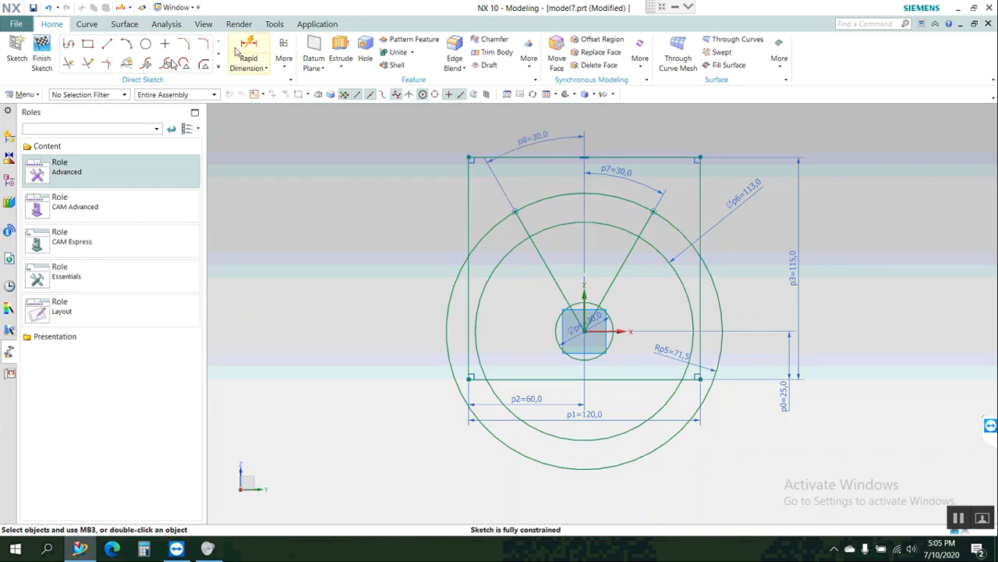
# Trim the two larger circles with Quick Trim, keeping only their upper arcs between the two slanted lines.
pyautogui.click(69, 62)
pyautogui.press('t')
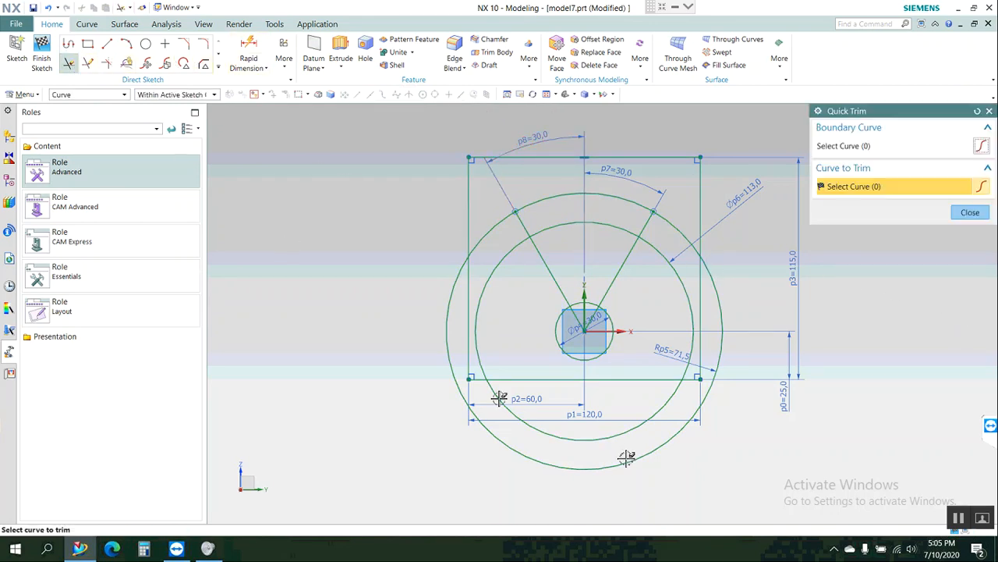
pyautogui.click(617, 460)
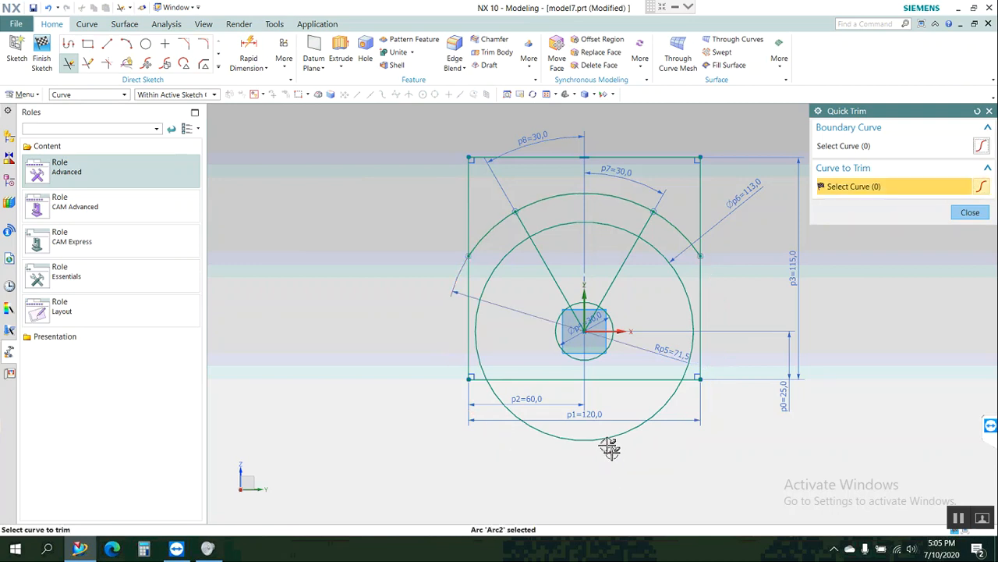
pyautogui.click(594, 436)
pyautogui.click(477, 346)
pyautogui.click(684, 292)
pyautogui.click(679, 226)
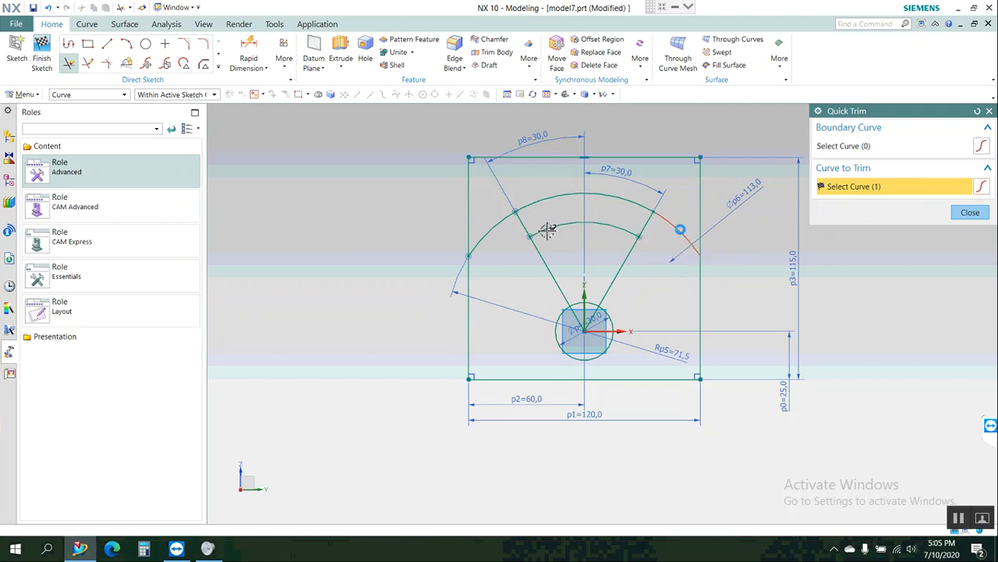
pyautogui.click(488, 230)
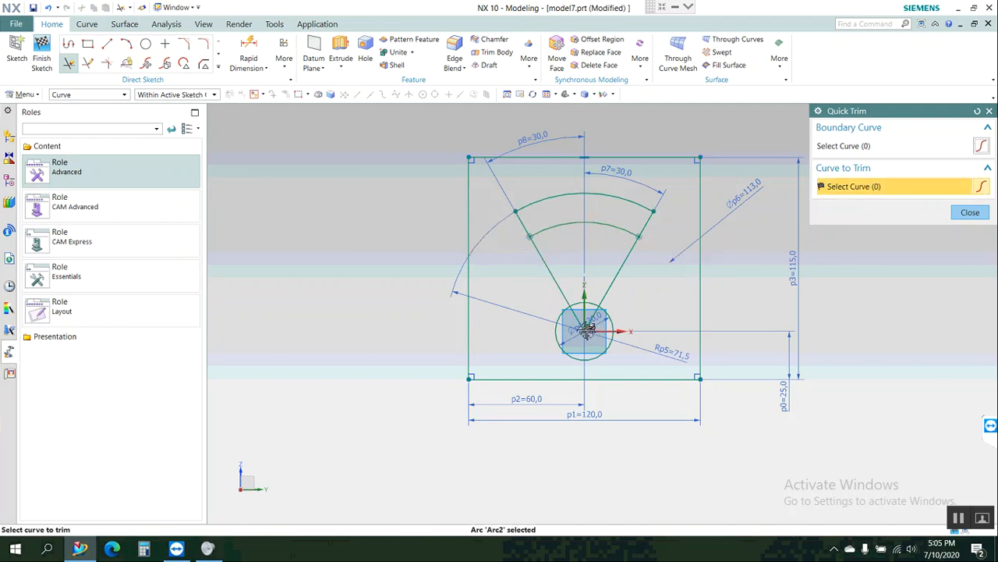
# Trim the two slanted lines between the origin and the slot's lower arc, leaving only the slot's end segments.
pyautogui.scroll(4, 587, 320)
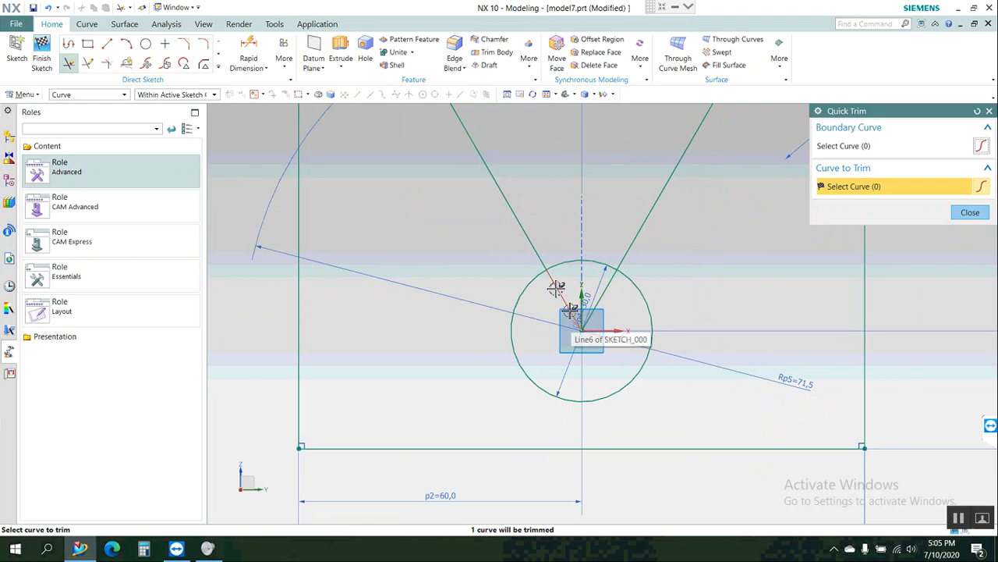
pyautogui.click(532, 242)
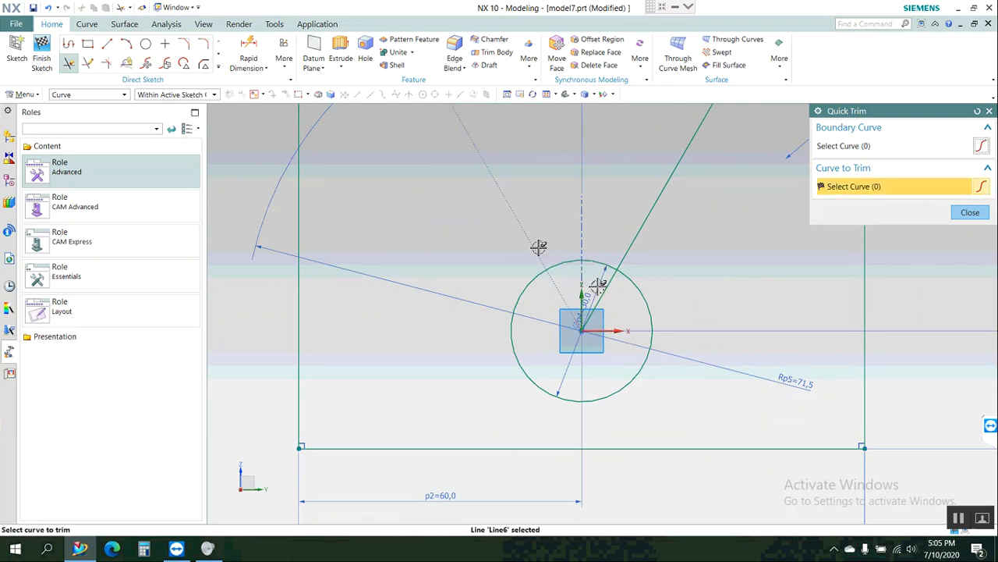
pyautogui.click(629, 254)
pyautogui.scroll(-5, 620, 320)
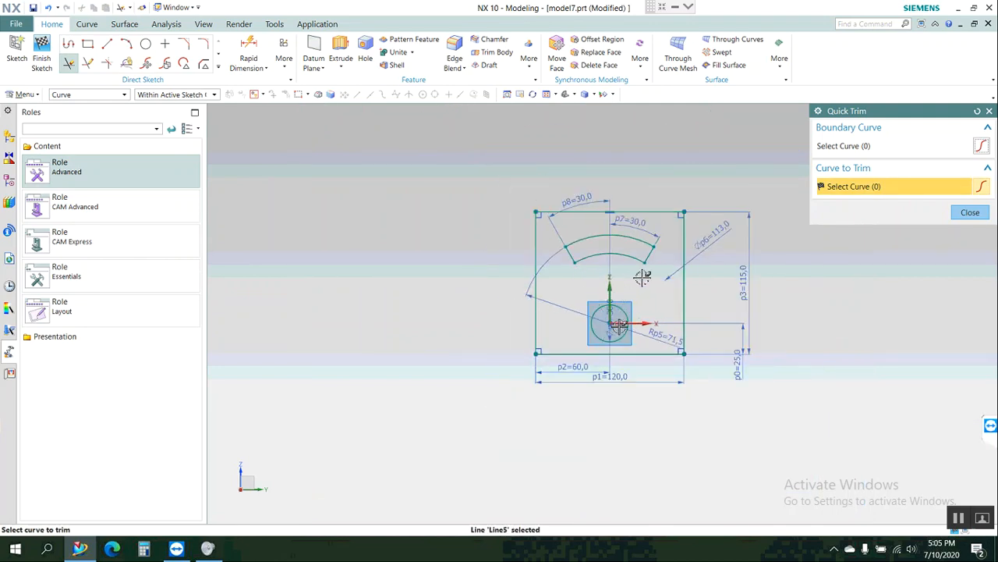
pyautogui.scroll(3, 652, 246)
pyautogui.press('Escape')
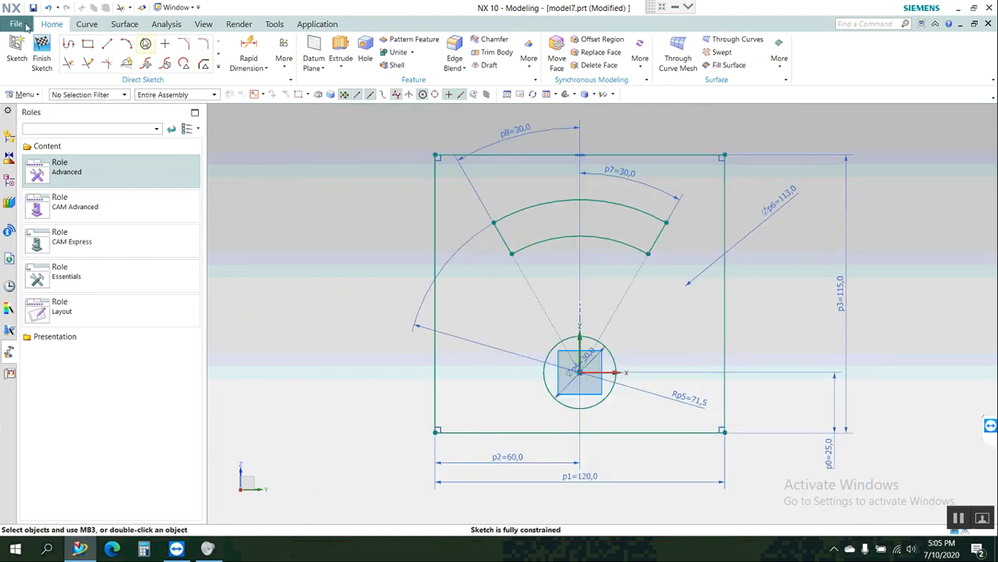
# Sketch a circle centred on the midpoint of each slanted slot end line, passing through that line's endpoints.
pyautogui.press('o')
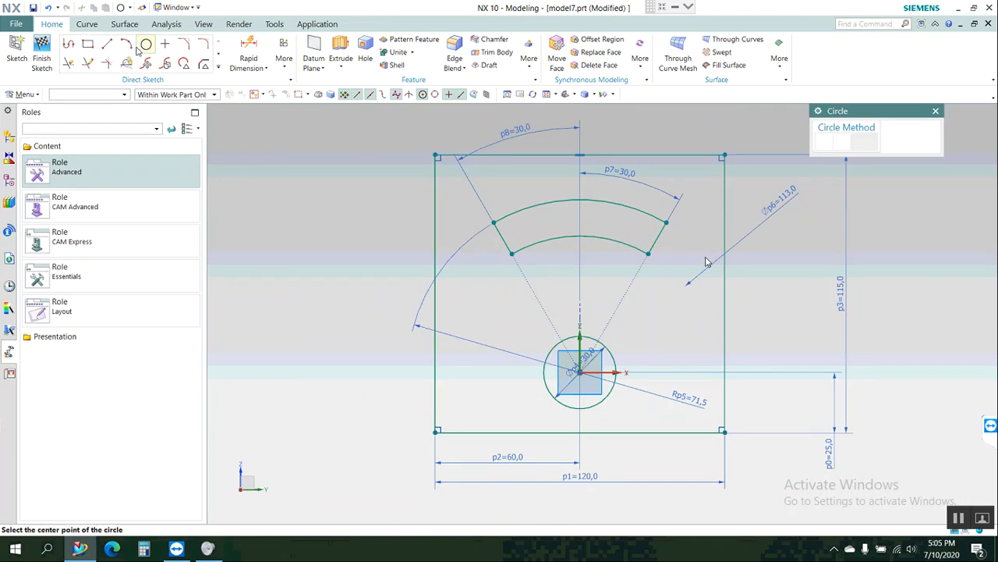
pyautogui.click(661, 232)
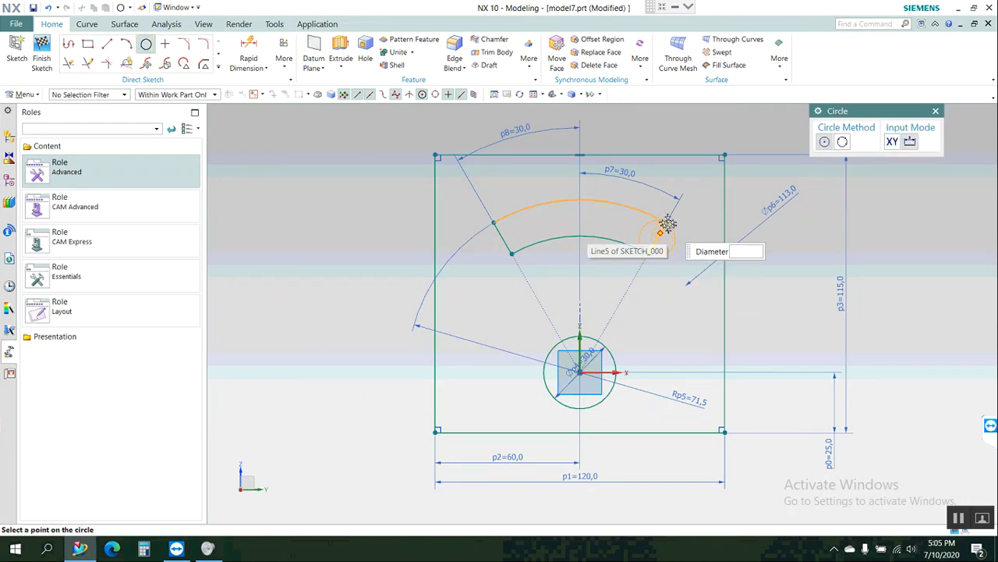
pyautogui.click(649, 253)
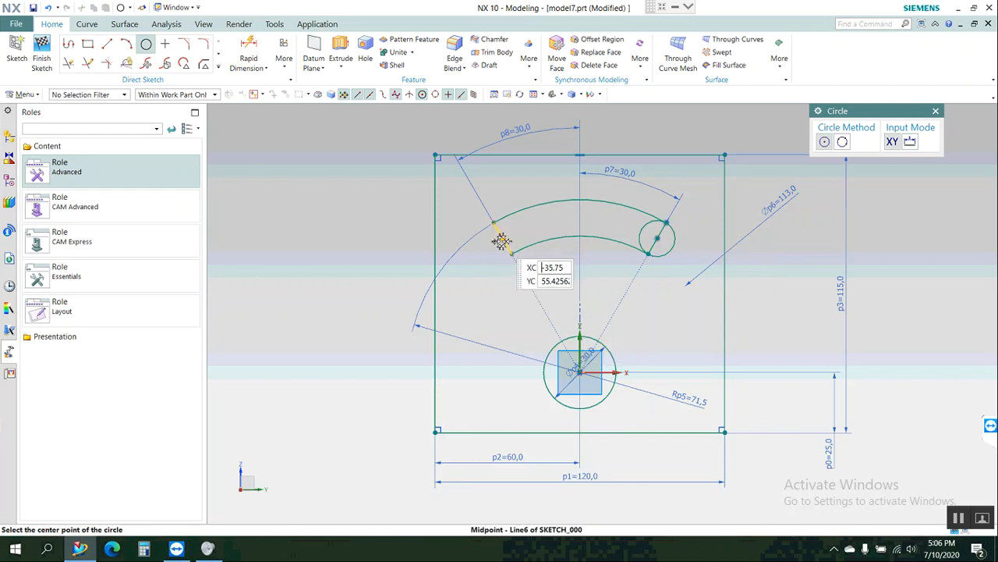
pyautogui.click(503, 236)
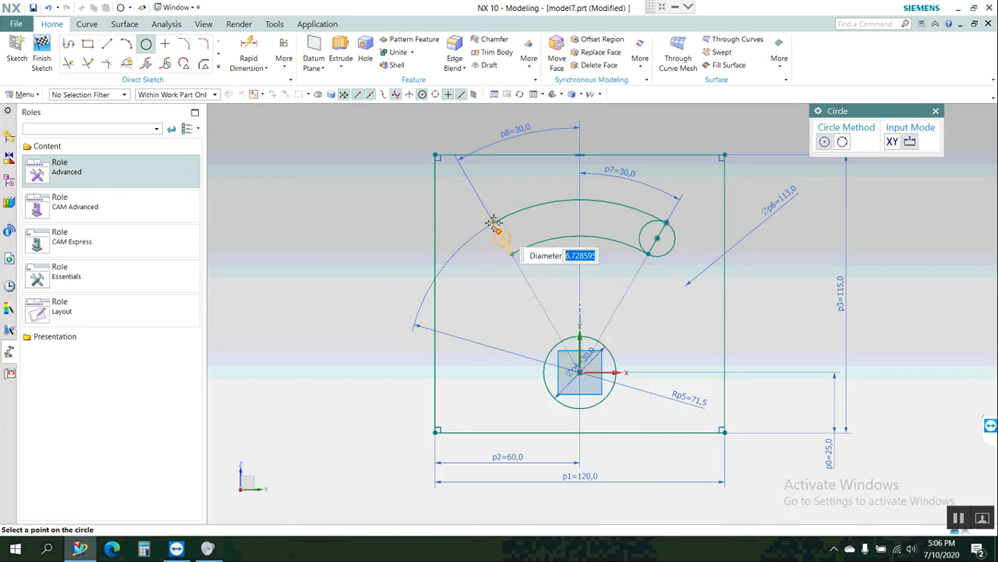
pyautogui.click(493, 224)
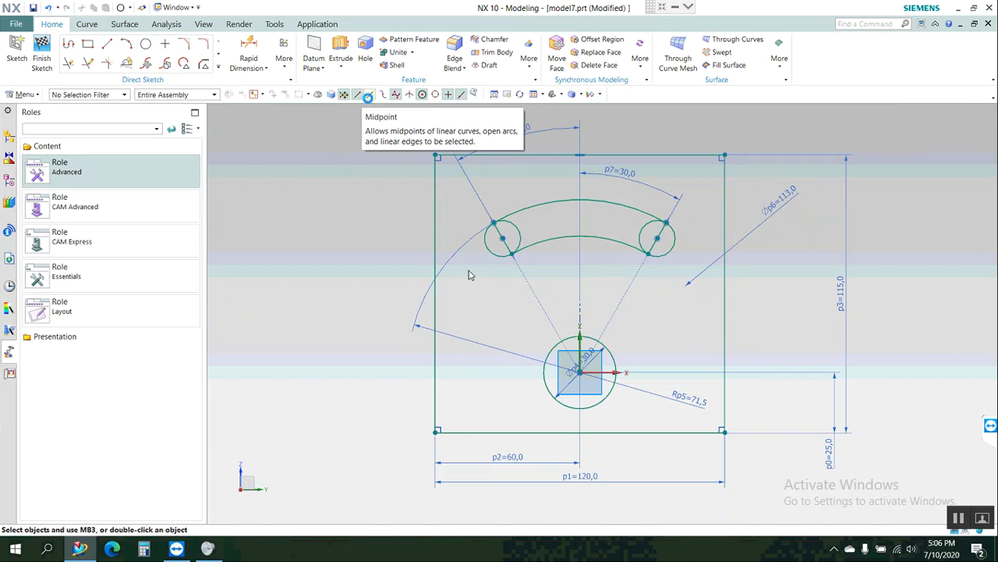
pyautogui.press('Escape')
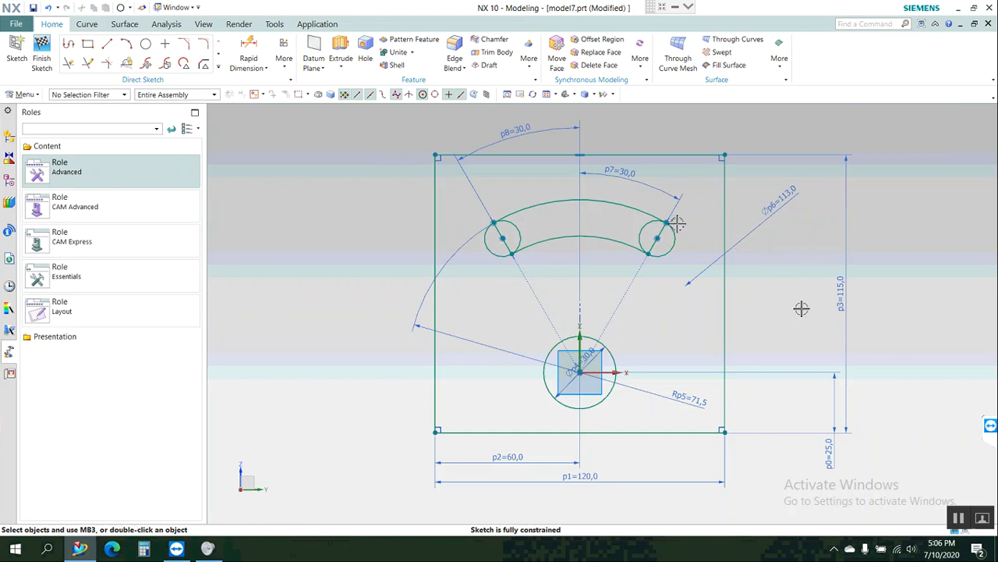
# Convert the slot's right end line to a reference line.
pyautogui.scroll(1, 675, 225)
pyautogui.scroll(6, 667, 226)
pyautogui.scroll(3, 667, 226)
pyautogui.scroll(-3, 649, 239)
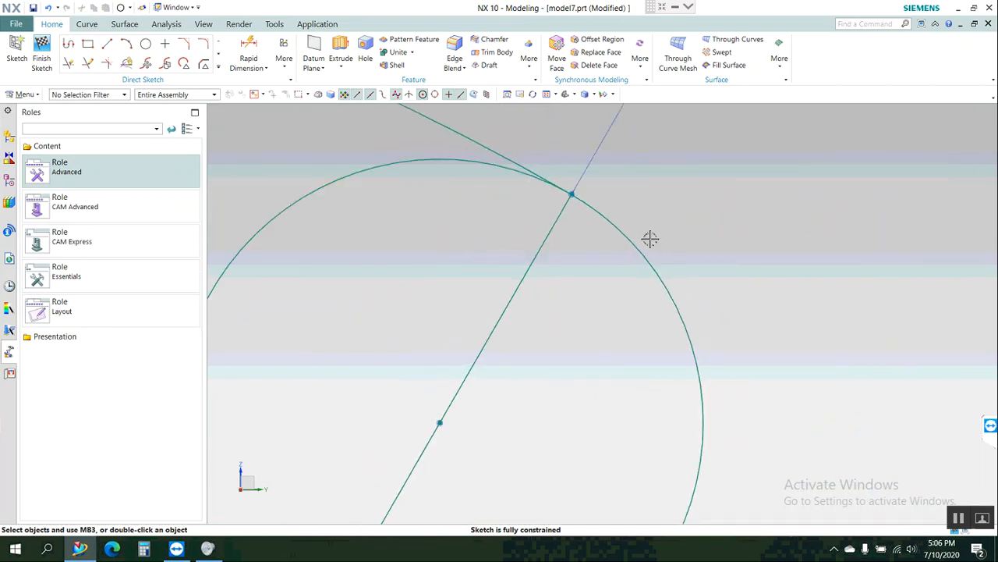
pyautogui.scroll(-5, 650, 238)
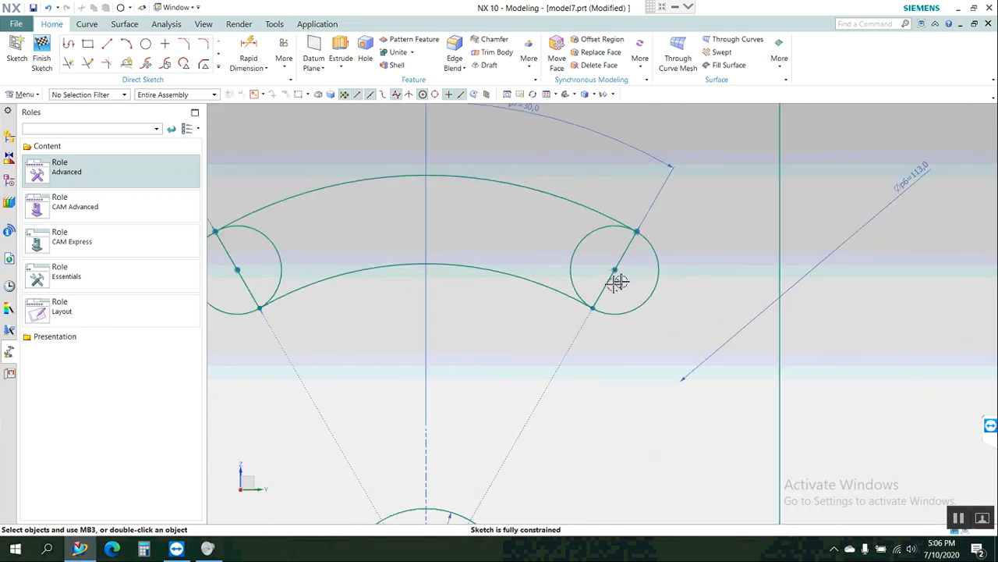
pyautogui.scroll(3, 617, 281)
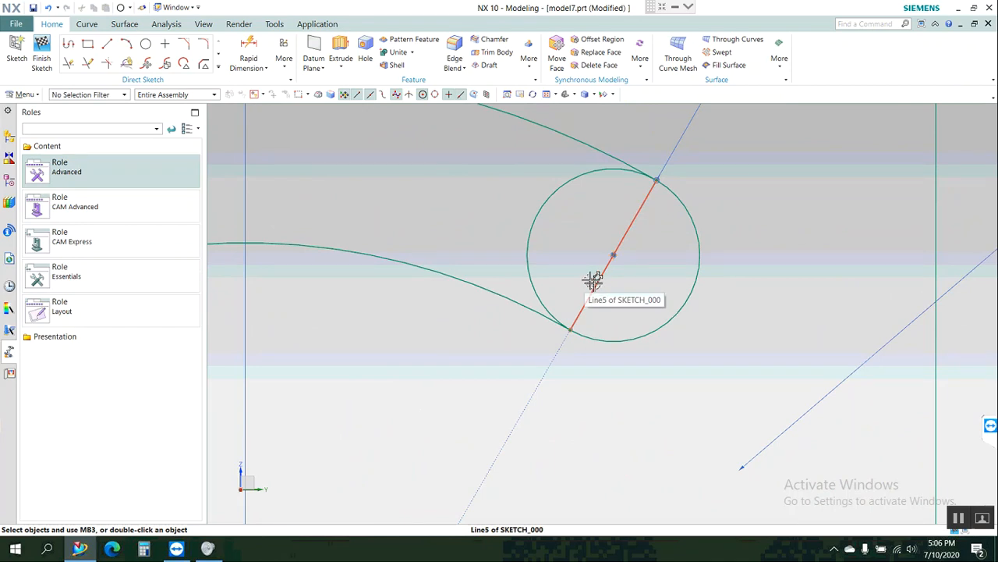
pyautogui.scroll(-2, 594, 282)
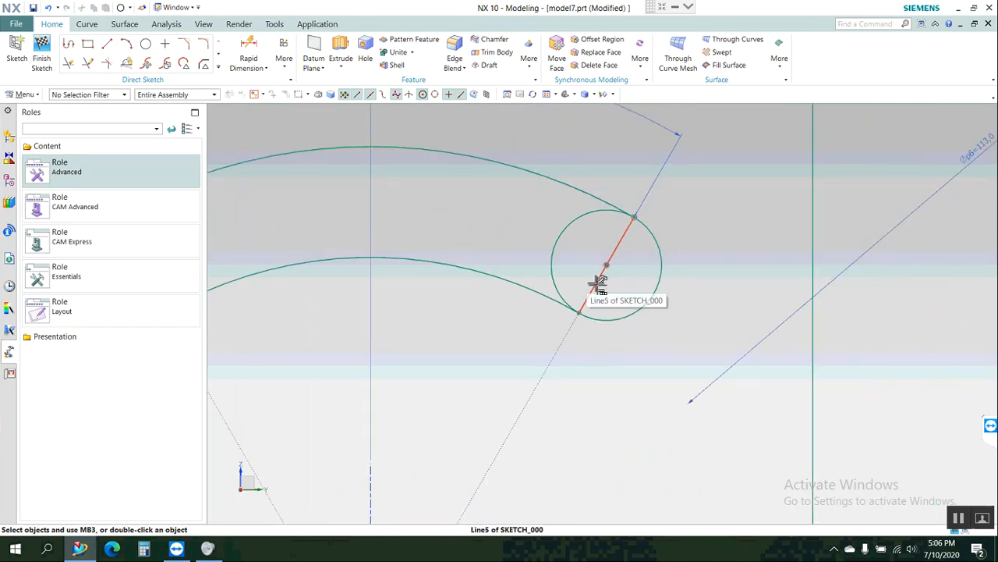
pyautogui.click(596, 284)
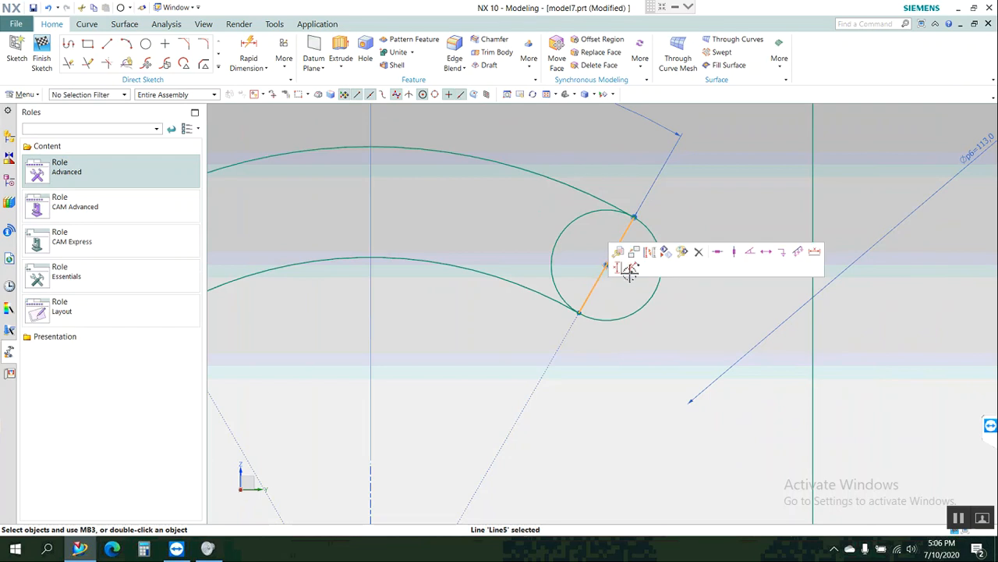
pyautogui.click(651, 253)
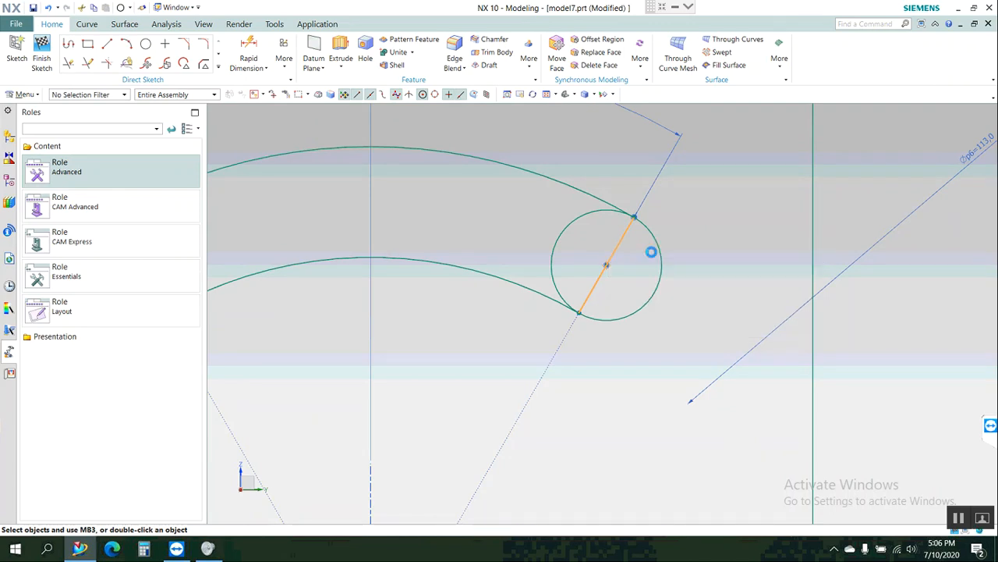
# Convert the slot's left end line to a reference line.
pyautogui.scroll(-3, 650, 250)
pyautogui.scroll(-4, 317, 234)
pyautogui.scroll(5, 340, 240)
pyautogui.scroll(2, 430, 251)
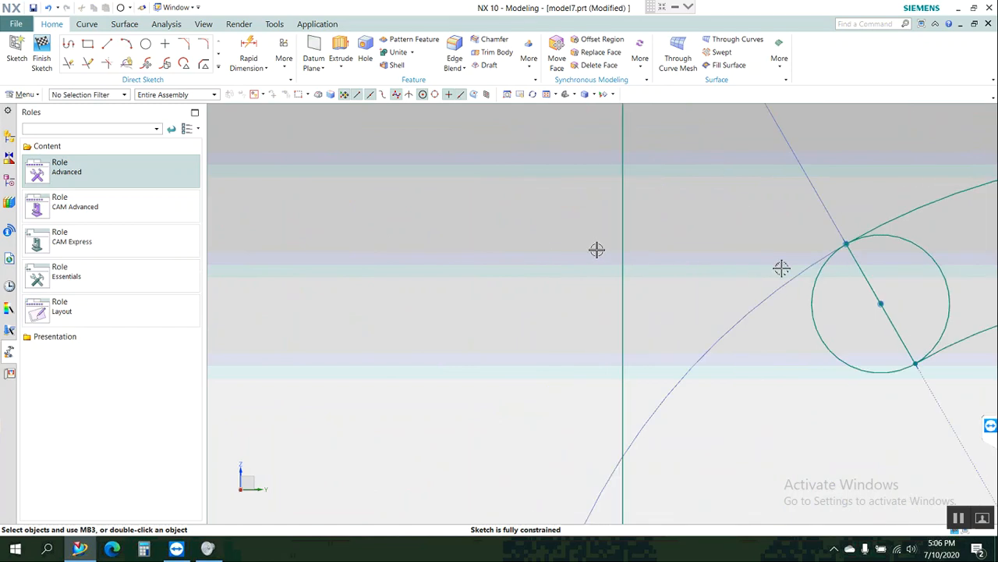
pyautogui.click(872, 278)
# Convert the slot's left end line to active and back to reference.
pyautogui.scroll(-5, 329, 320)
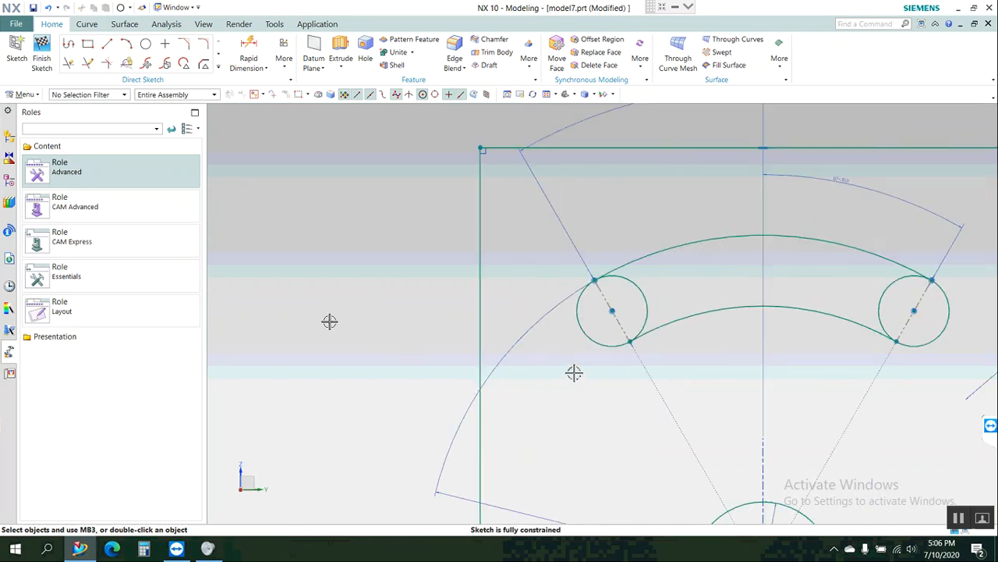
pyautogui.scroll(-5, 326, 321)
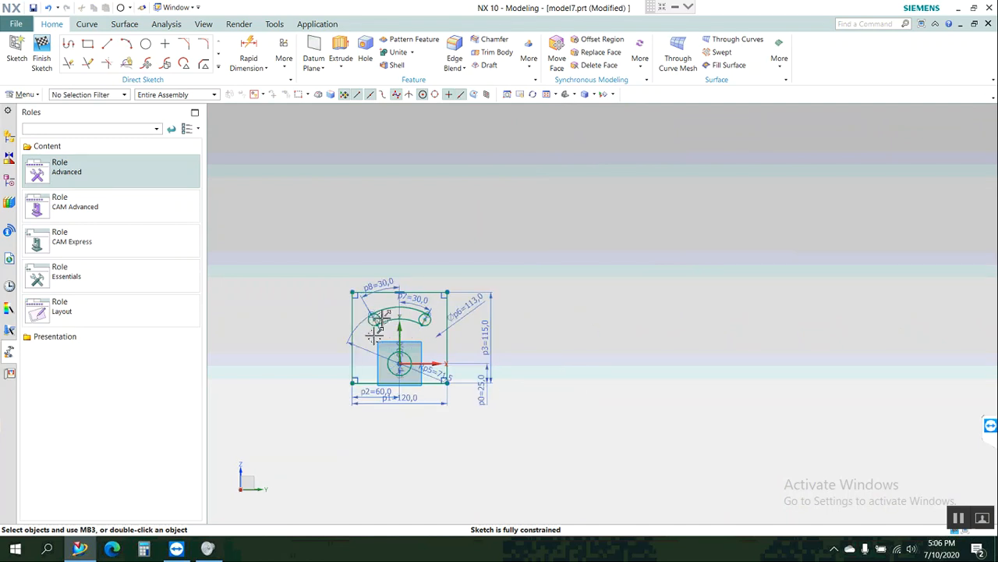
pyautogui.scroll(1, 375, 332)
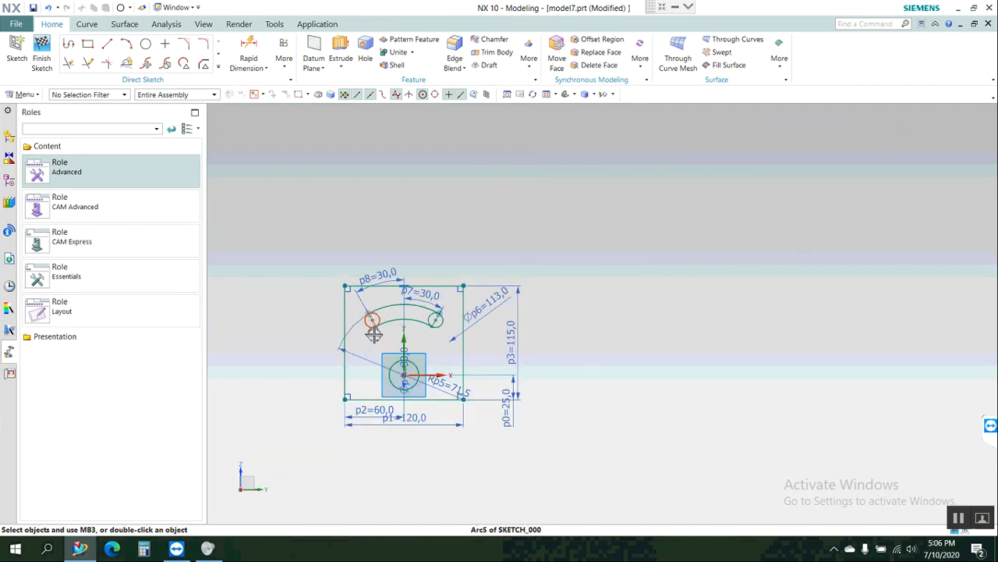
pyautogui.scroll(2, 374, 332)
pyautogui.scroll(5, 304, 201)
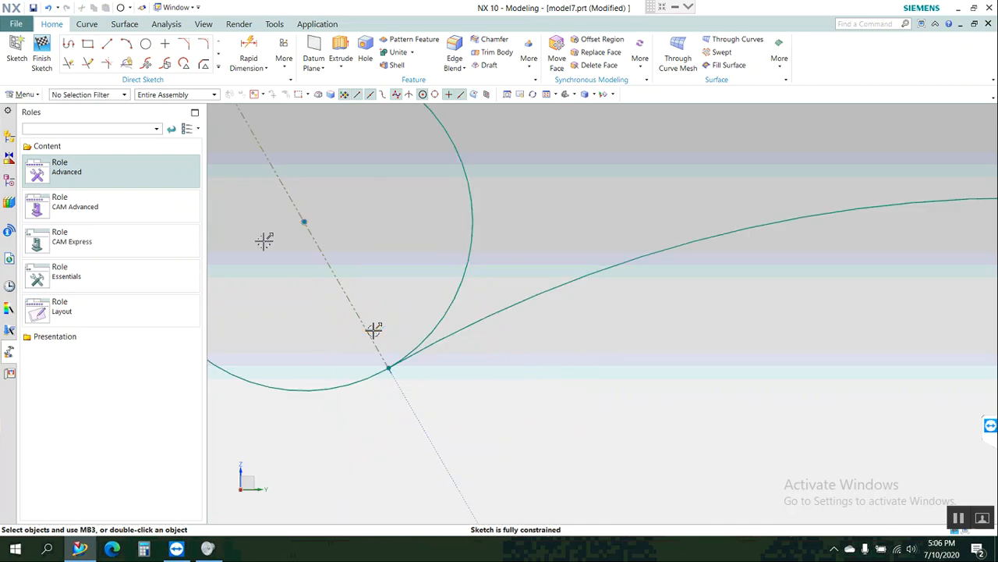
pyautogui.click(337, 275)
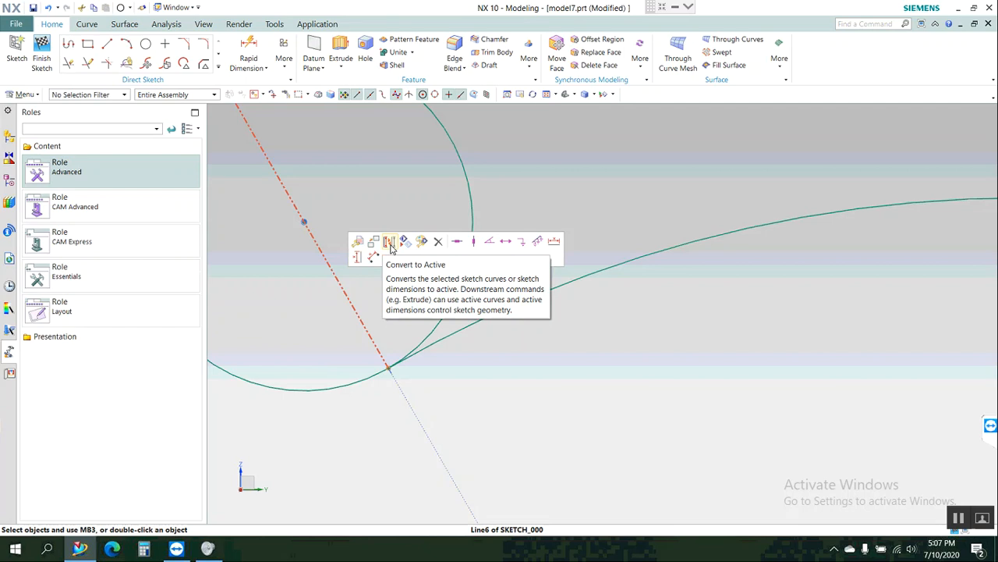
pyautogui.click(390, 243)
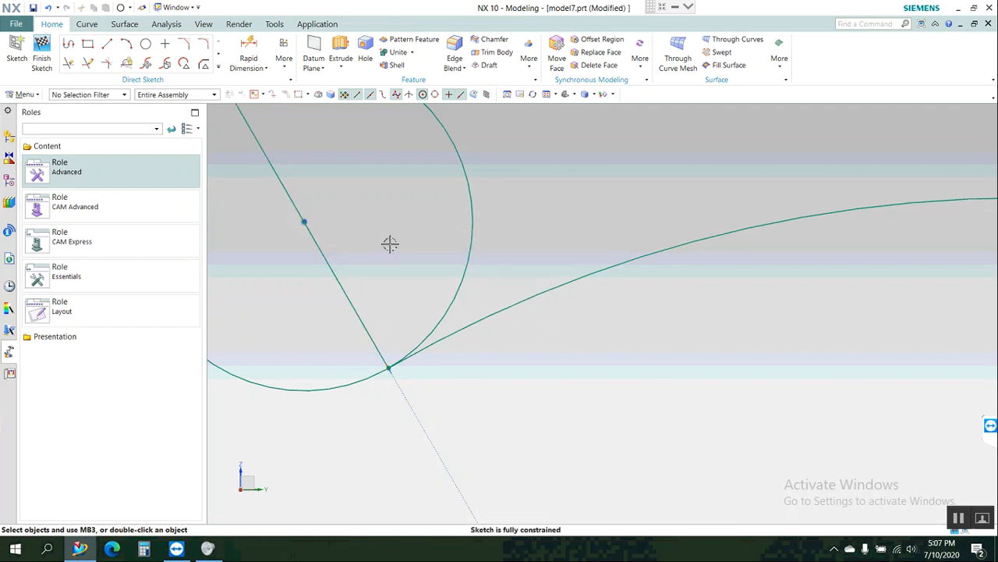
pyautogui.click(348, 291)
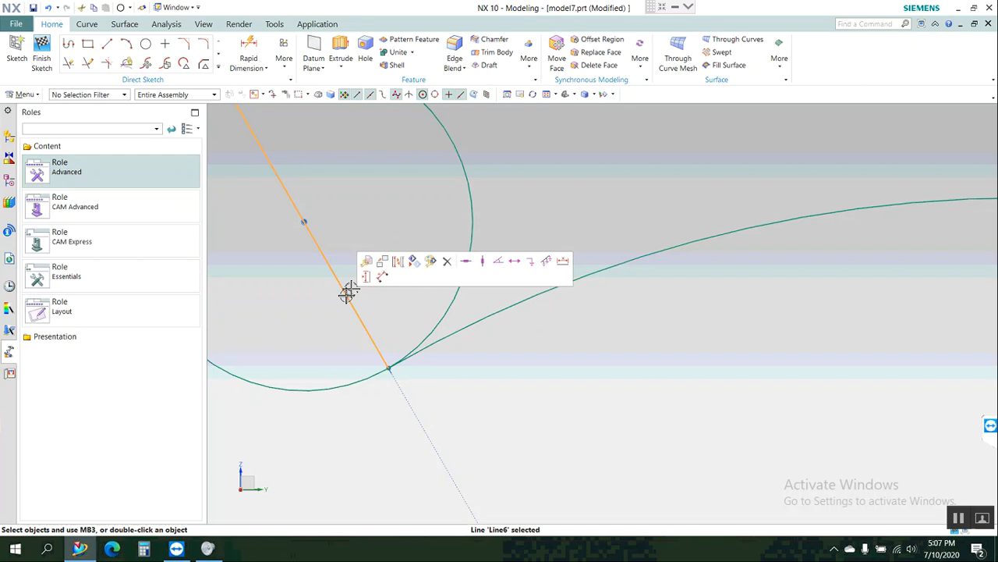
pyautogui.click(395, 266)
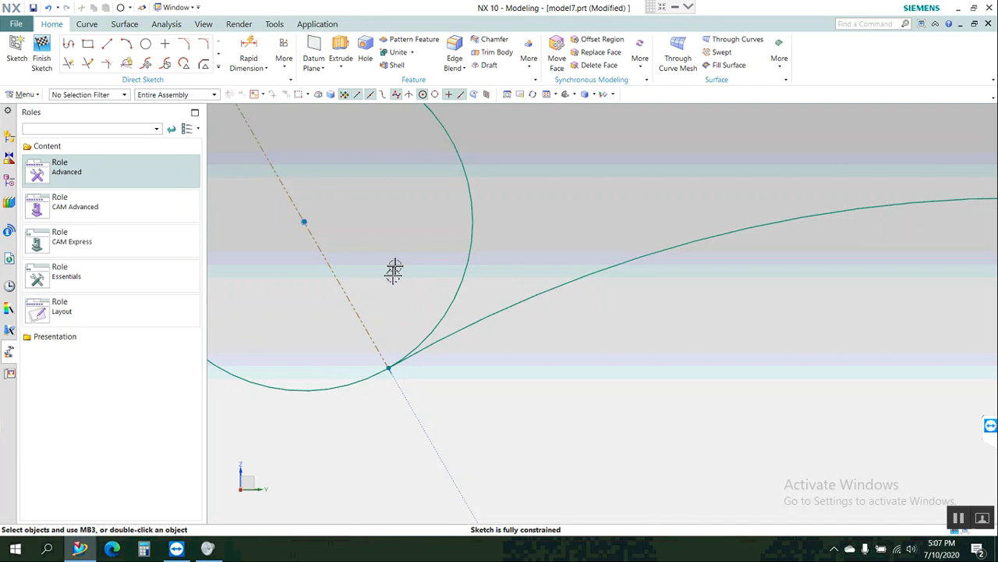
# Sketch a vertical line about 57 mm long from the origin up to a point between the slot's two arcs.
pyautogui.scroll(5, 396, 271)
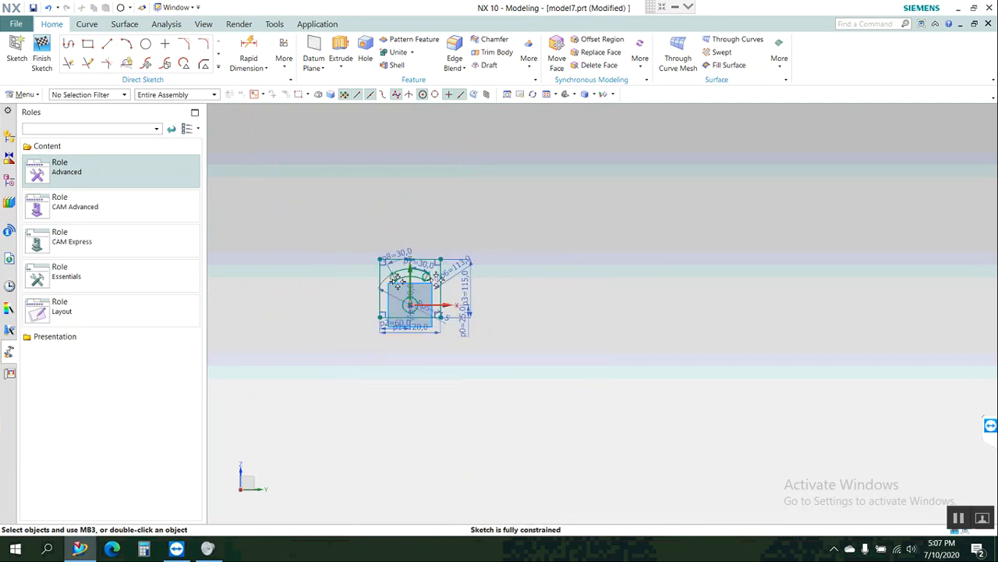
pyautogui.scroll(-6, 425, 279)
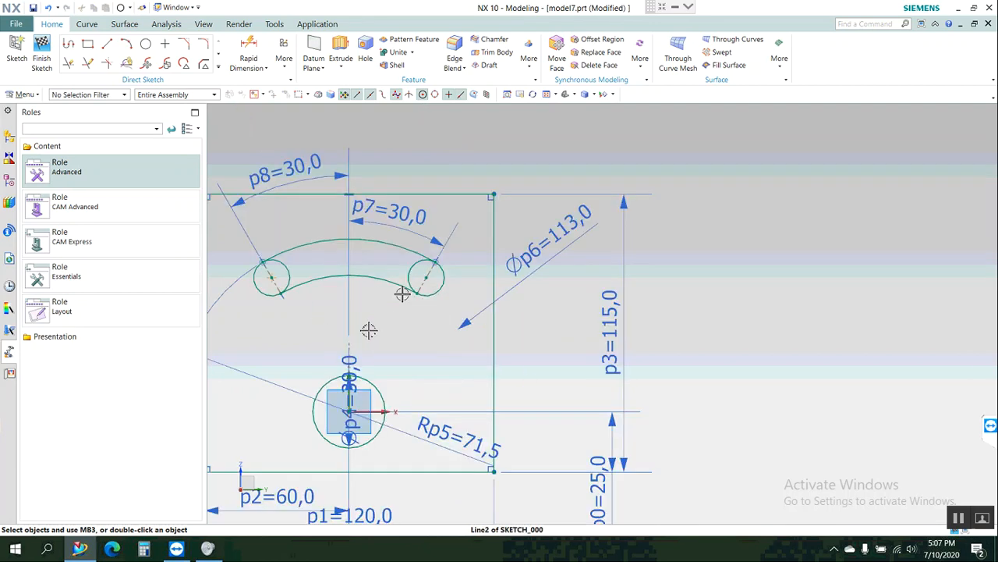
pyautogui.scroll(-2, 290, 352)
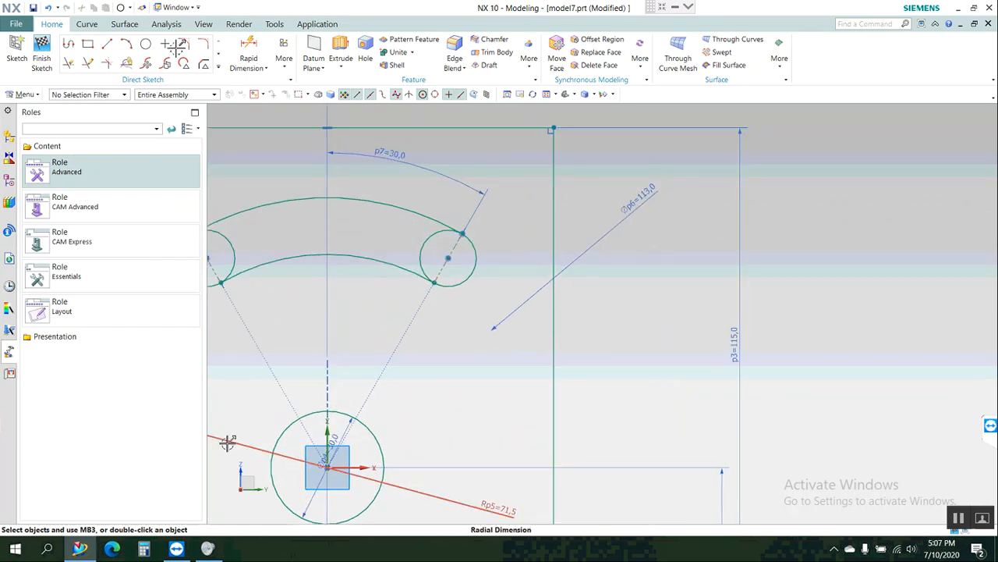
pyautogui.press('l')
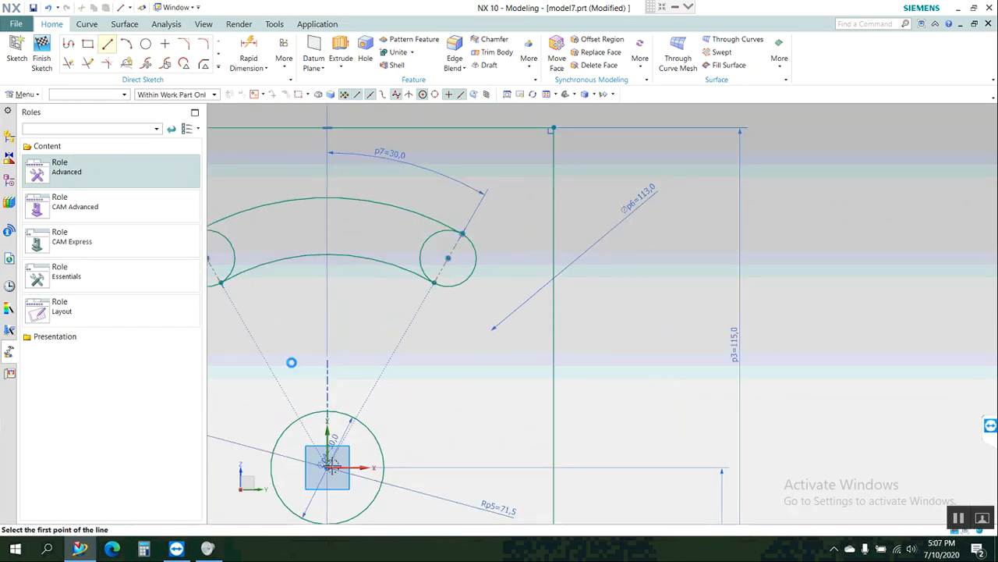
pyautogui.press('Return')
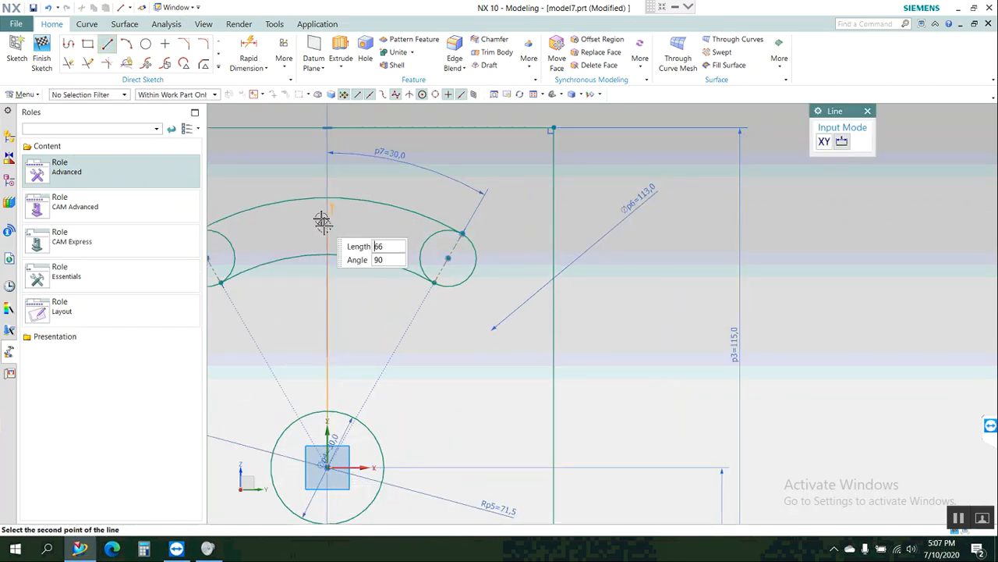
pyautogui.click(328, 234)
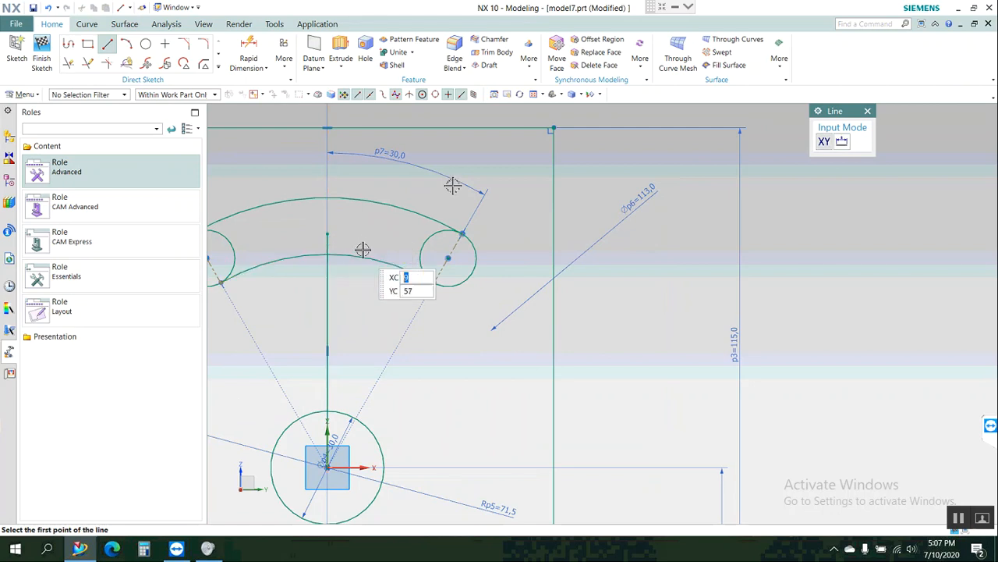
pyautogui.press('Escape')
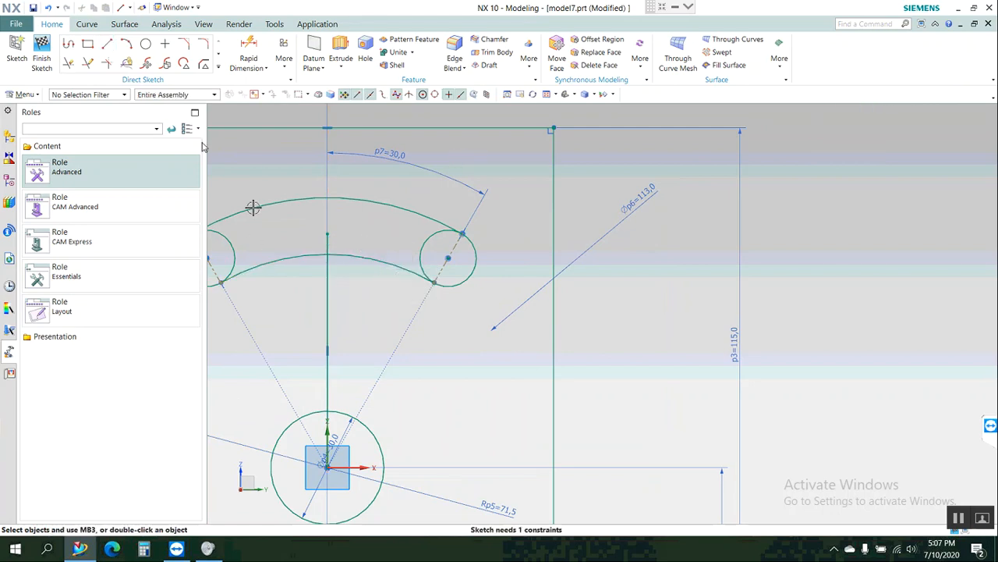
# Offset the vertical line from the origin symmetrically by 6 mm with one copy per side and dimensions created.
pyautogui.click(220, 69)
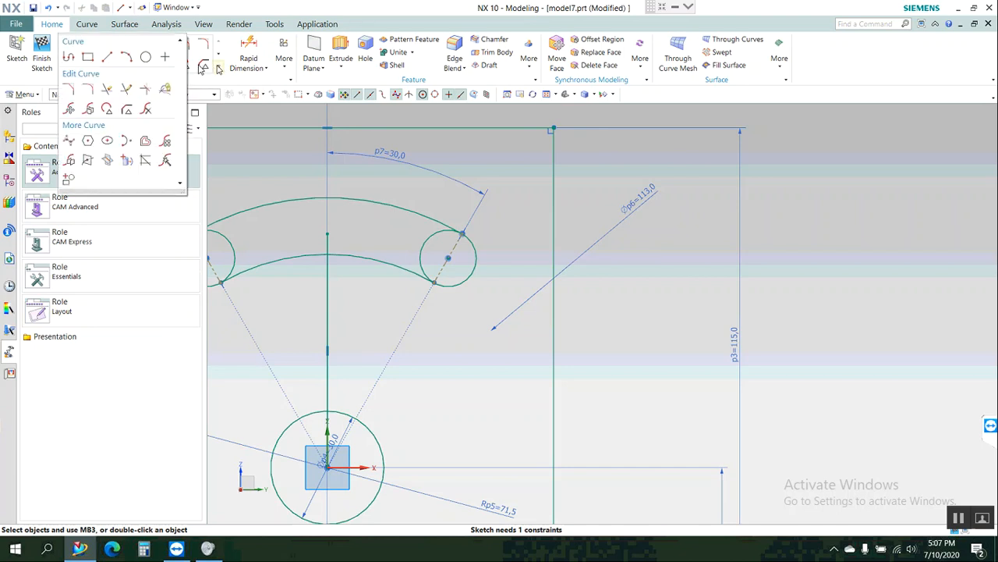
pyautogui.click(147, 141)
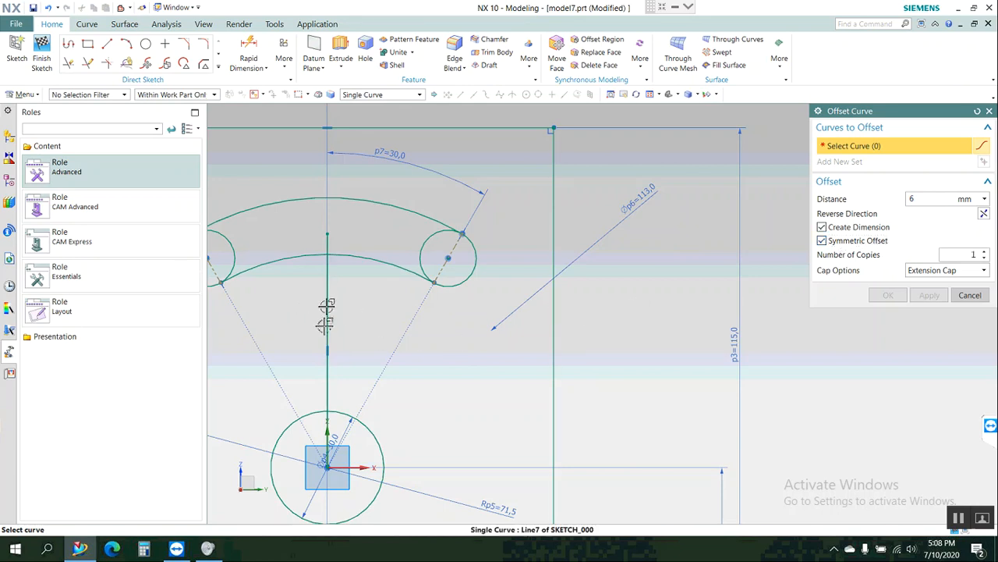
pyautogui.click(327, 320)
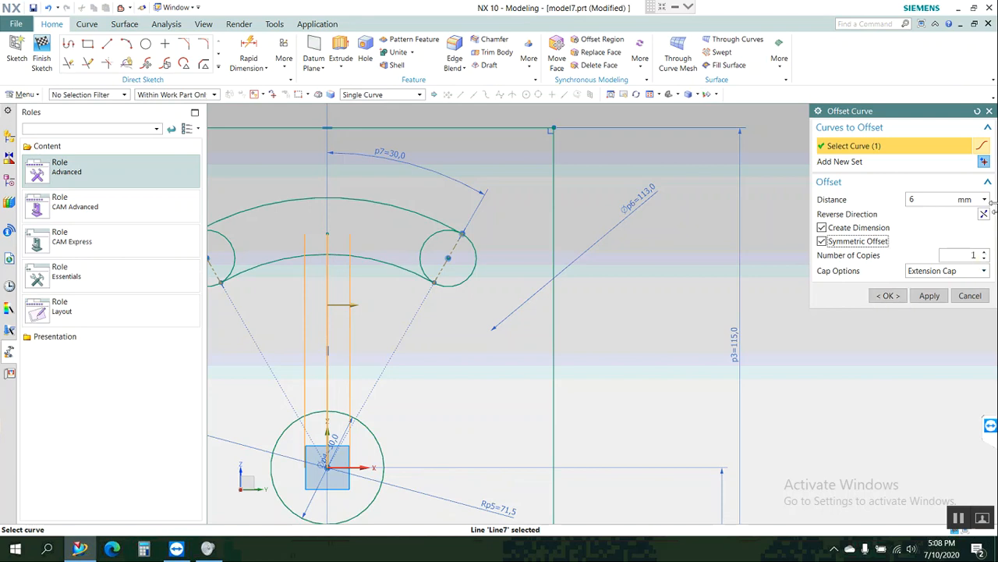
pyautogui.click(984, 253)
pyautogui.click(983, 253)
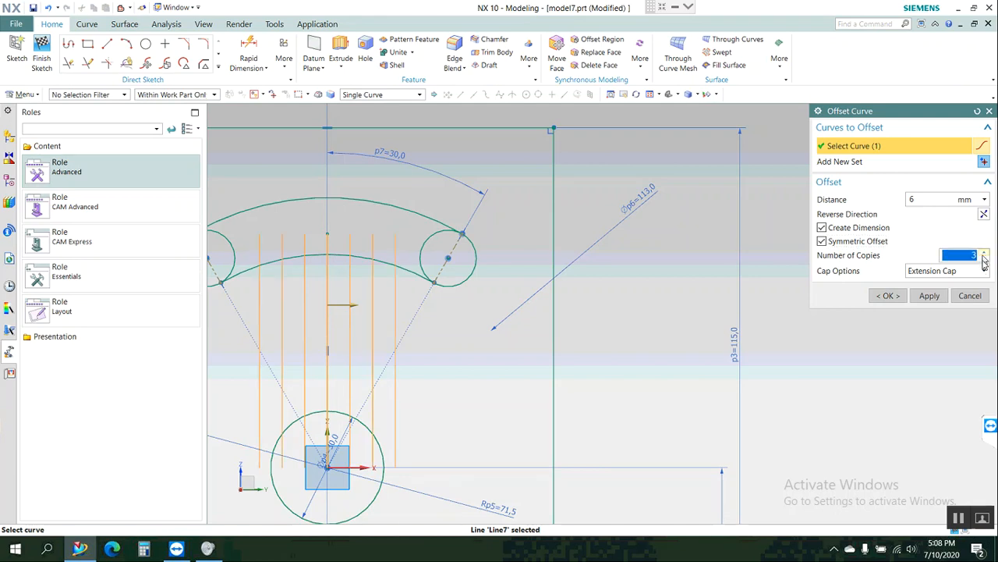
pyautogui.click(984, 260)
pyautogui.click(984, 259)
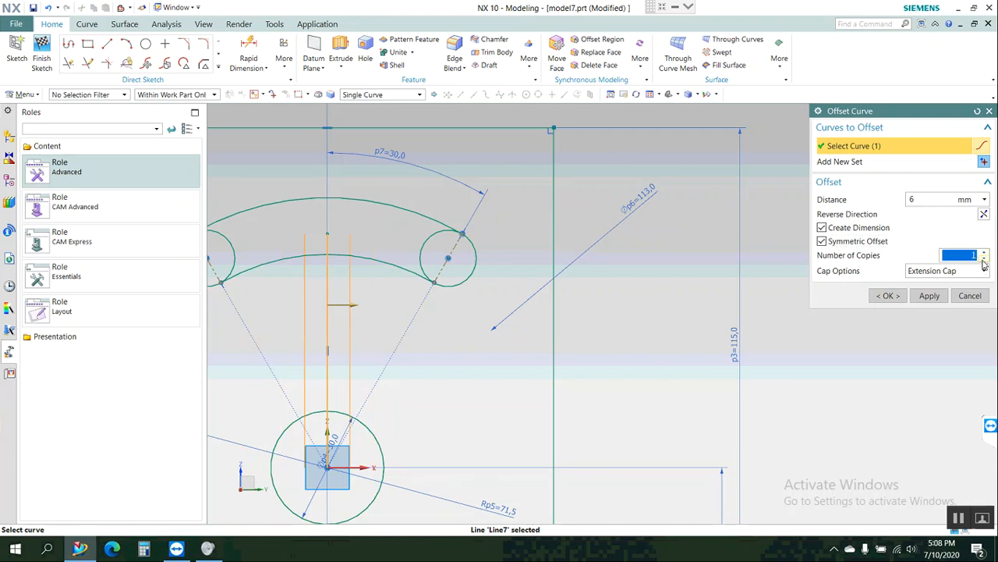
pyautogui.click(888, 297)
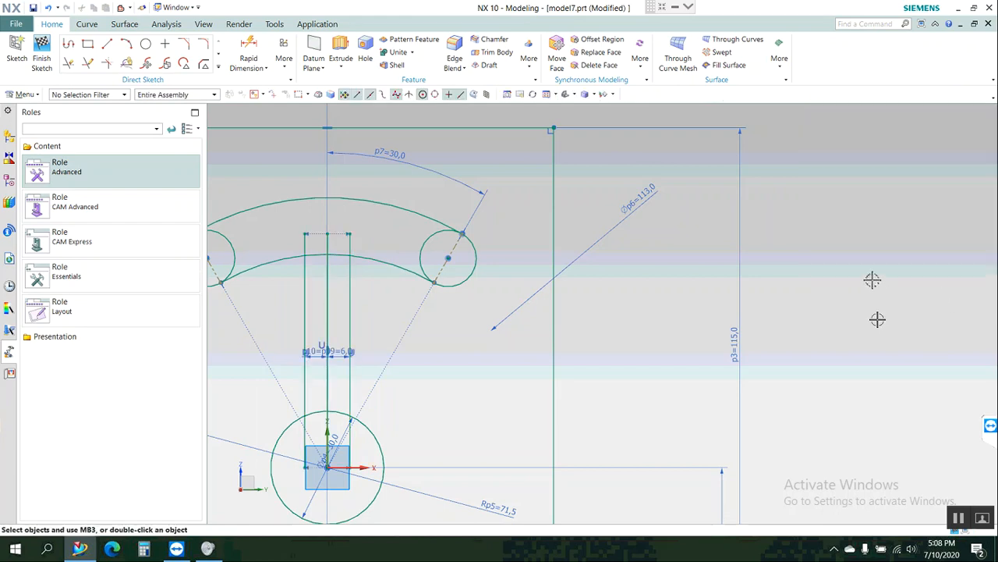
# Trim the upper ends of the three vertical lines back to the slot's lower arc.
pyautogui.click(69, 62)
pyautogui.click(314, 232)
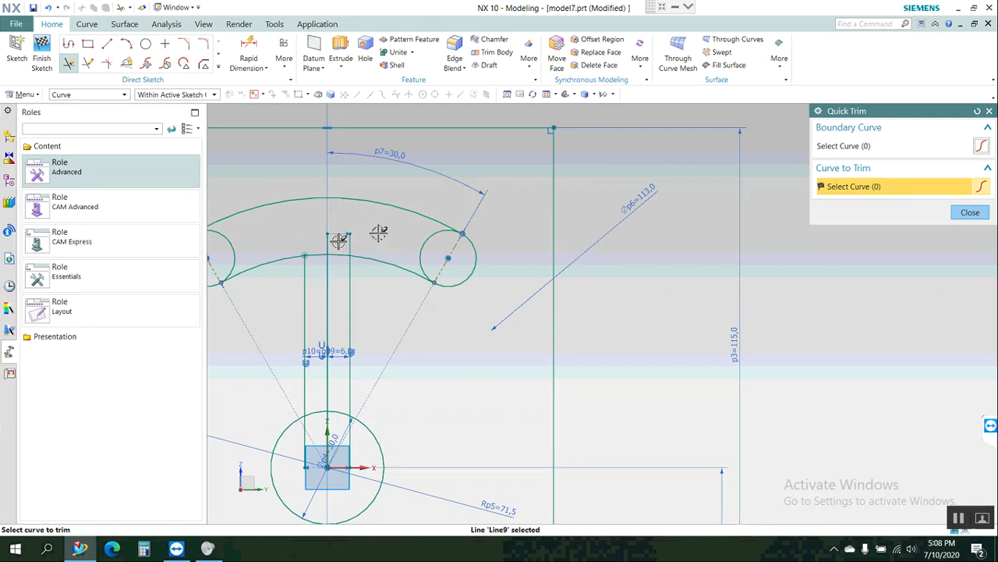
pyautogui.moveTo(386, 235); pyautogui.dragTo(316, 242)
pyautogui.press('Escape')
pyautogui.scroll(10, 324, 239)
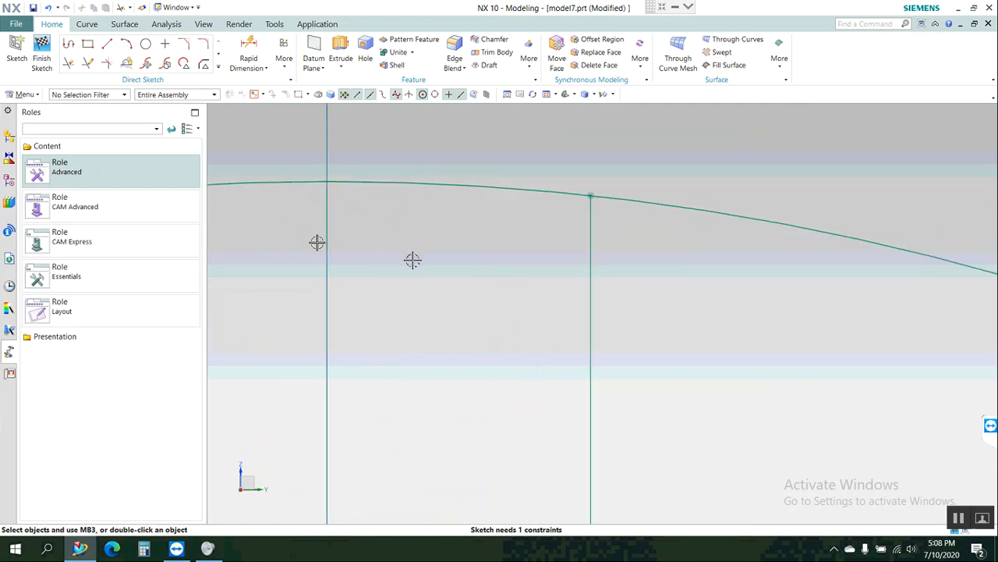
pyautogui.scroll(-4, 414, 247)
pyautogui.scroll(-4, 411, 221)
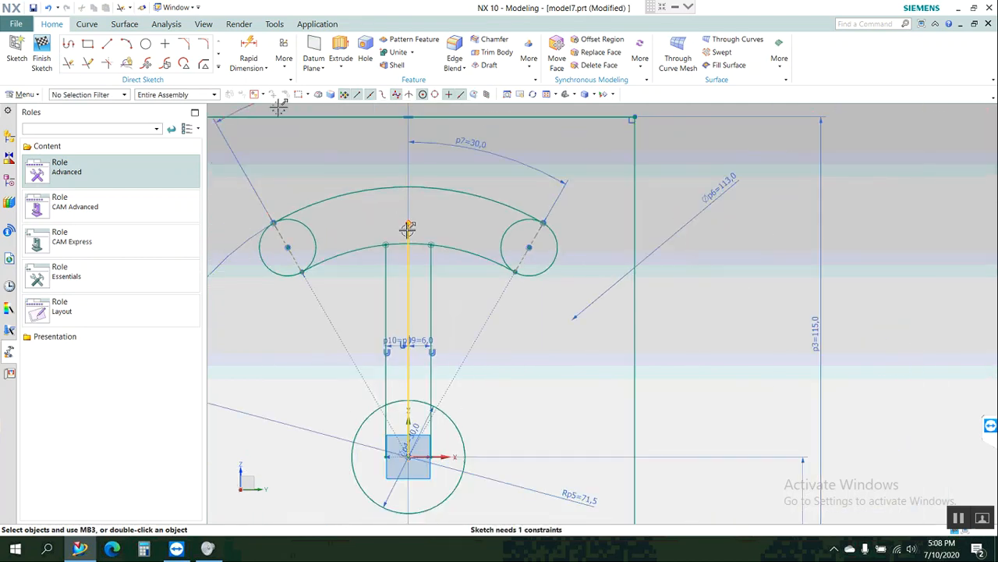
pyautogui.click(68, 66)
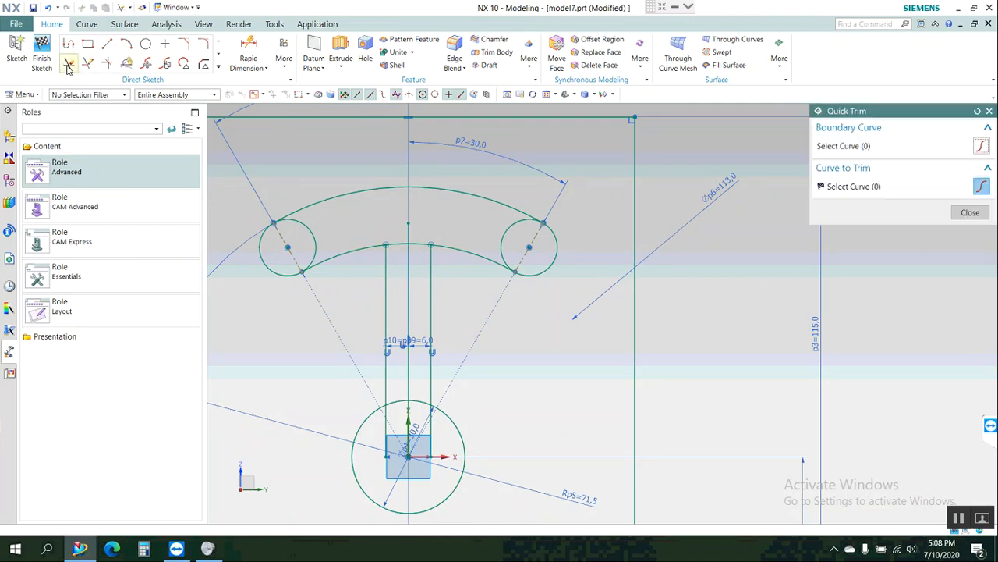
pyautogui.click(408, 231)
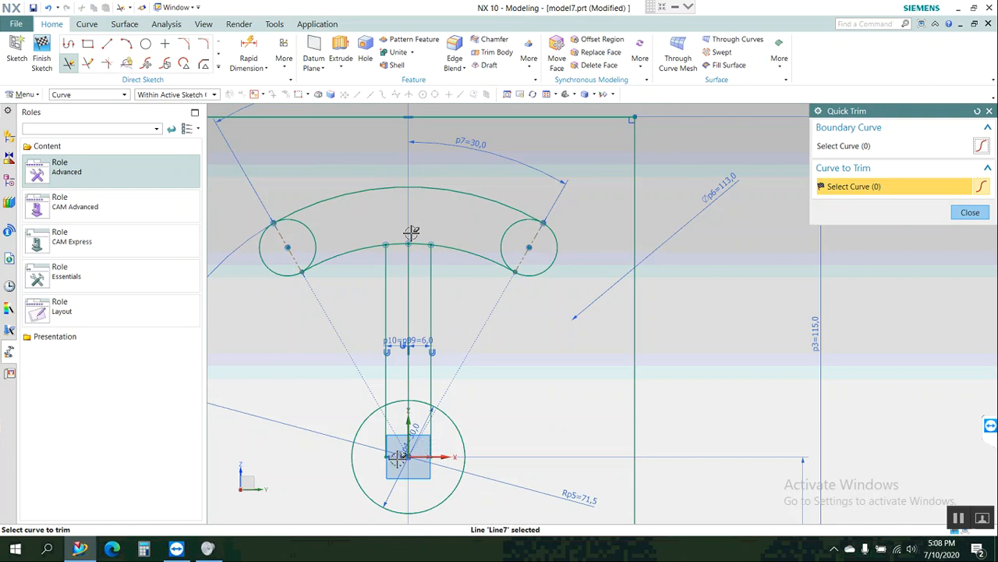
# Trim the lower parts of the three vertical lines that lie inside the 30 mm circle.
pyautogui.click(384, 438)
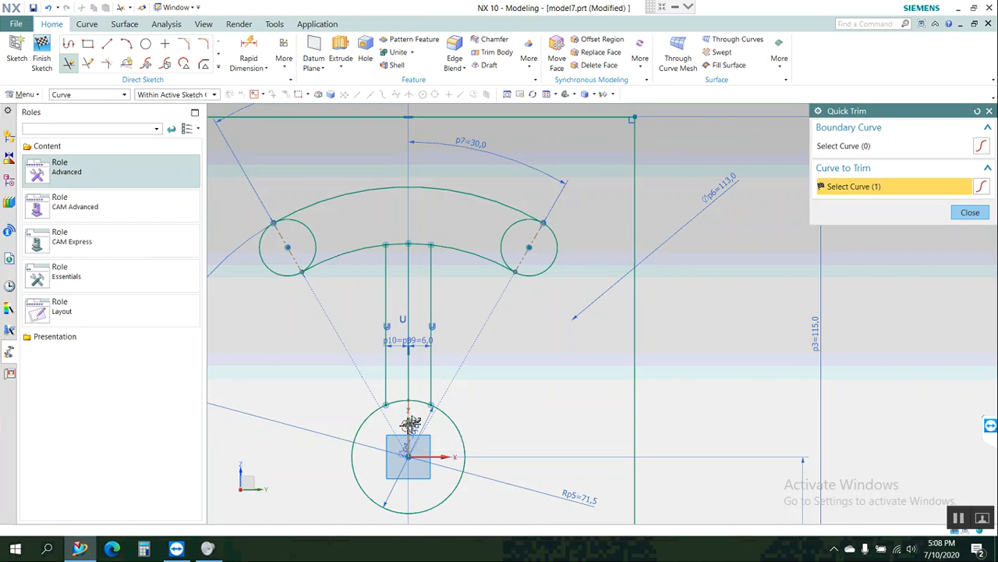
pyautogui.click(412, 424)
pyautogui.scroll(3, 412, 423)
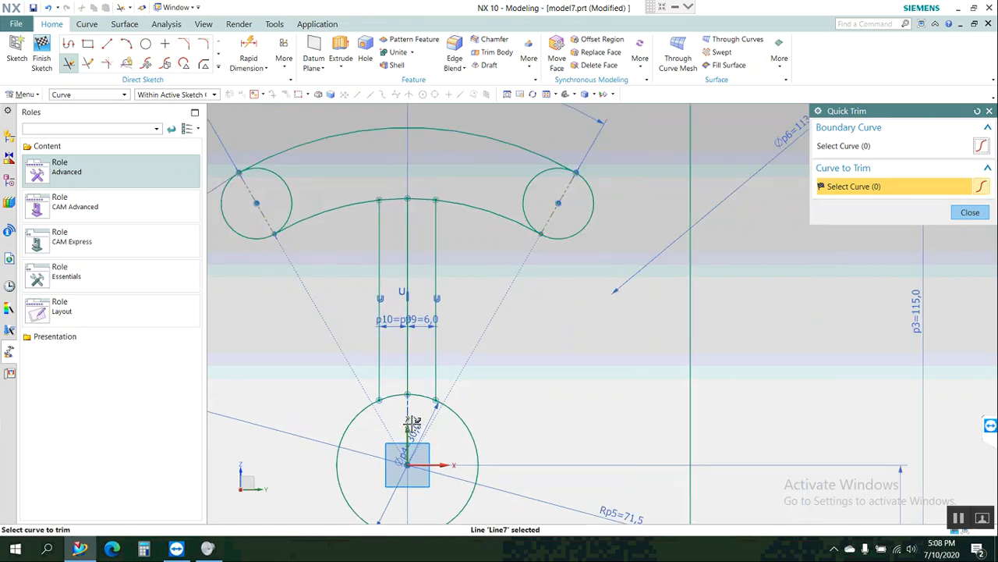
pyautogui.scroll(3, 412, 424)
pyautogui.scroll(5, 413, 424)
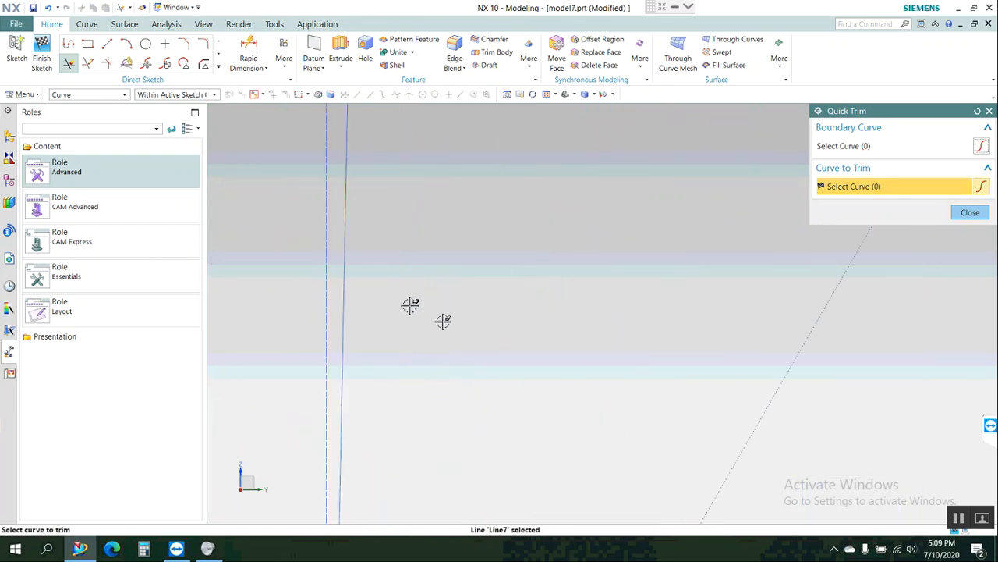
pyautogui.scroll(-3, 422, 326)
pyautogui.scroll(-6, 422, 326)
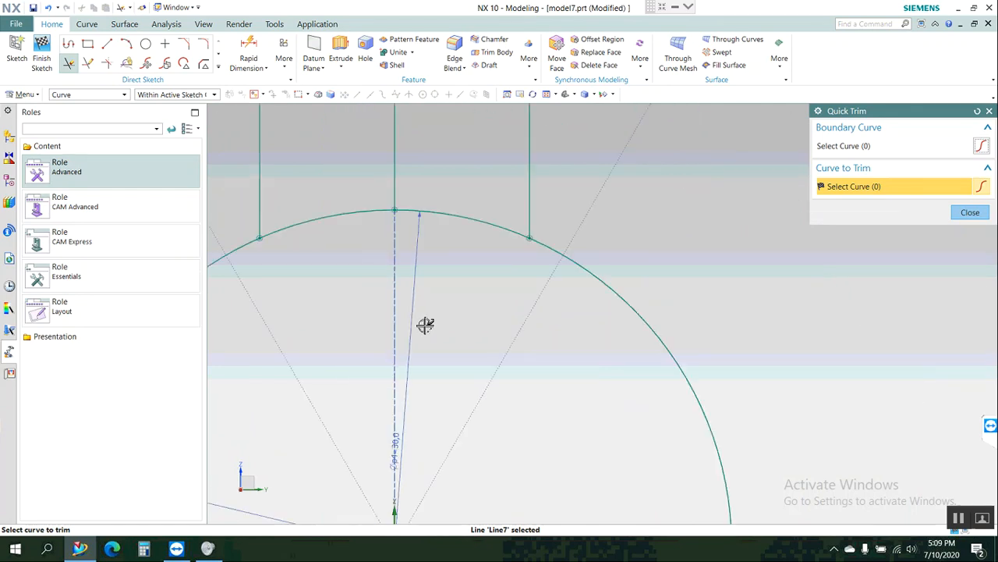
pyautogui.scroll(-5, 426, 325)
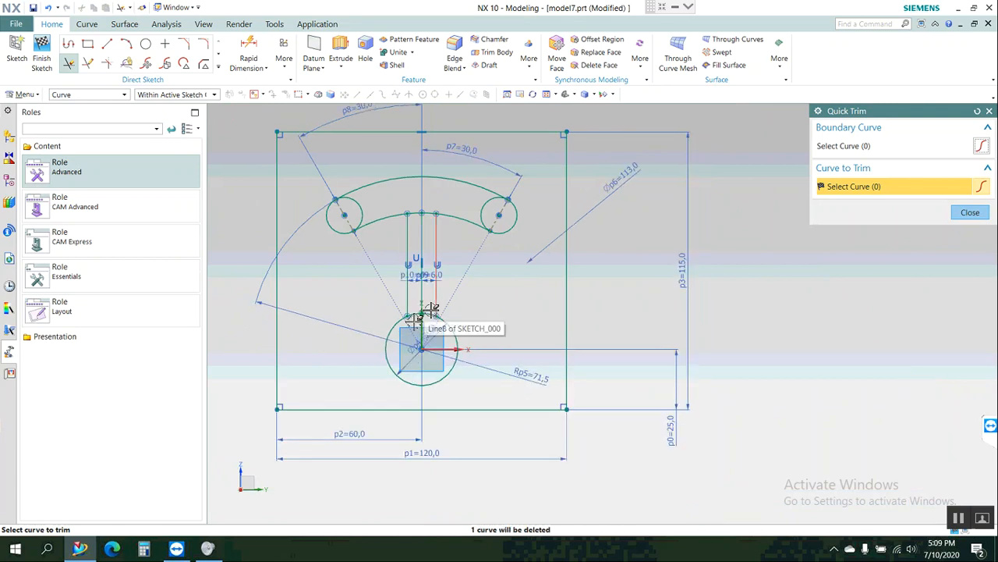
# Trim away the segments of the 30 mm circle and the slot's lower arc between the two outer vertical lines.
pyautogui.scroll(8, 414, 318)
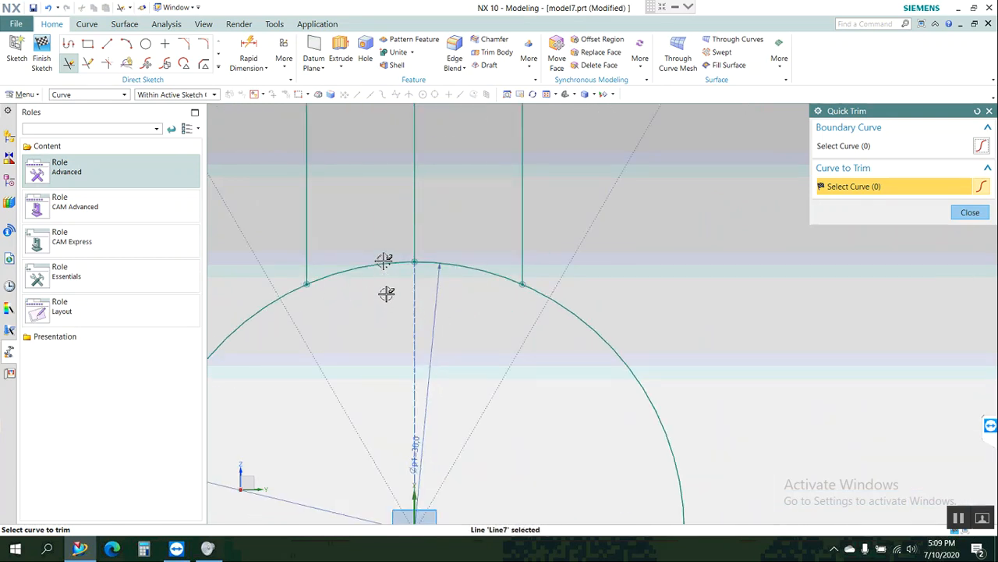
pyautogui.click(383, 262)
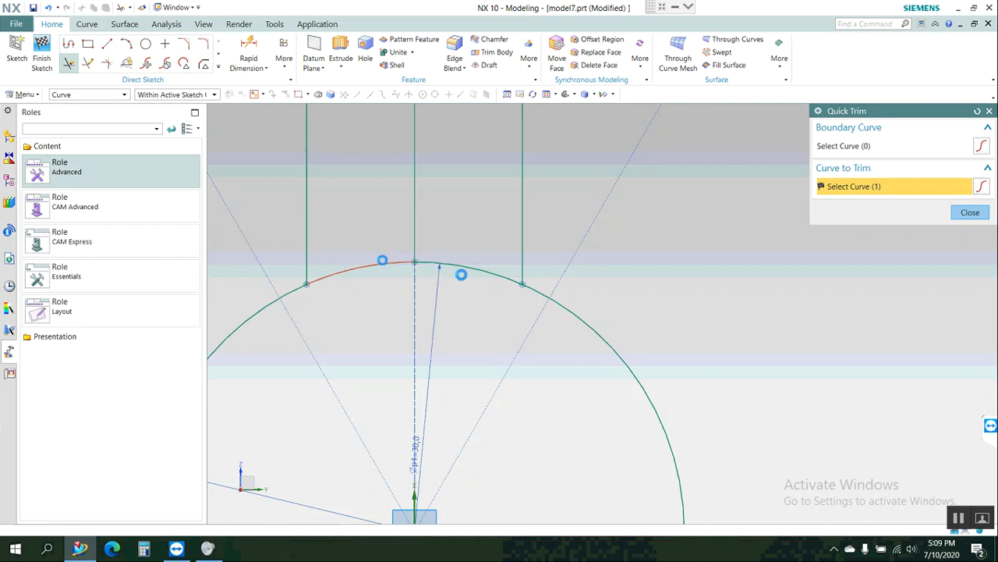
pyautogui.click(466, 270)
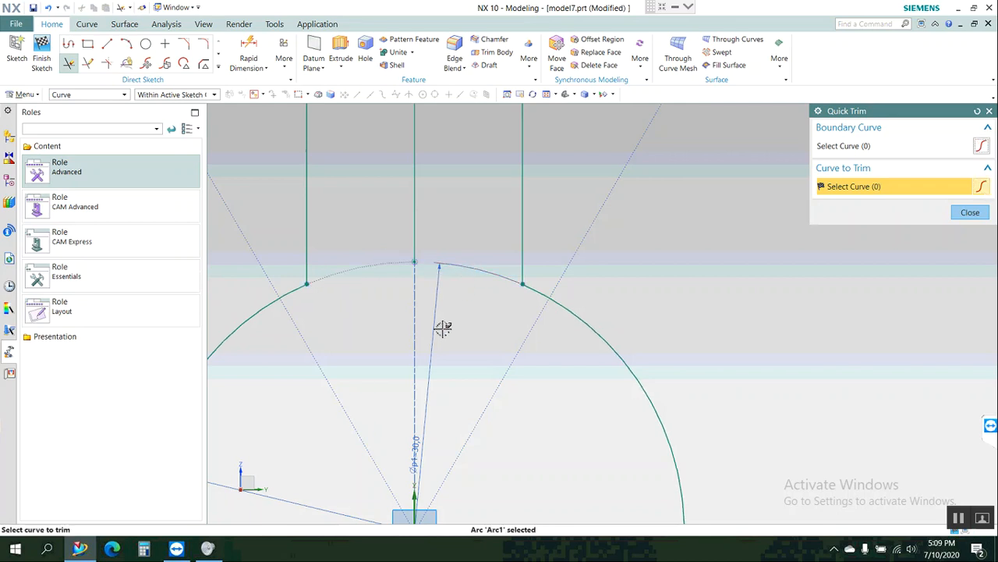
pyautogui.scroll(-10, 443, 328)
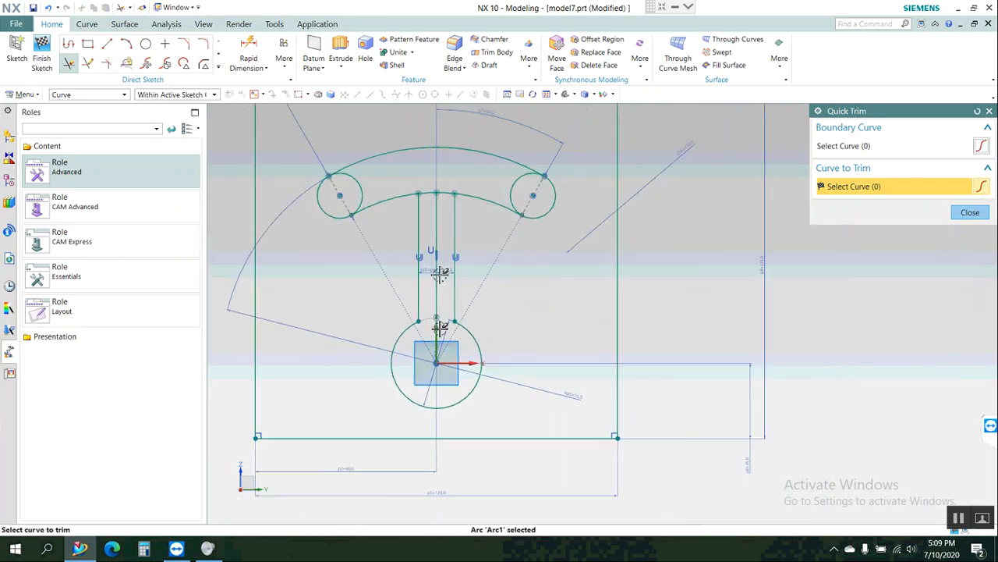
pyautogui.scroll(8, 429, 195)
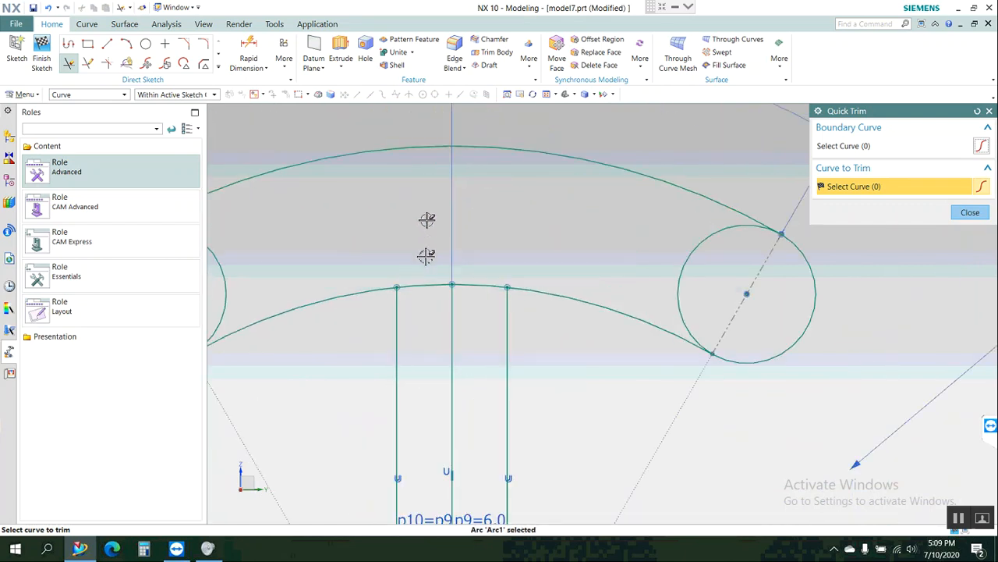
pyautogui.click(428, 300)
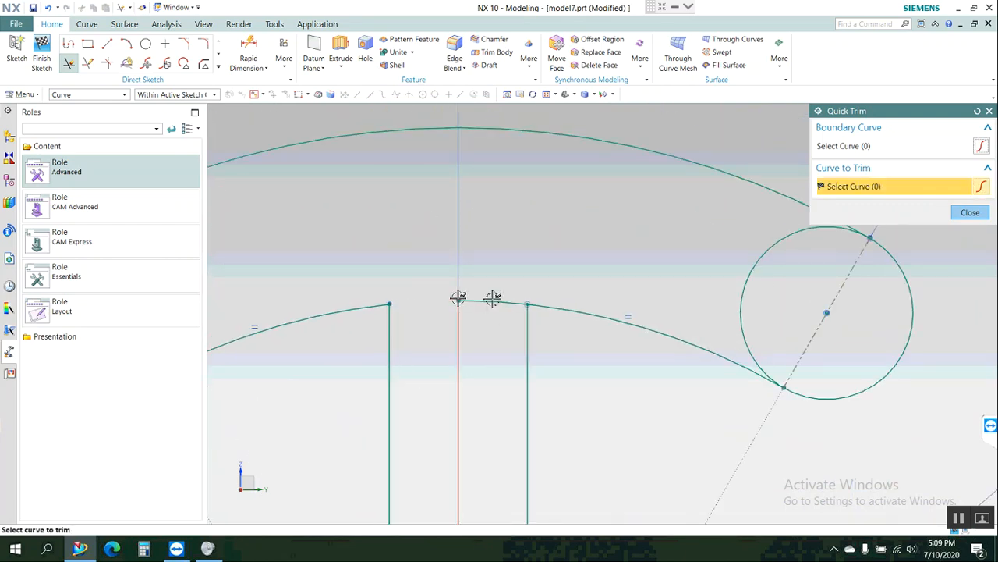
pyautogui.click(493, 299)
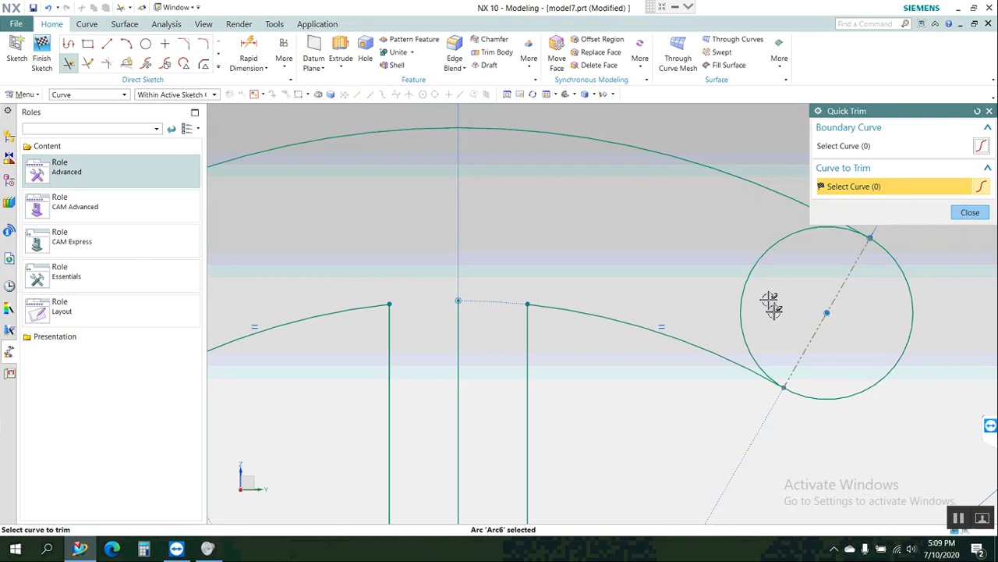
# Trim the inner halves of both end circles so the arc slot has open, rounded ends.
pyautogui.click(747, 288)
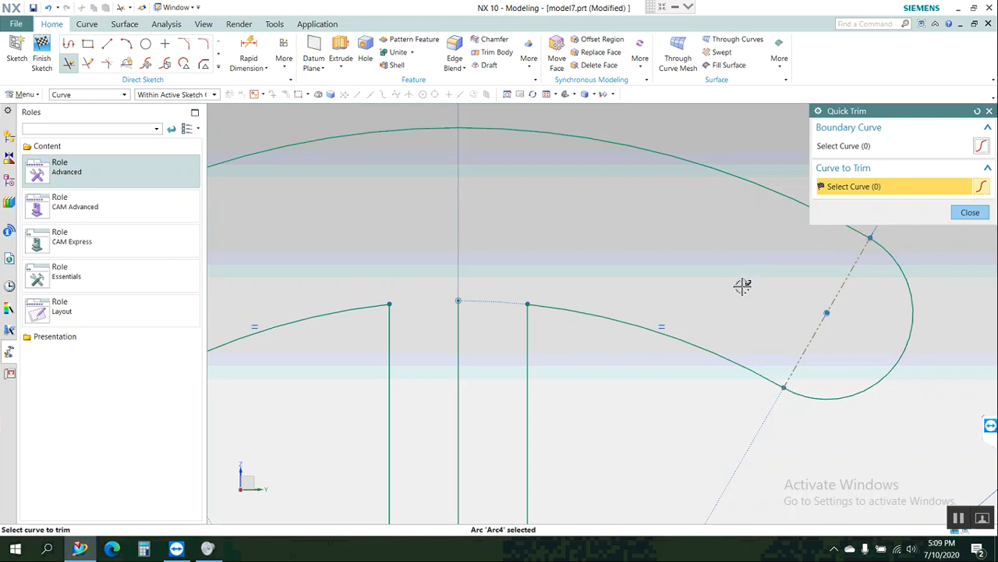
pyautogui.scroll(-4, 737, 281)
pyautogui.scroll(-3, 466, 298)
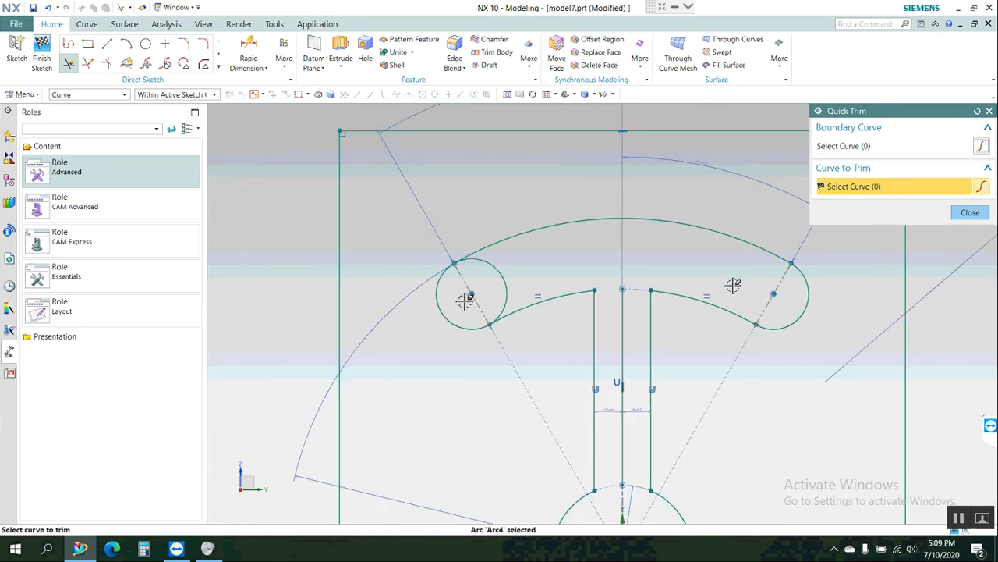
pyautogui.click(590, 289)
pyautogui.click(969, 212)
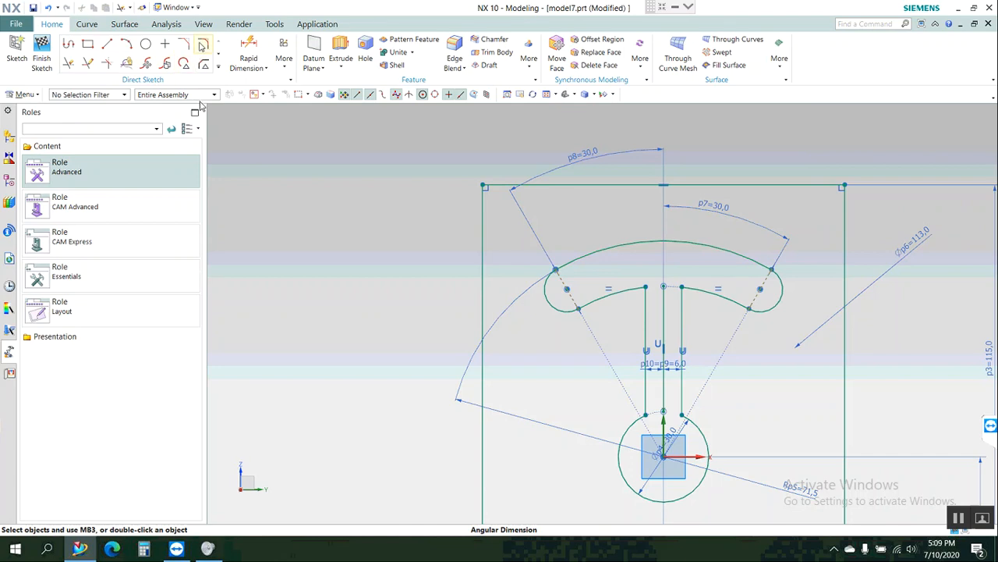
# Fillet the two corners between the outer vertical lines and the 30 mm circle with a 4 mm radius.
pyautogui.click(203, 45)
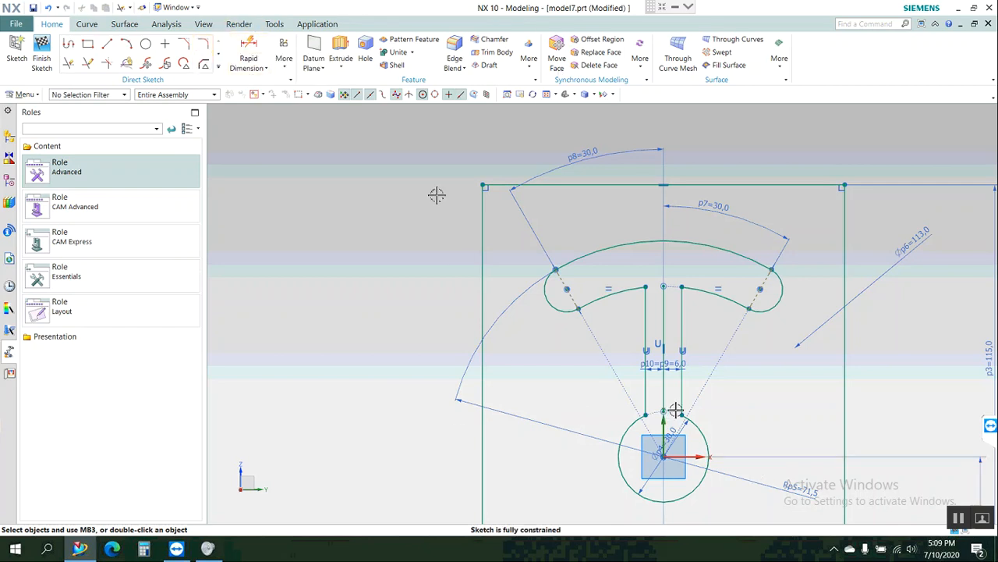
pyautogui.click(204, 44)
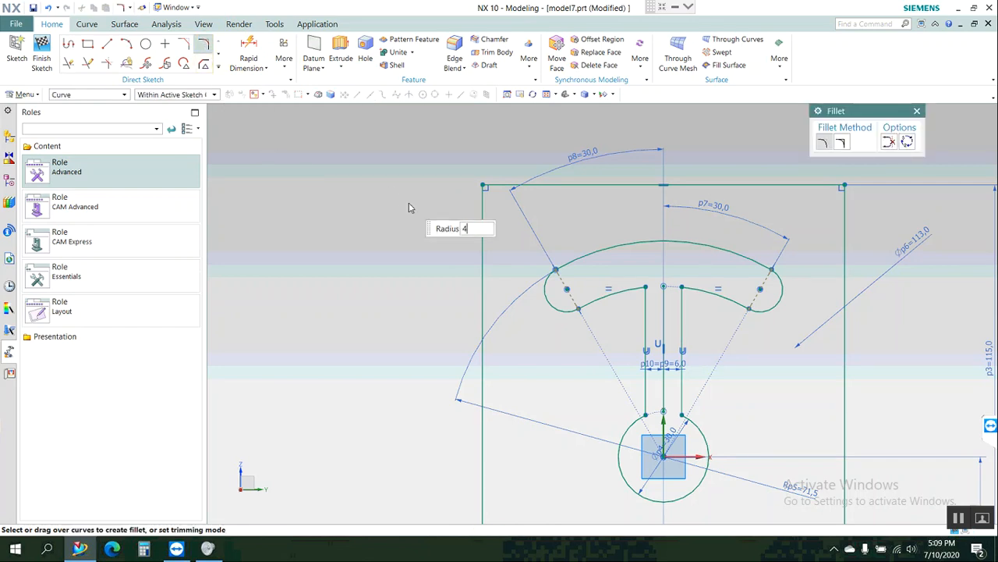
pyautogui.click(647, 390)
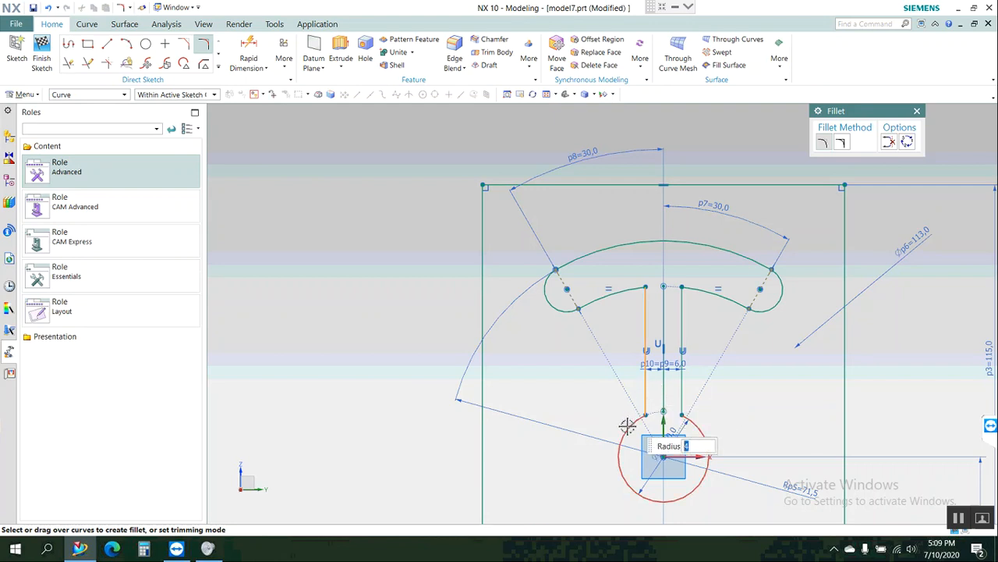
pyautogui.click(628, 425)
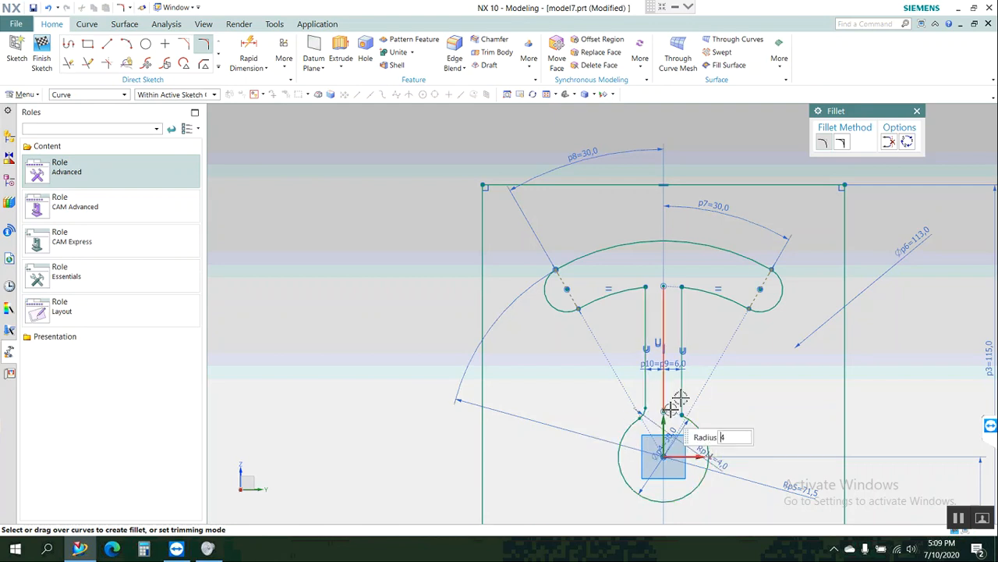
pyautogui.click(707, 443)
pyautogui.click(700, 422)
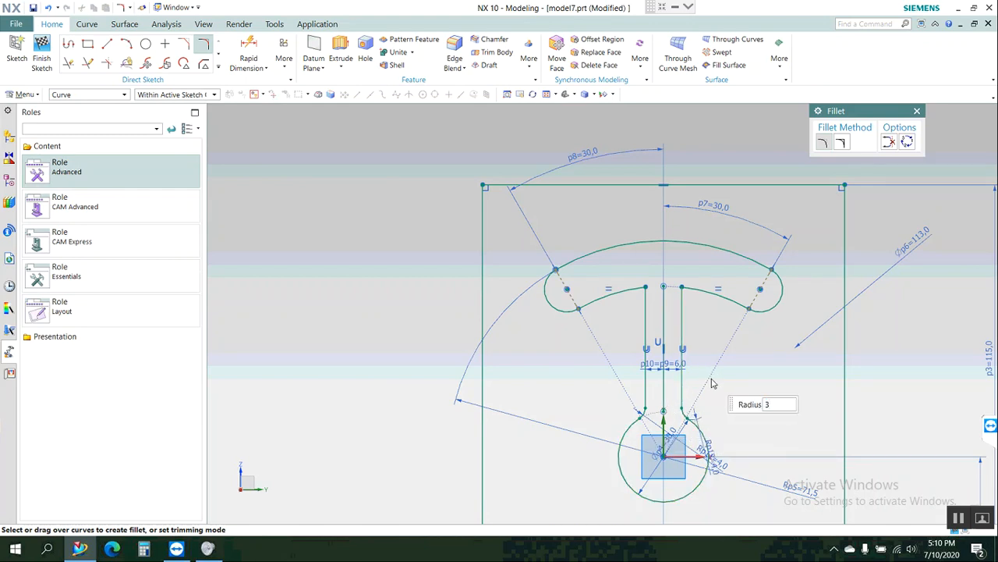
# Fillet both corners between the outer vertical lines and the slot's lower arc with a 3 mm radius, and finish the sketch.
pyautogui.click(682, 306)
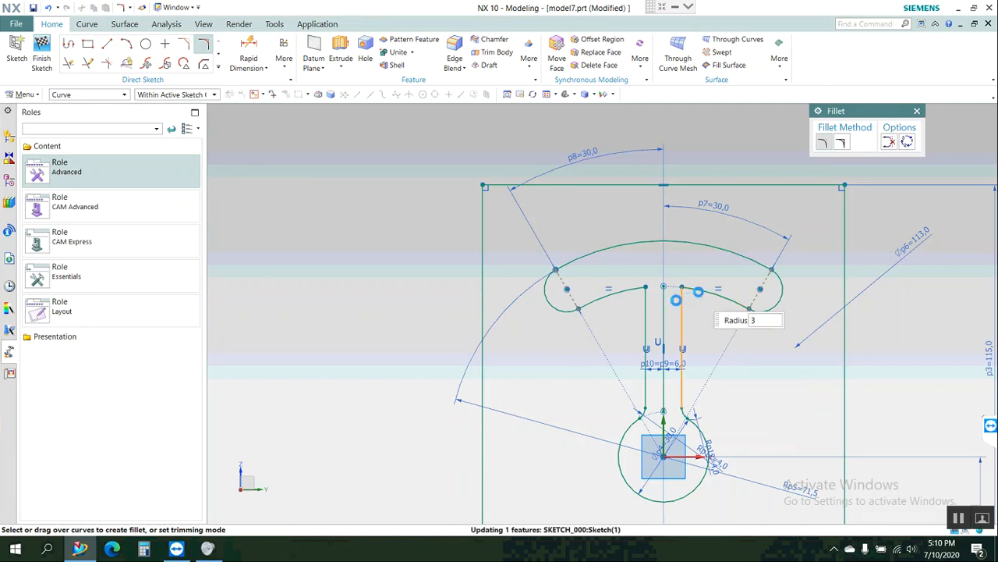
pyautogui.click(697, 292)
pyautogui.click(647, 302)
pyautogui.click(624, 293)
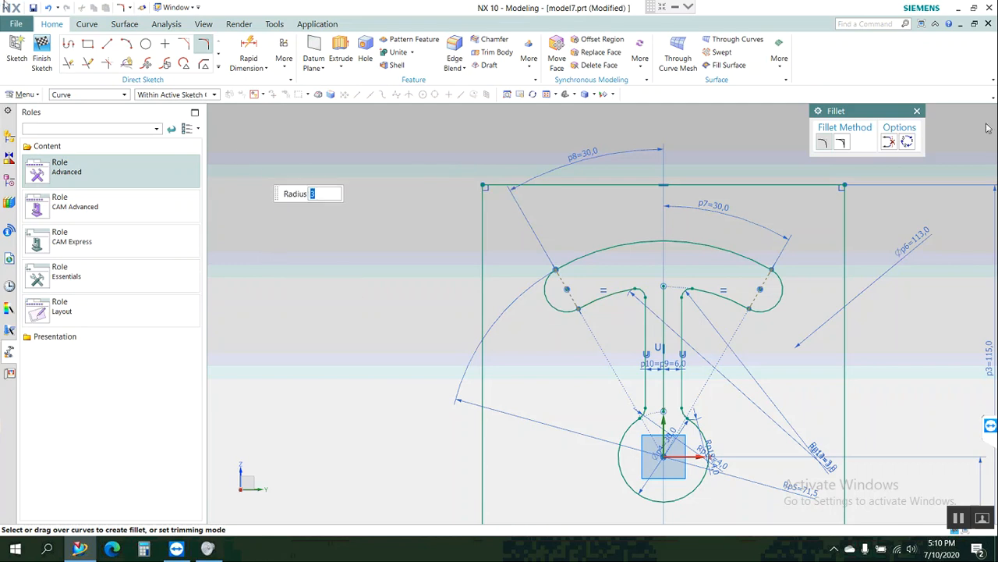
pyautogui.click(918, 112)
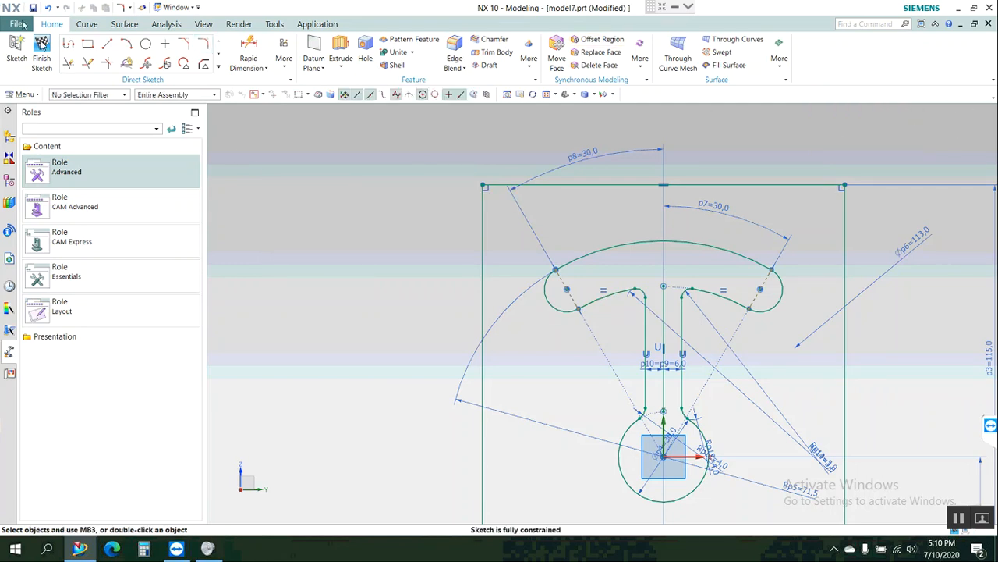
pyautogui.click(41, 47)
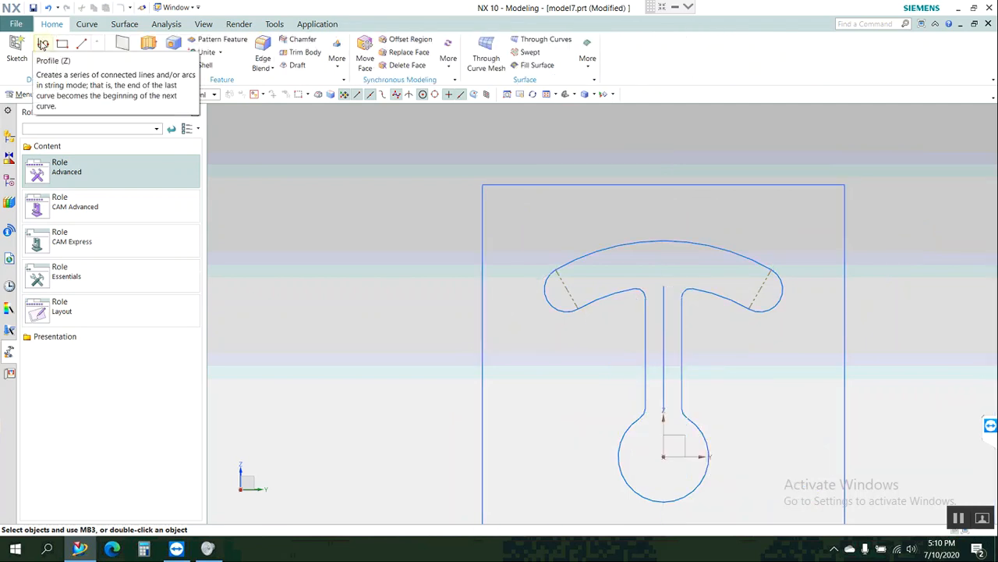
# Reopen the sketch, convert the middle vertical line between the two slot lines to a reference line, and finish the sketch.
pyautogui.scroll(-5, 408, 185)
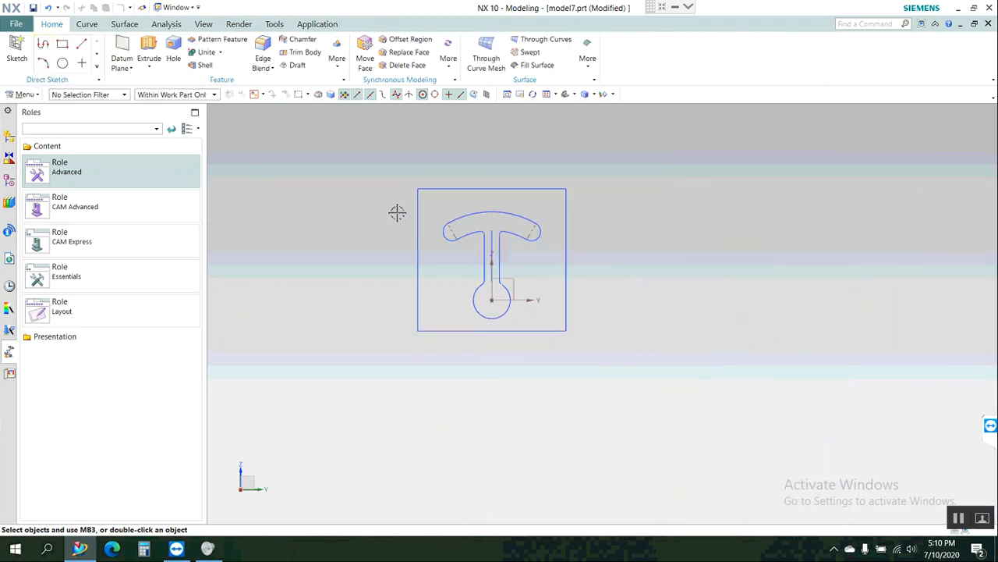
pyautogui.scroll(3, 398, 209)
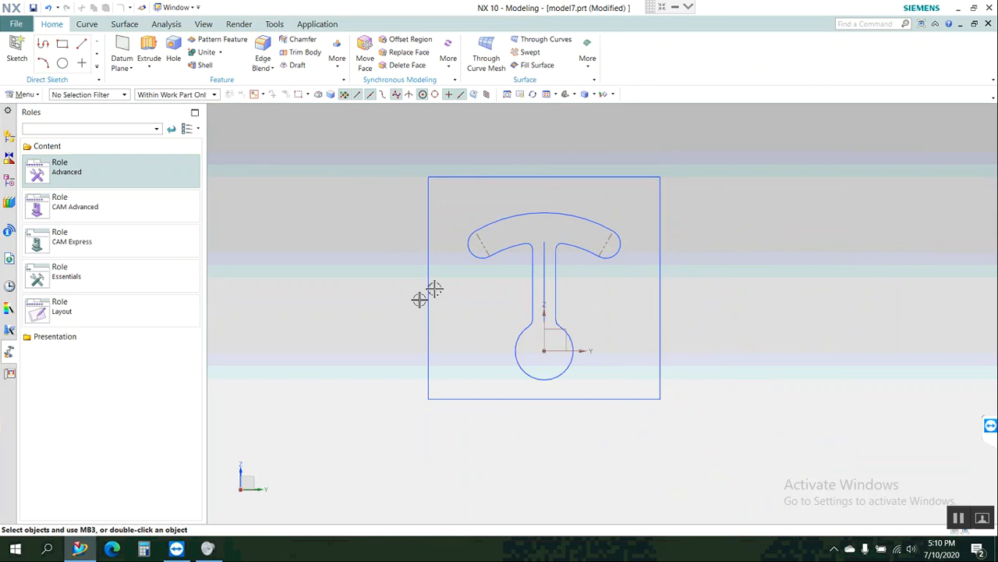
pyautogui.click(429, 288)
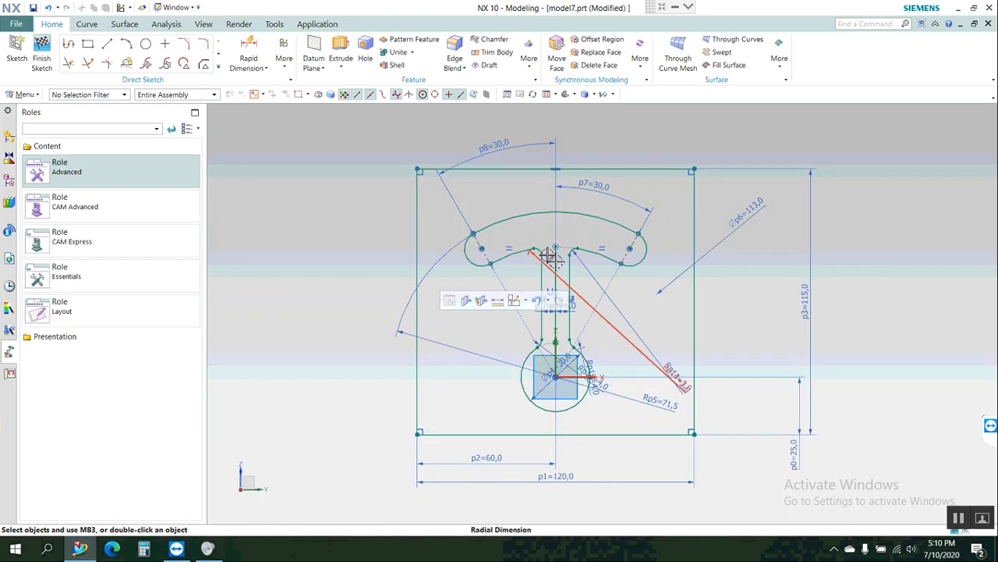
pyautogui.scroll(4, 548, 257)
pyautogui.scroll(1, 557, 264)
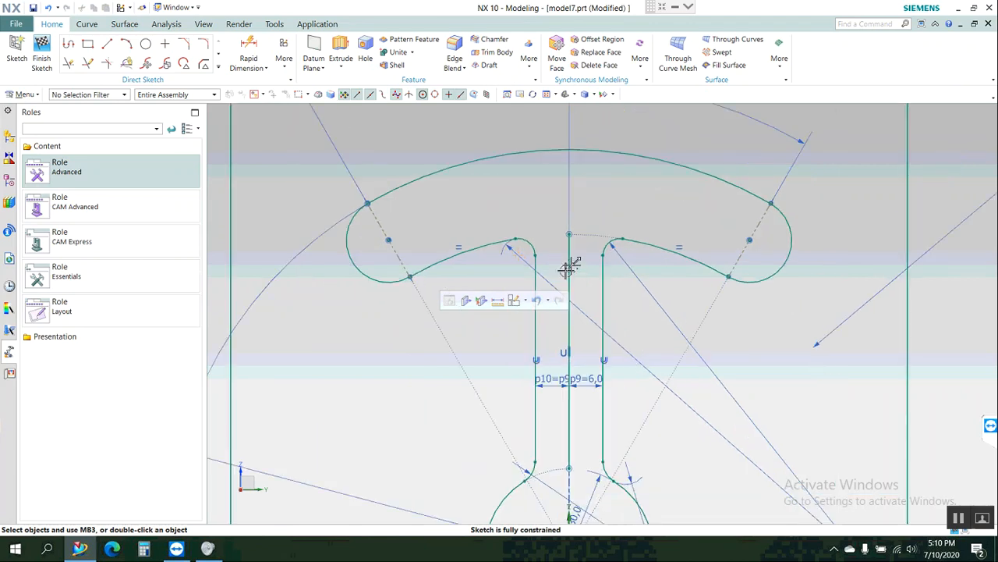
pyautogui.click(572, 265)
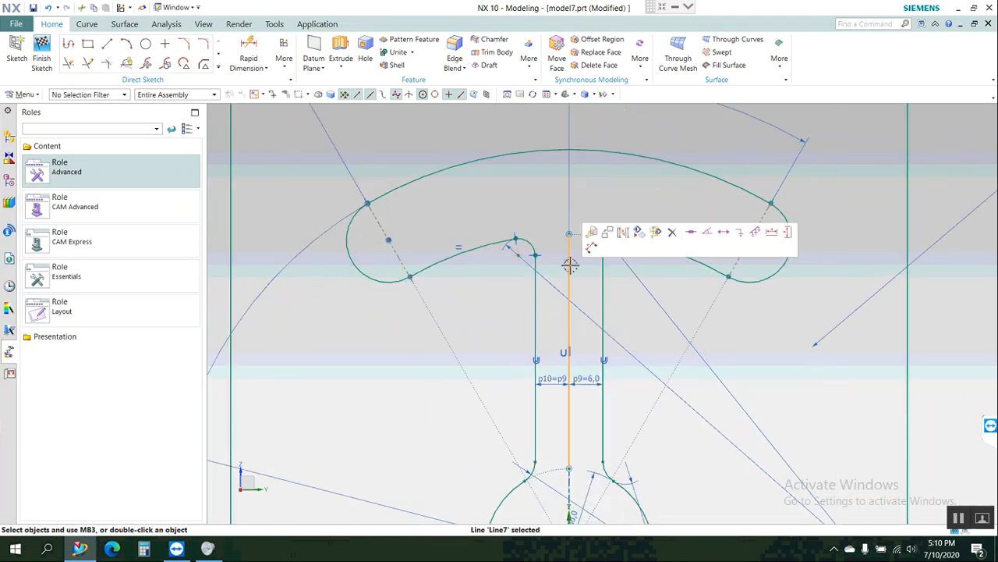
pyautogui.click(628, 233)
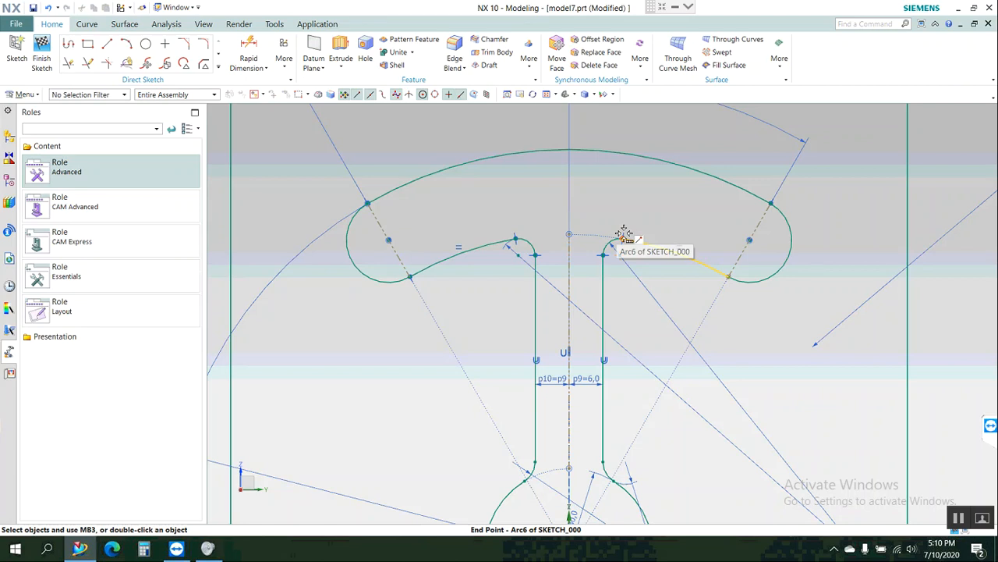
pyautogui.scroll(-1, 622, 237)
pyautogui.scroll(-2, 622, 238)
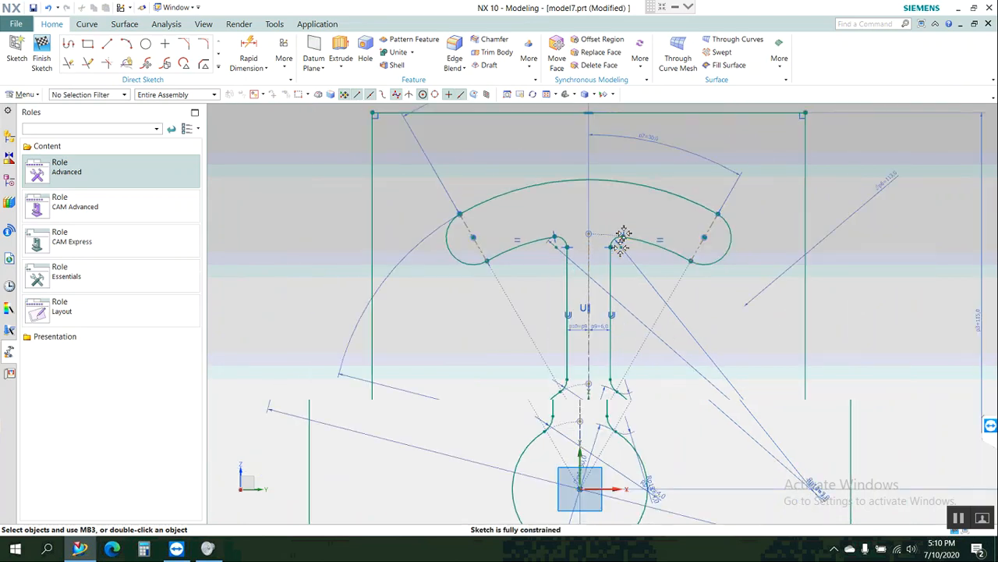
pyautogui.scroll(-2, 620, 244)
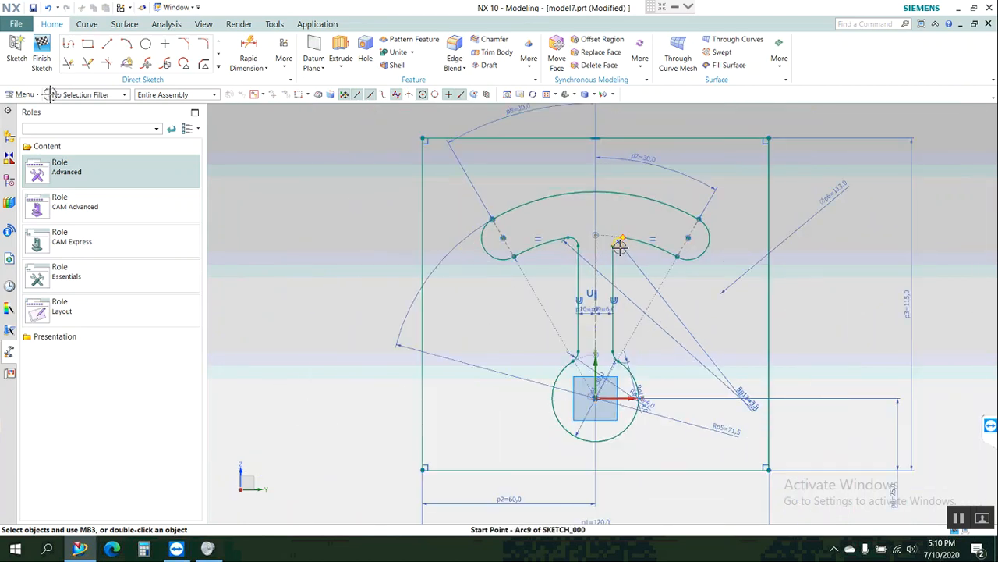
pyautogui.scroll(-2, 620, 246)
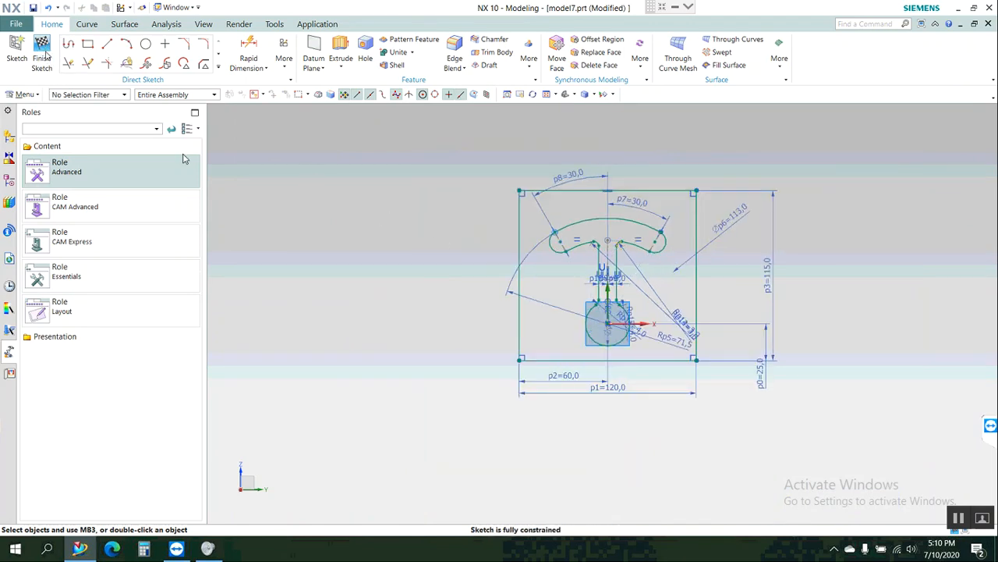
pyautogui.click(43, 53)
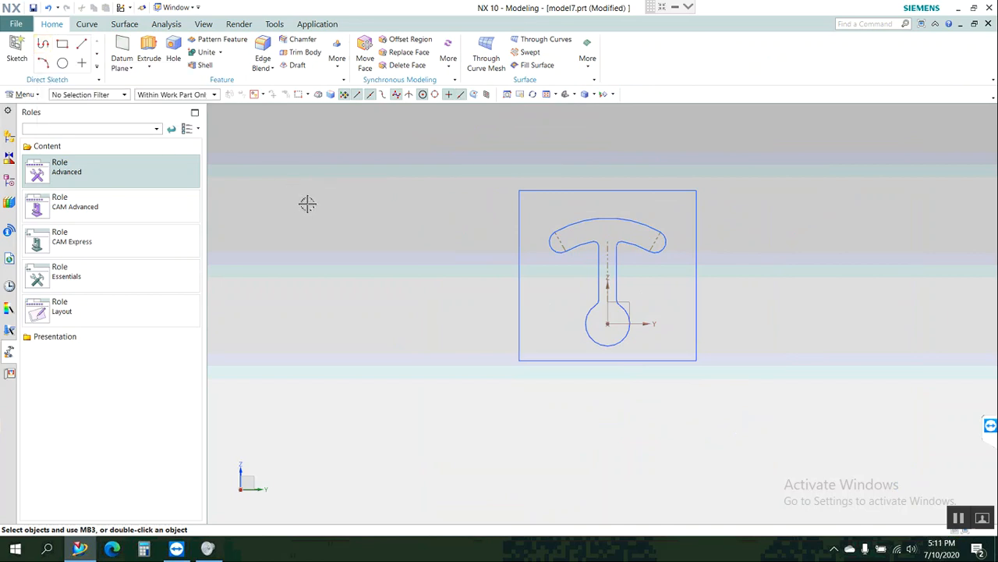
# Reopen the sketch and reposition the two 3 mm fillet radius dimensions close to their own fillets on either side of the slot.
pyautogui.scroll(2, 700, 245)
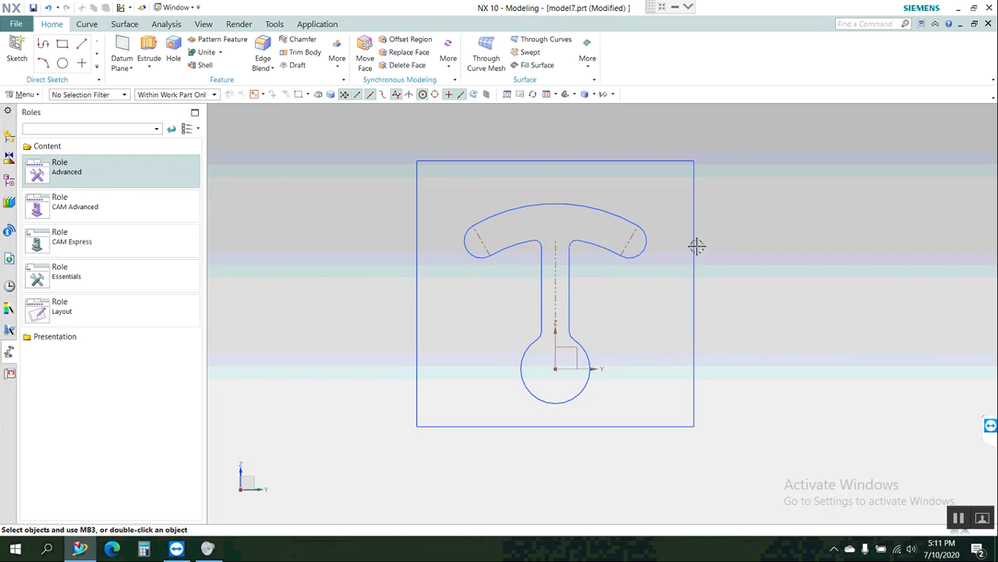
pyautogui.click(587, 243)
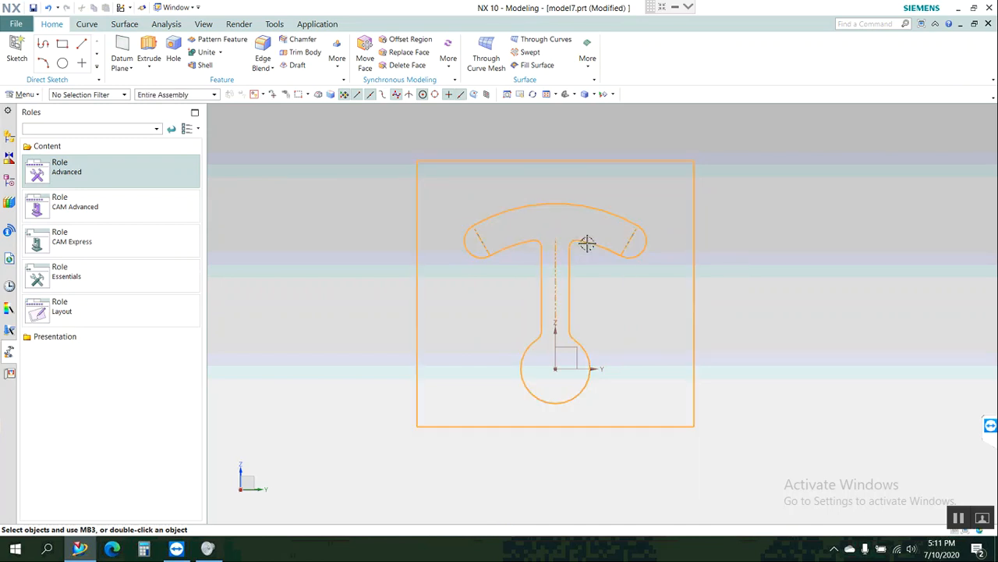
pyautogui.doubleClick(586, 244)
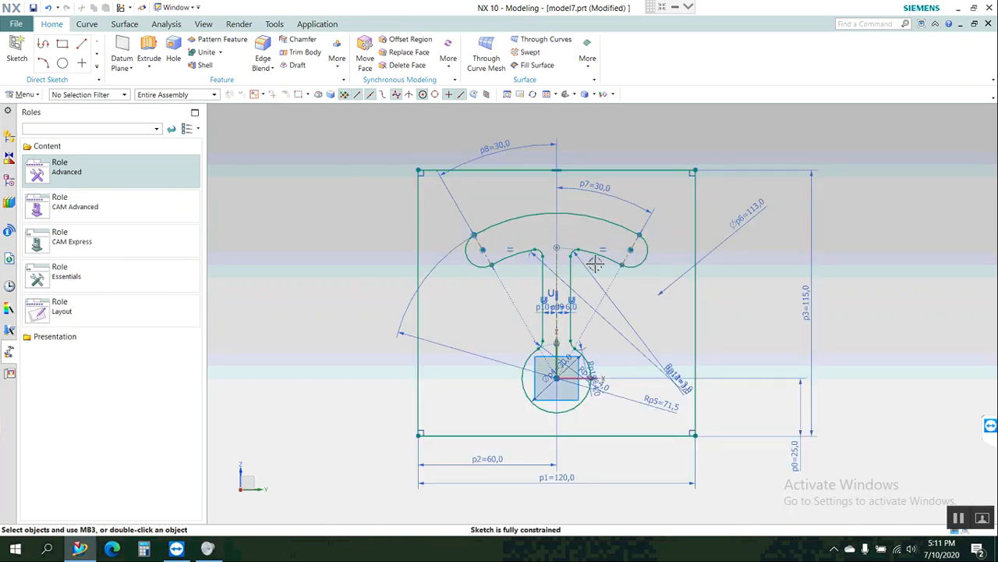
pyautogui.moveTo(678, 369)
pyautogui.mouseDown()
pyautogui.moveTo(666, 333)
pyautogui.moveTo(639, 339)
pyautogui.moveTo(634, 292)
pyautogui.mouseUp()
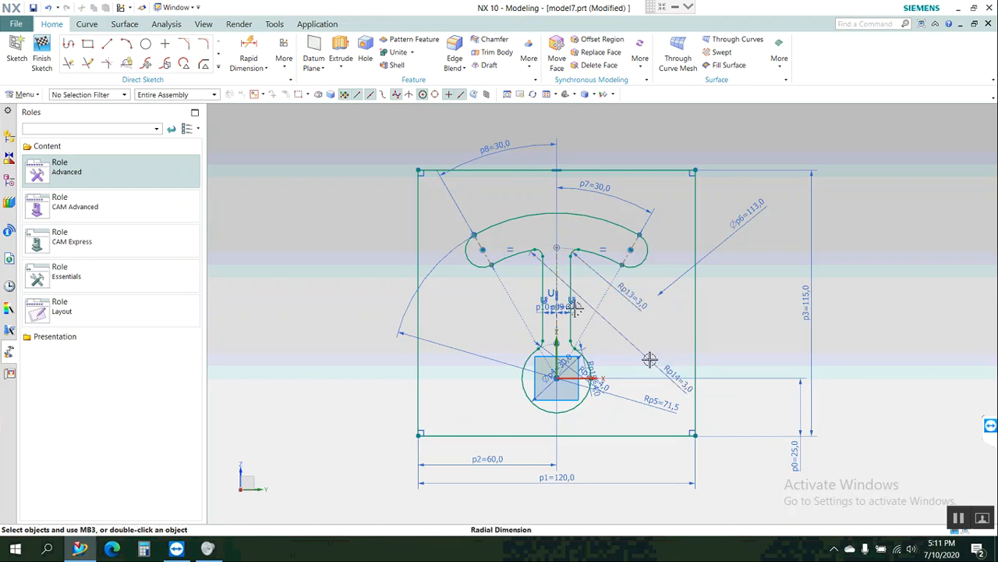
pyautogui.moveTo(519, 282); pyautogui.dragTo(508, 275)
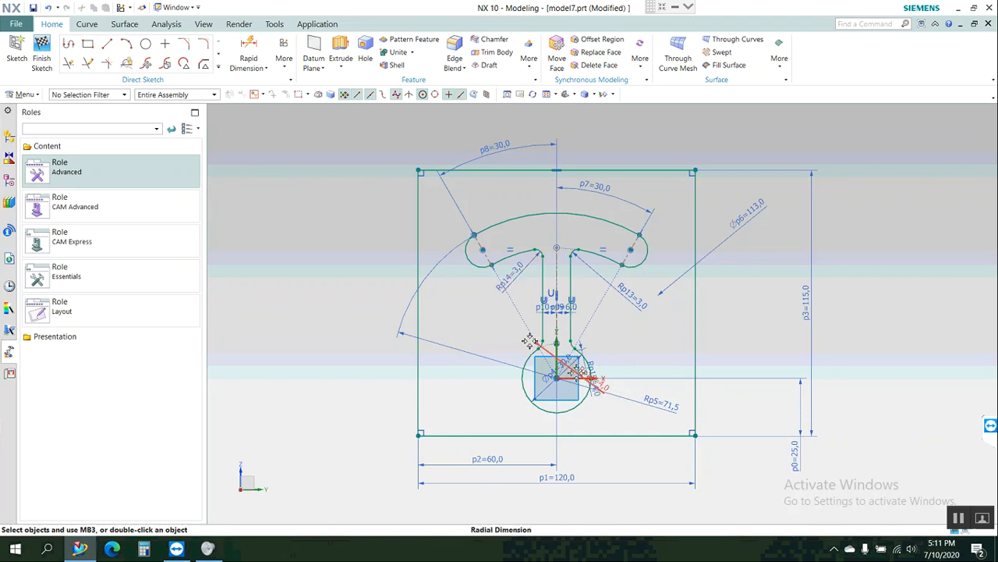
pyautogui.scroll(-2, 531, 342)
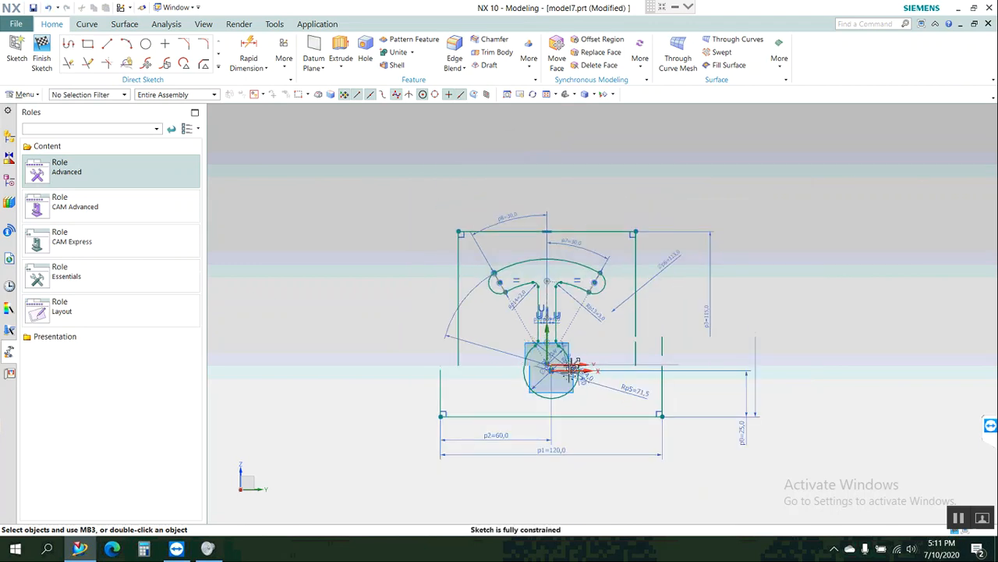
pyautogui.scroll(-3, 567, 366)
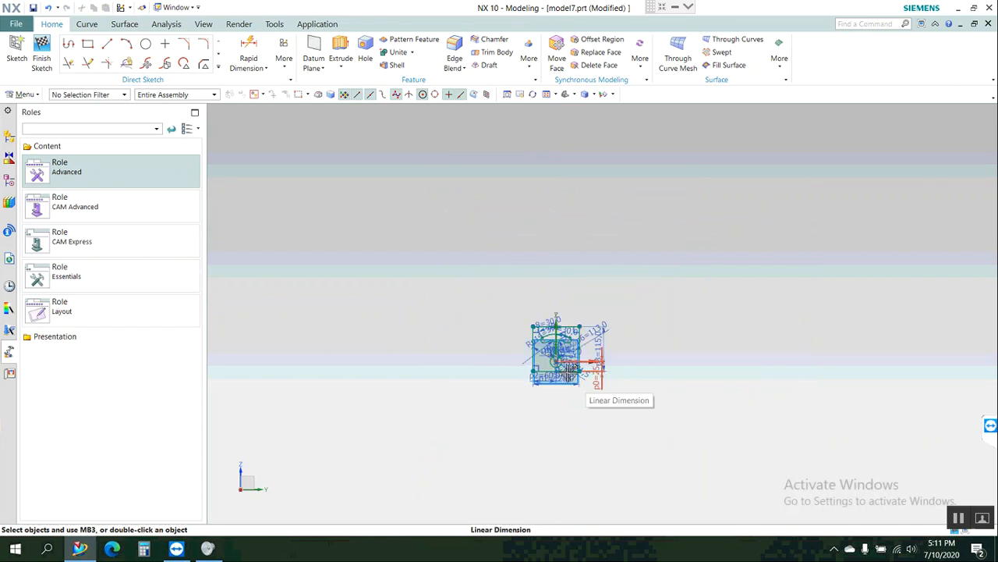
pyautogui.scroll(5, 568, 366)
pyautogui.scroll(1, 573, 367)
pyautogui.scroll(-1, 567, 372)
pyautogui.scroll(-1, 567, 373)
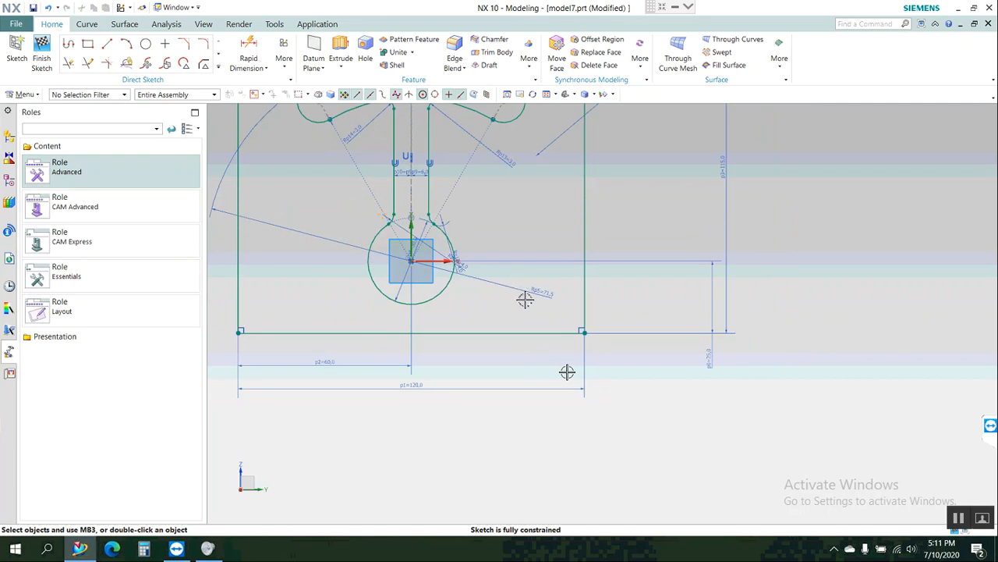
pyautogui.scroll(8, 567, 372)
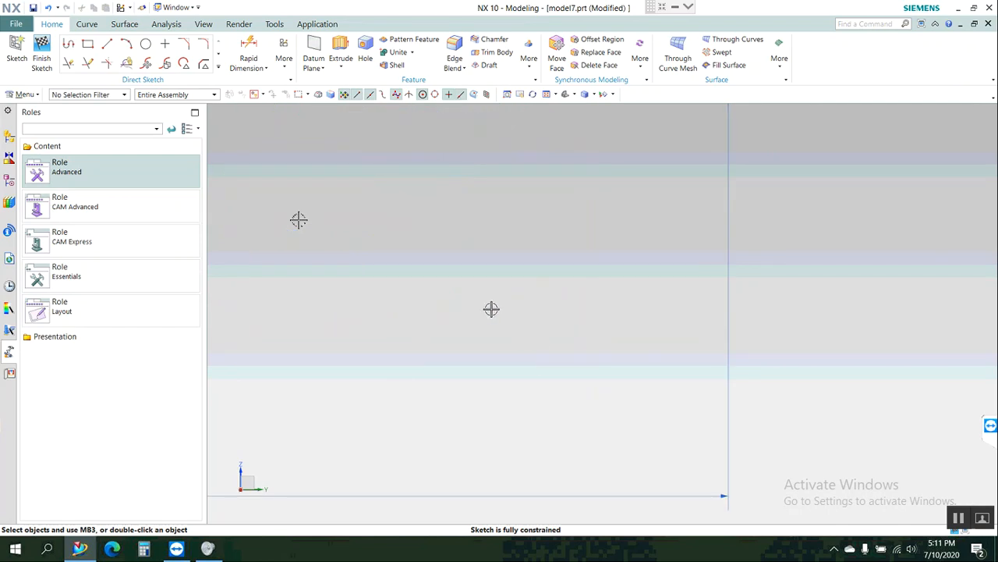
pyautogui.click(361, 269)
pyautogui.scroll(1, 361, 269)
pyautogui.scroll(-11, 362, 269)
pyautogui.scroll(-8, 584, 364)
pyautogui.scroll(4, 567, 303)
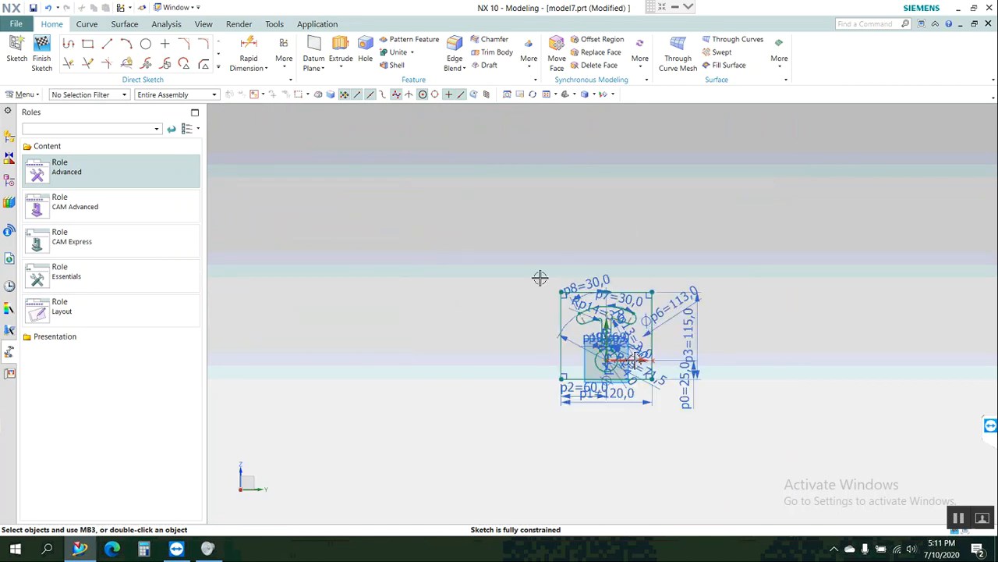
# Hide the 71.5 mm radius dimension that crosses the bottom circle.
pyautogui.scroll(5, 749, 453)
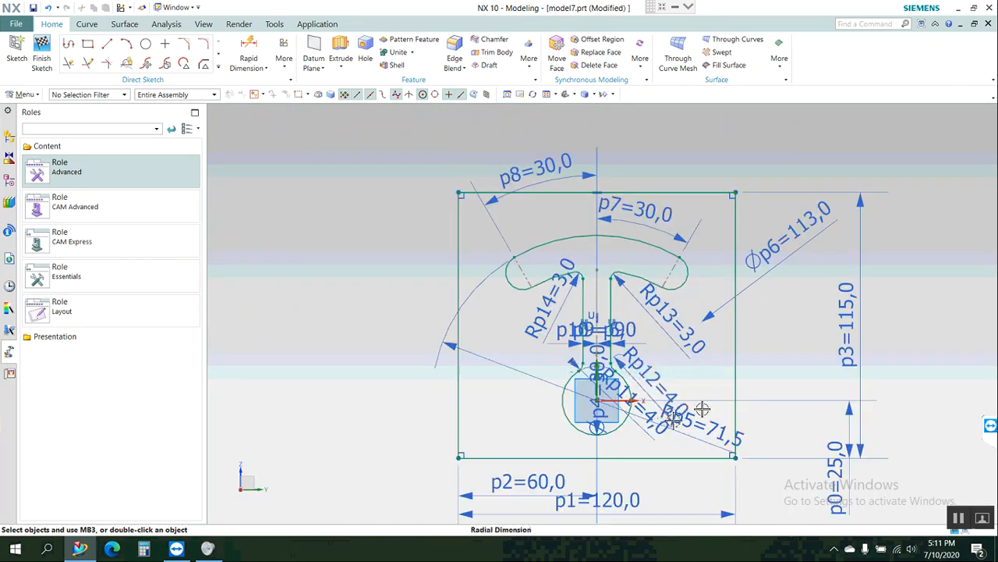
pyautogui.scroll(3, 669, 417)
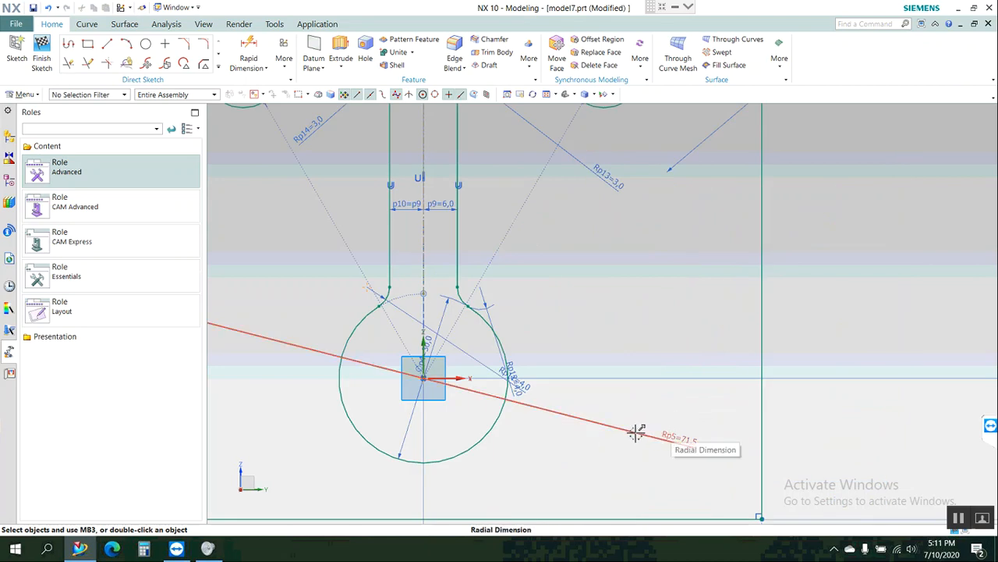
pyautogui.click(636, 433)
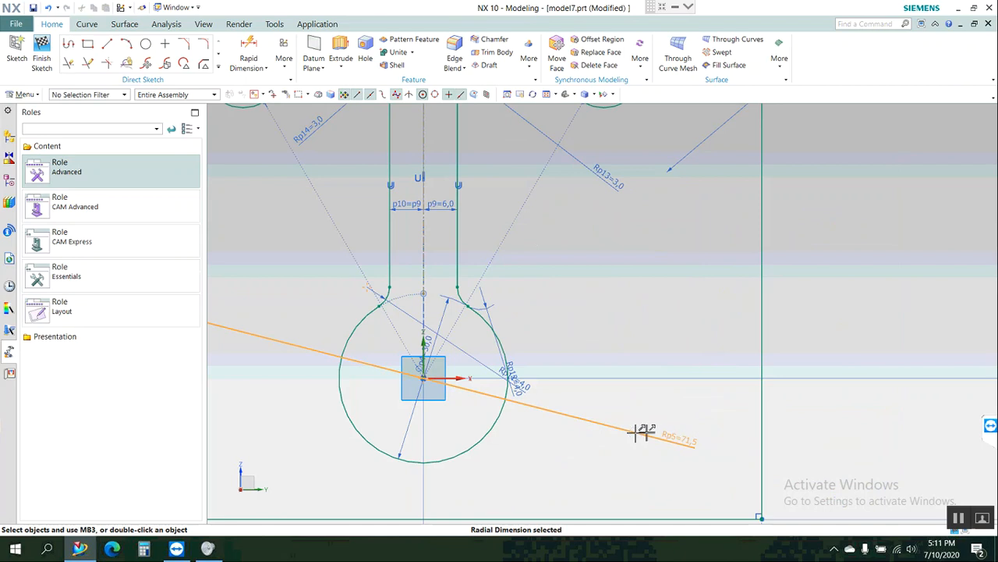
pyautogui.rightClick(636, 433)
pyautogui.press('Escape')
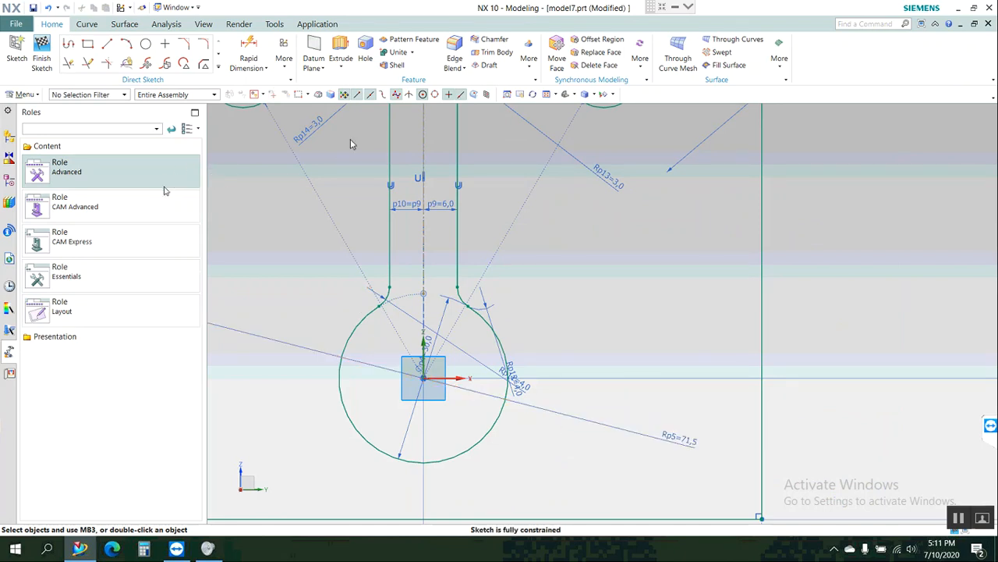
pyautogui.click(203, 24)
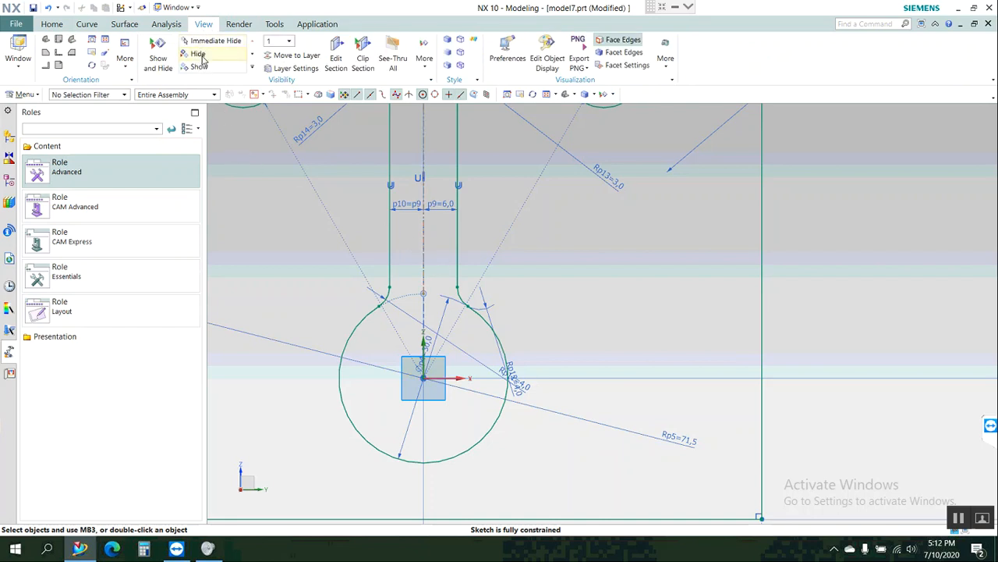
pyautogui.click(536, 402)
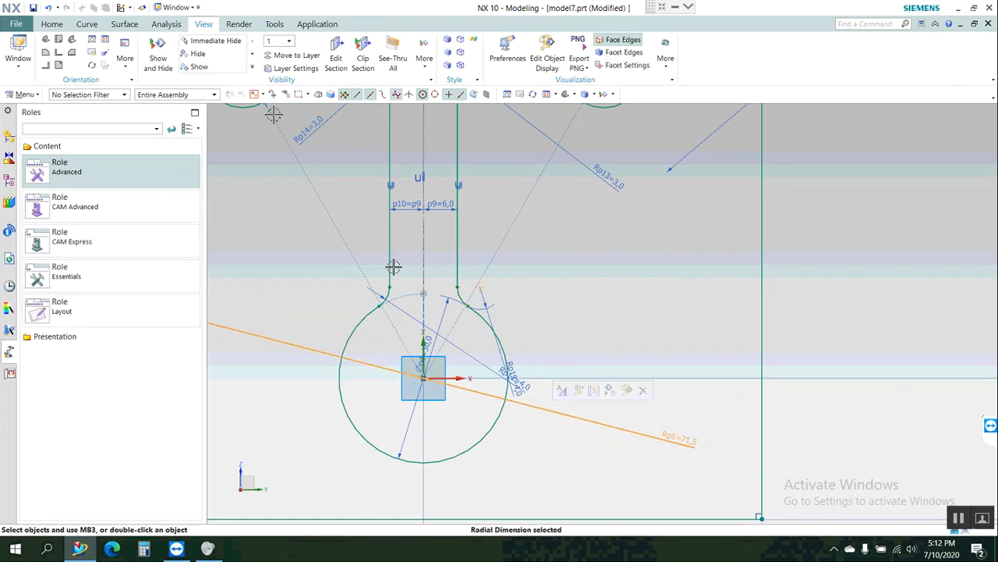
pyautogui.click(200, 56)
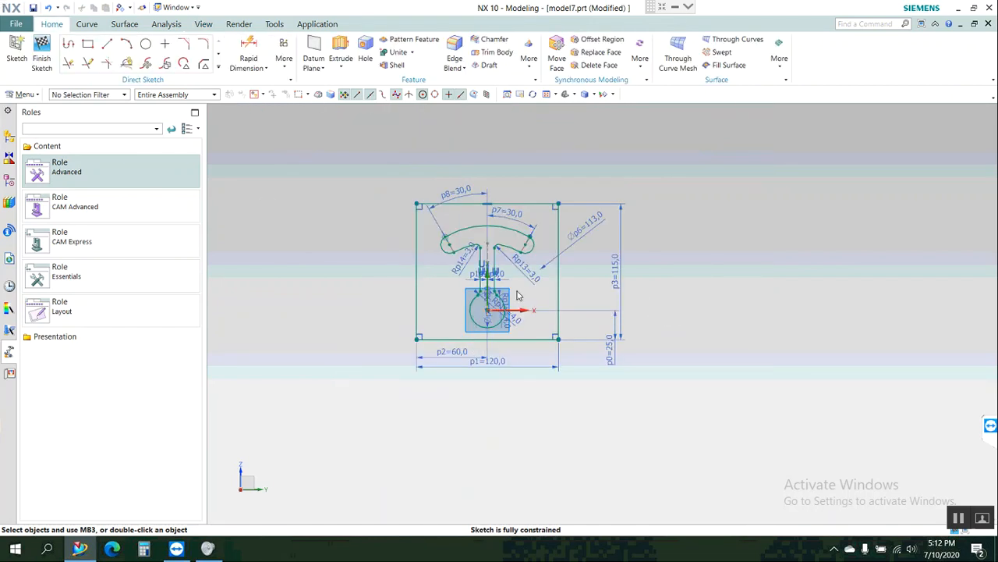
pyautogui.scroll(-10, 557, 415)
pyautogui.click(557, 415)
pyautogui.scroll(4, 513, 281)
pyautogui.scroll(-4, 553, 413)
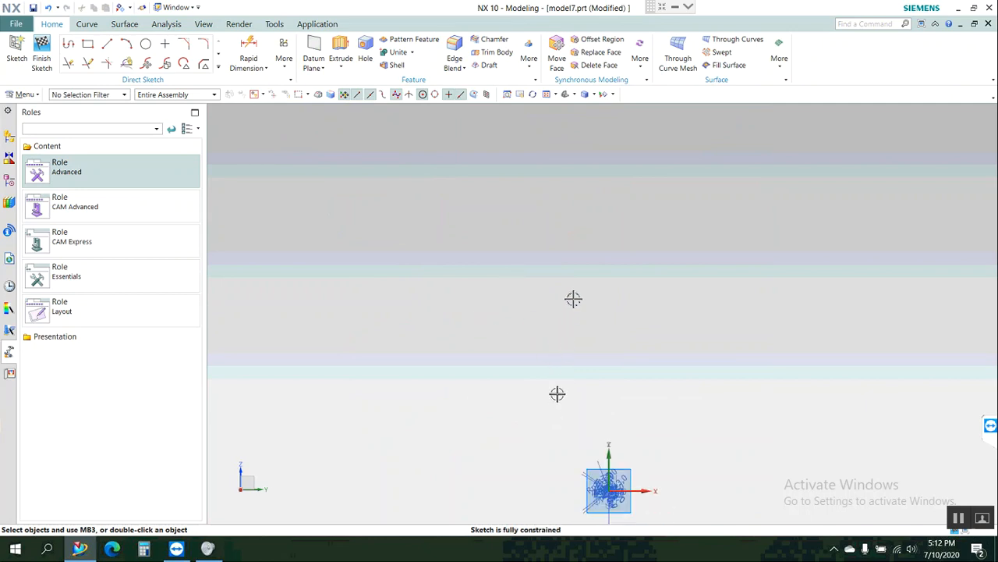
pyautogui.click(547, 93)
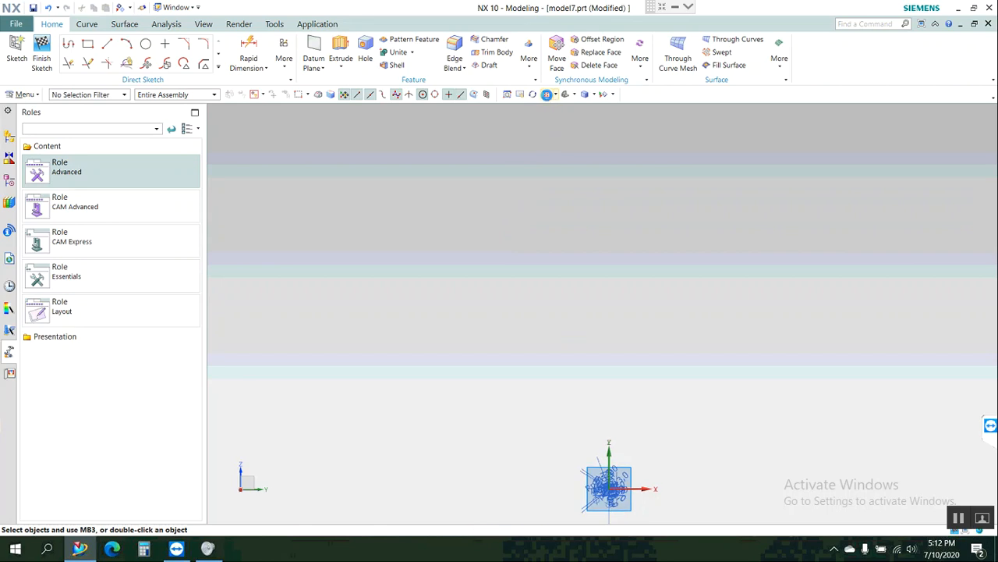
pyautogui.click(546, 94)
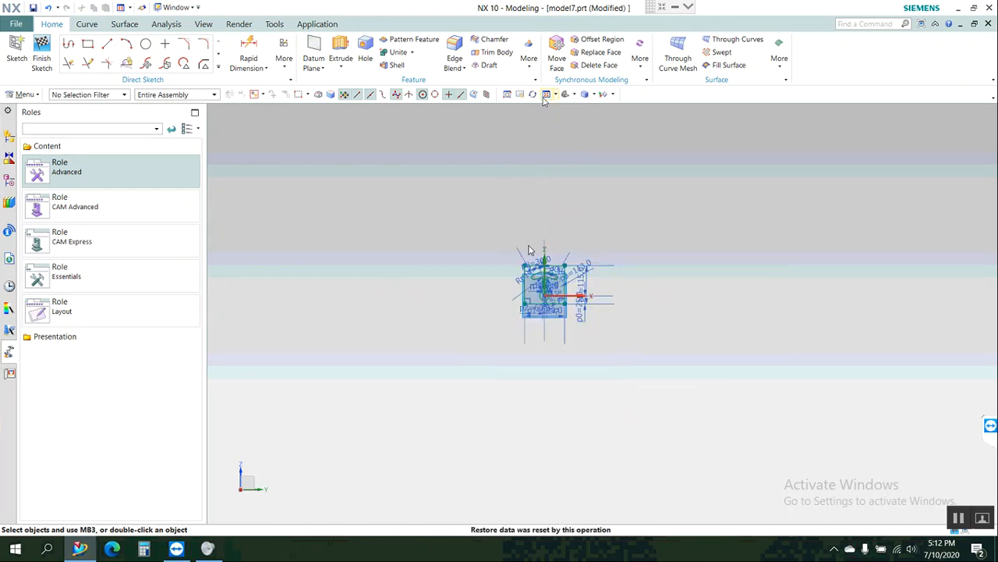
# Hide the 120 mm width dimension and the 60 mm centre-offset dimension below the plate.
pyautogui.scroll(4, 538, 295)
pyautogui.scroll(1, 534, 287)
pyautogui.scroll(1, 534, 253)
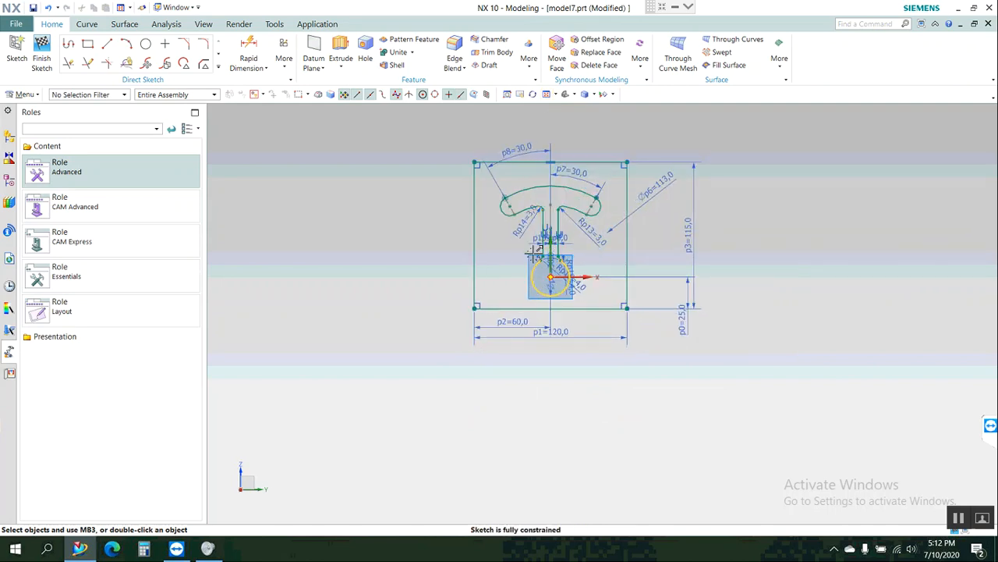
pyautogui.scroll(1, 533, 253)
pyautogui.scroll(1, 533, 253)
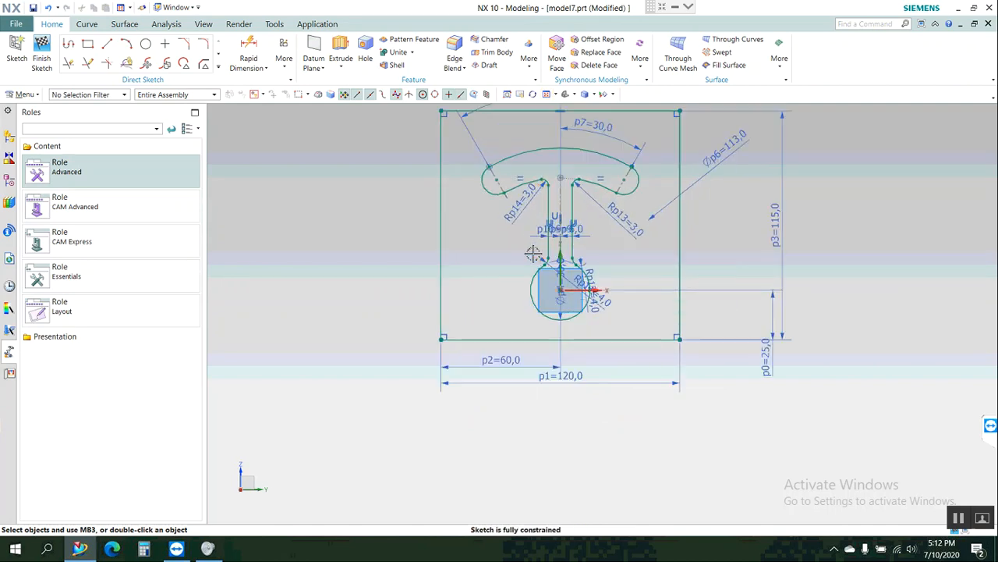
pyautogui.scroll(1, 532, 253)
pyautogui.scroll(1, 533, 253)
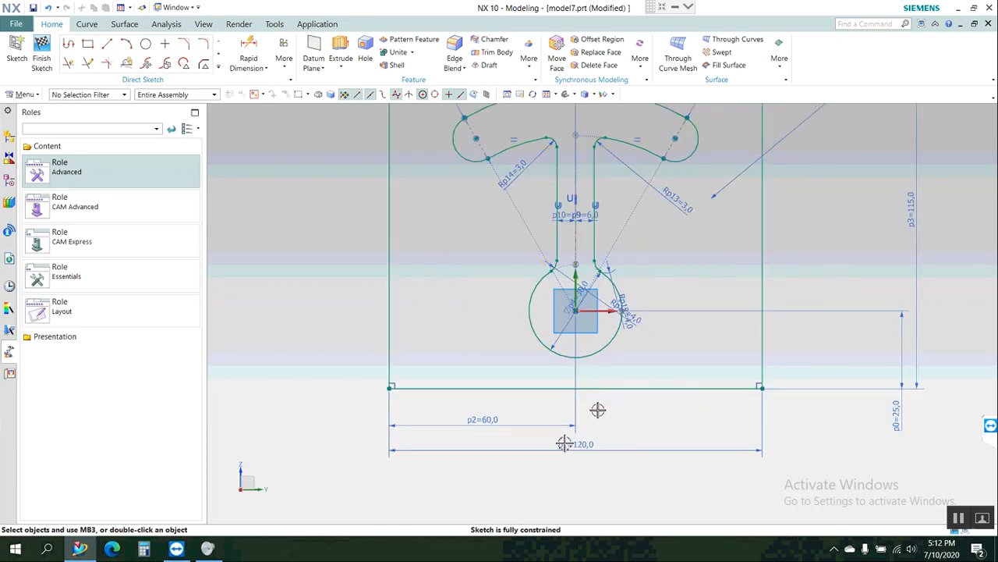
pyautogui.click(546, 444)
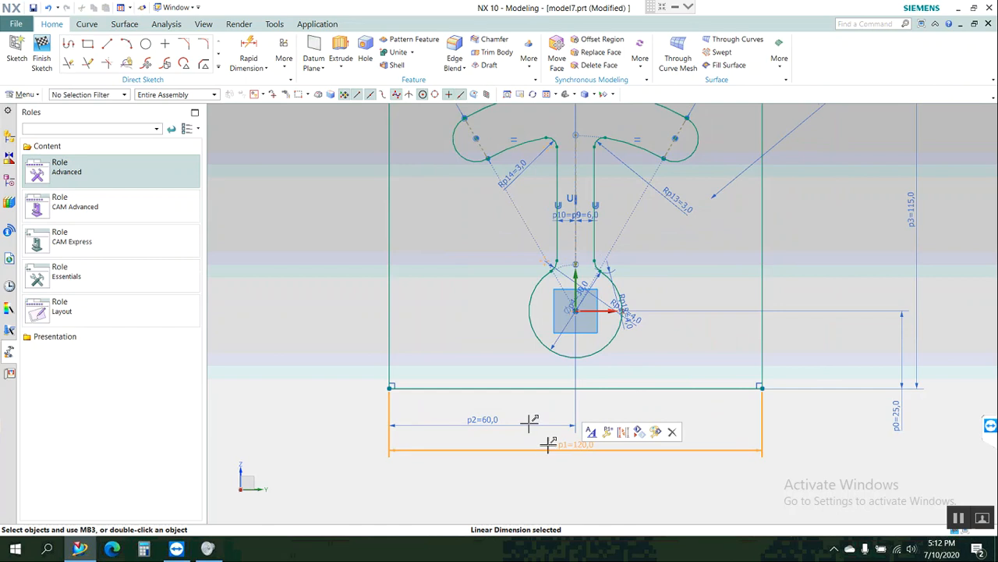
pyautogui.click(531, 422)
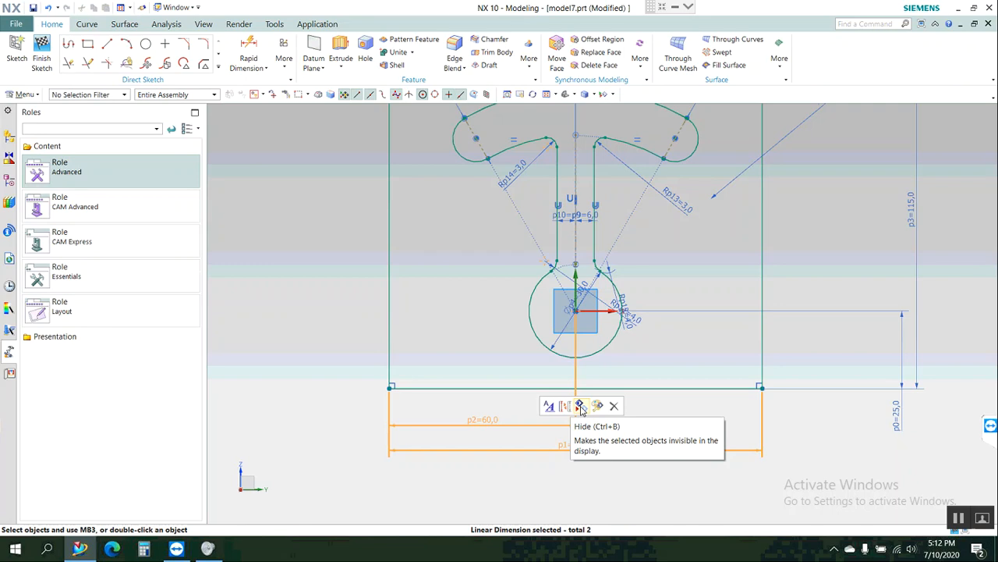
pyautogui.click(580, 406)
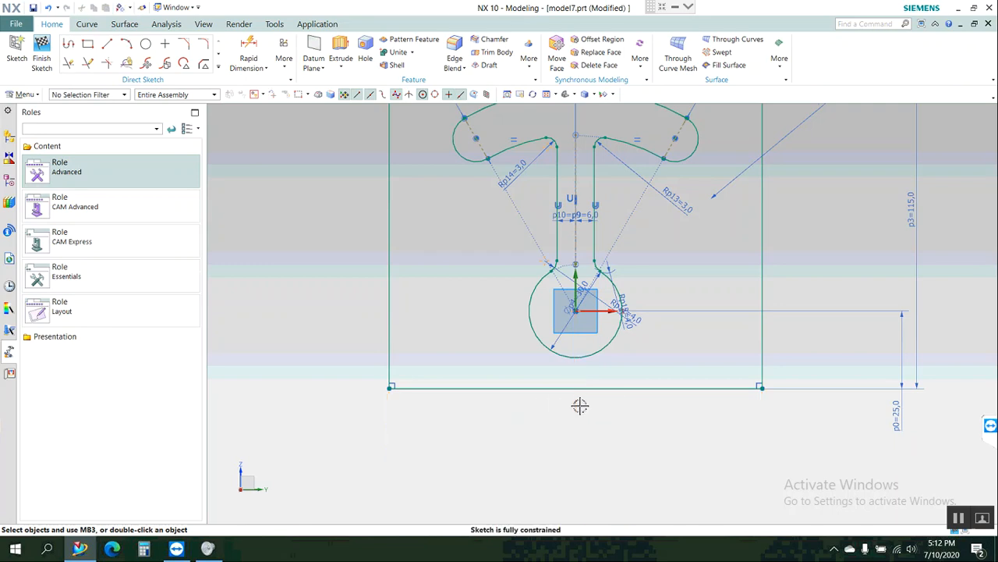
pyautogui.click(871, 390)
pyautogui.press('Escape')
pyautogui.hotkey('ctrl', 'shift', 'b')
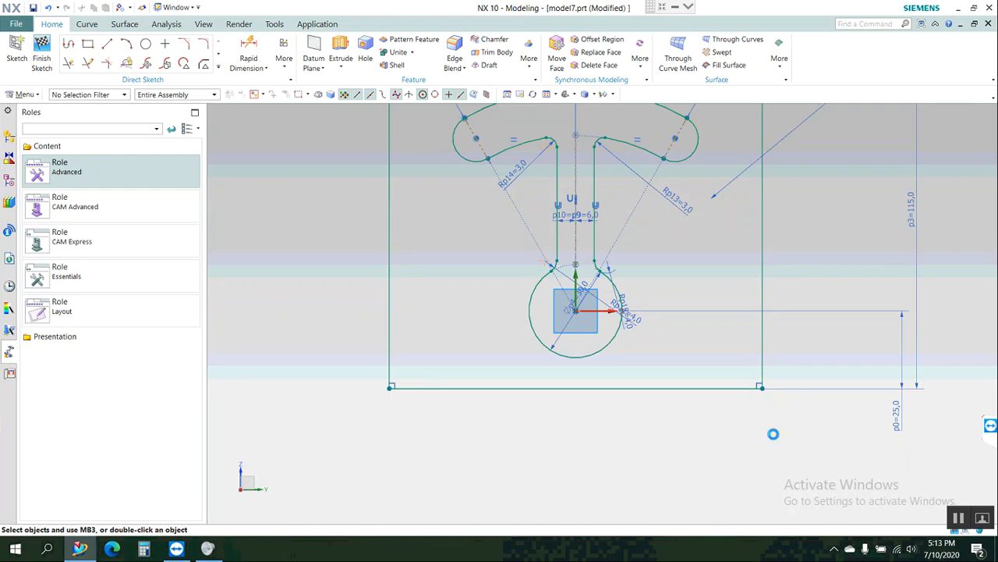
pyautogui.hotkey('ctrl', 'shift', 'k')
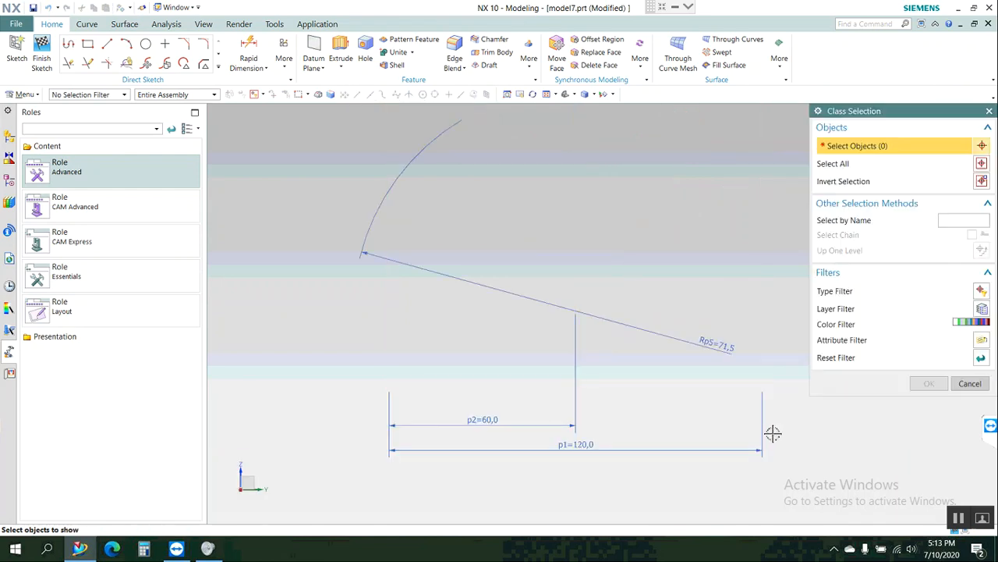
pyautogui.click(546, 441)
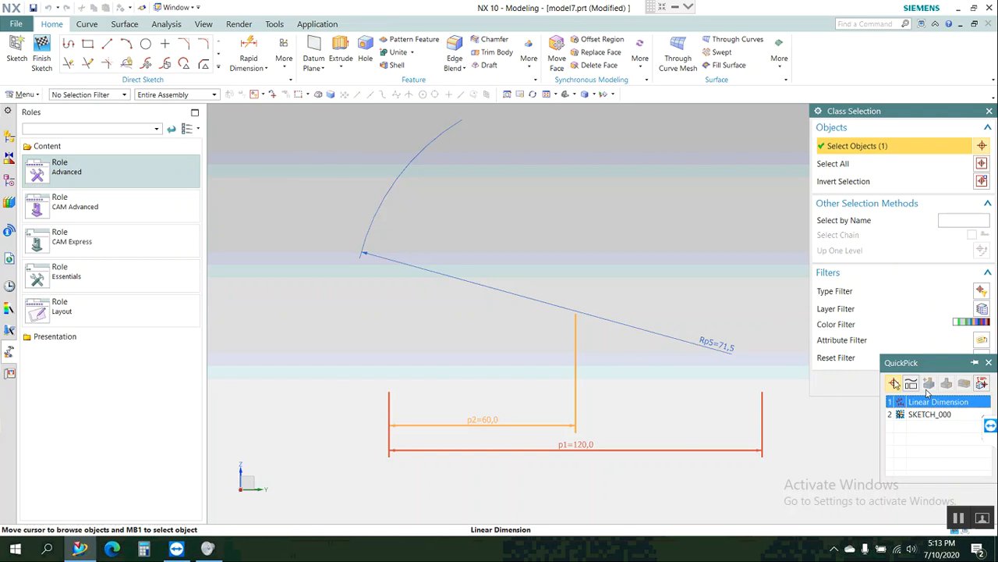
pyautogui.click(927, 399)
pyautogui.click(893, 379)
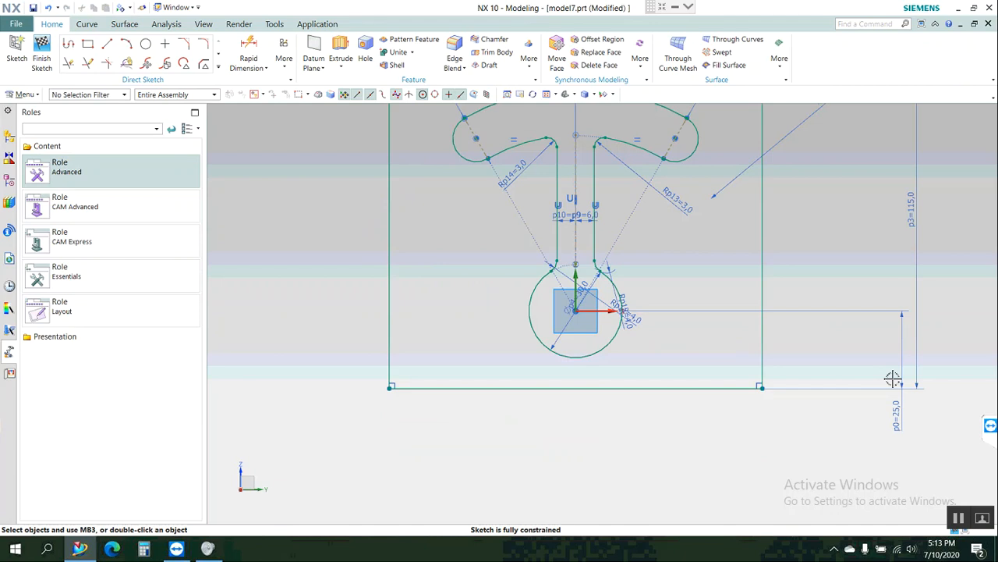
# Show the hidden 60 mm centre-offset dimension and the hidden 71.5 mm radius dimension in the sketch.
pyautogui.hotkey('ctrl', 'shift', 'k')
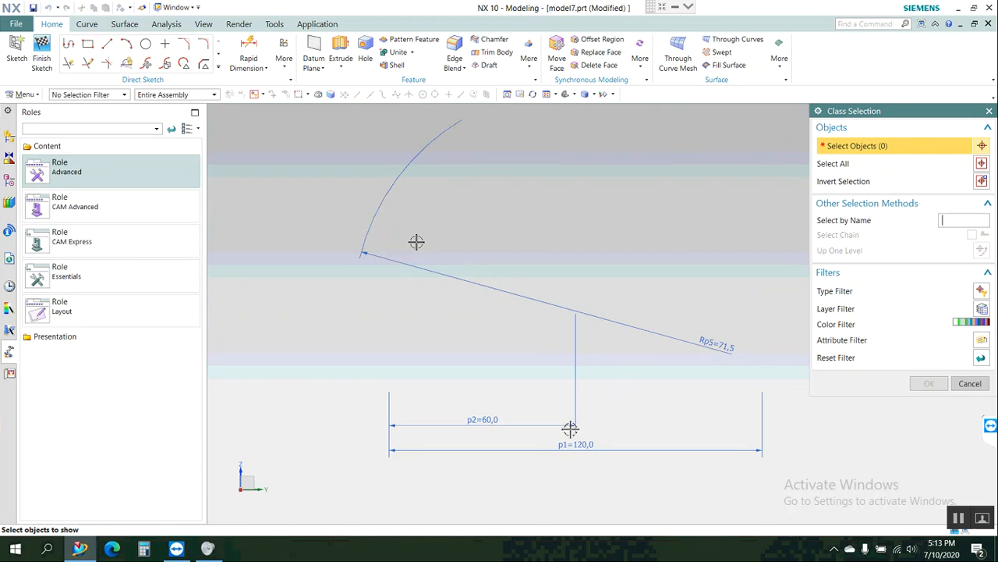
pyautogui.click(577, 400)
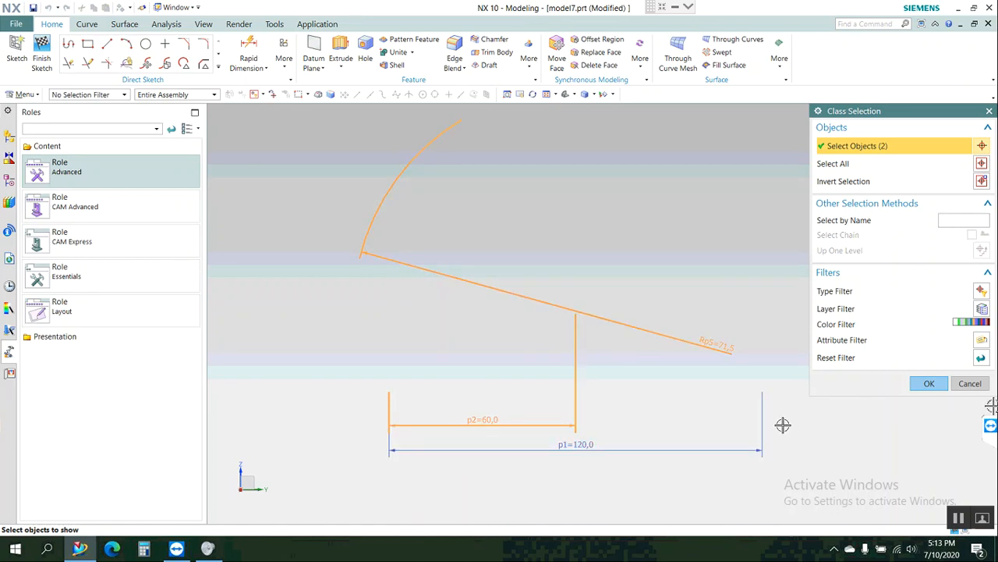
pyautogui.click(925, 383)
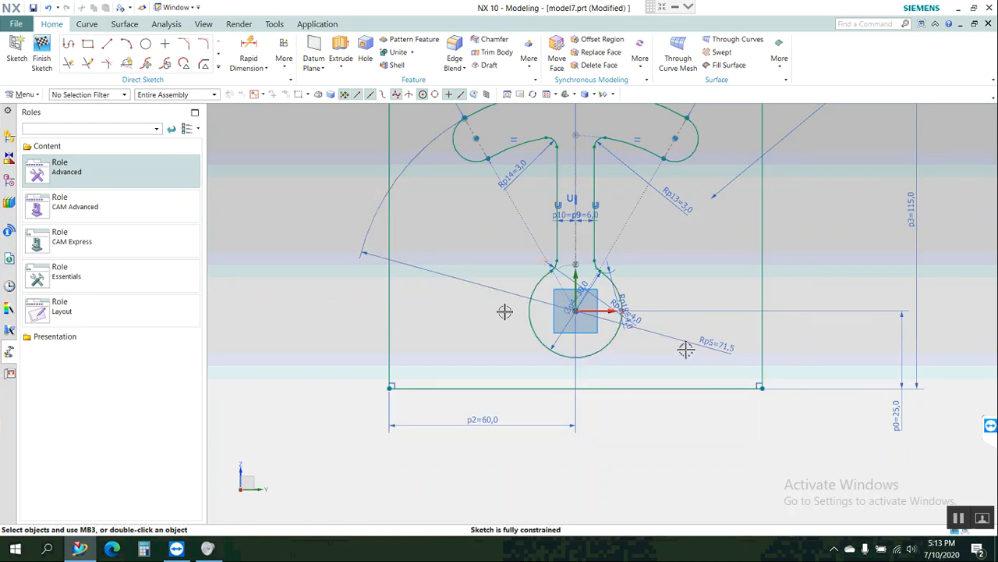
# Show the hidden 120 mm overall width dimension below the plate.
pyautogui.hotkey('ctrl', 'shift', 'k')
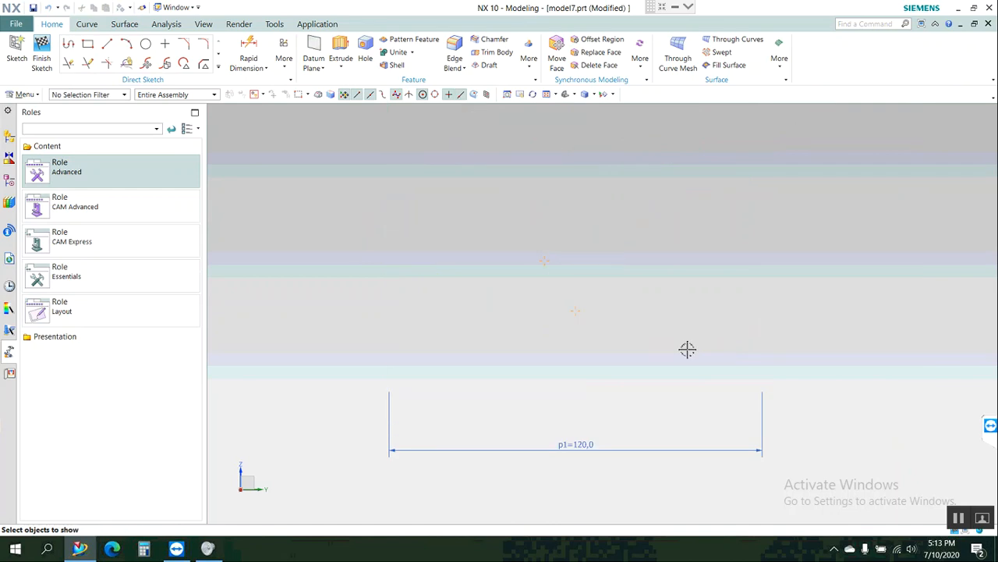
pyautogui.click(643, 450)
pyautogui.click(932, 383)
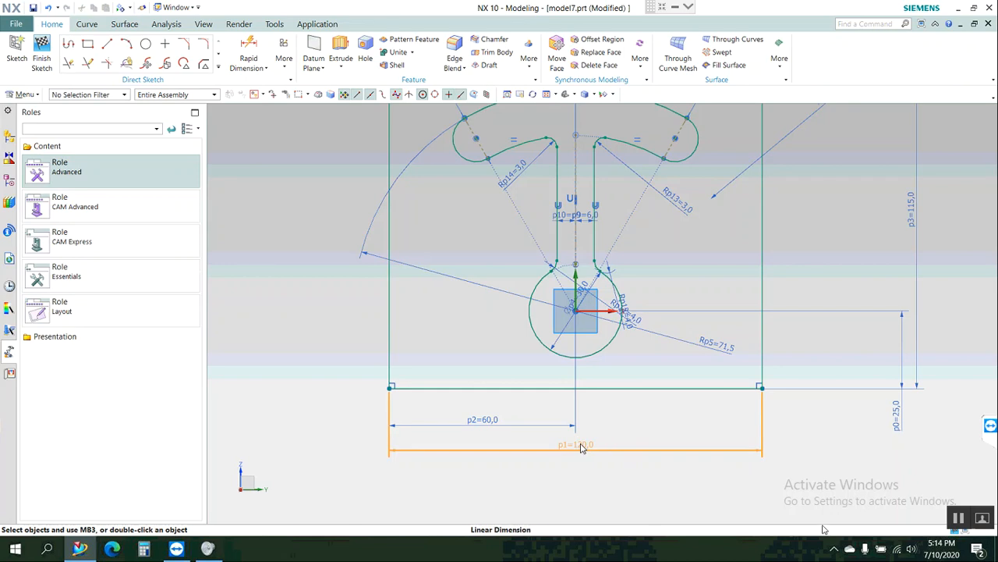
# Hide the plate's 120 mm overall width dimension once more, and restore it with the Show command.
pyautogui.press('Delete')
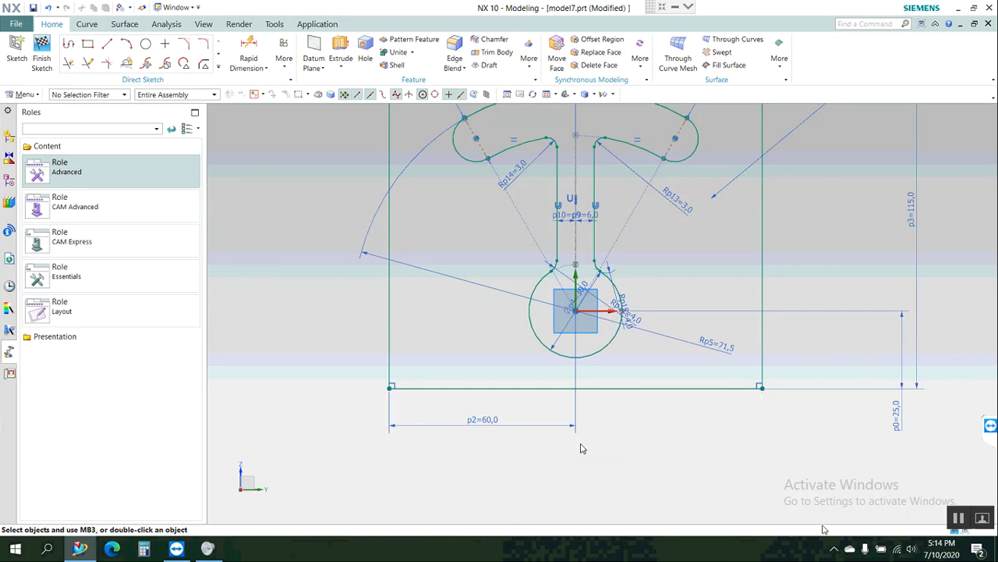
pyautogui.hotkey('ctrl', 'shift', 'k')
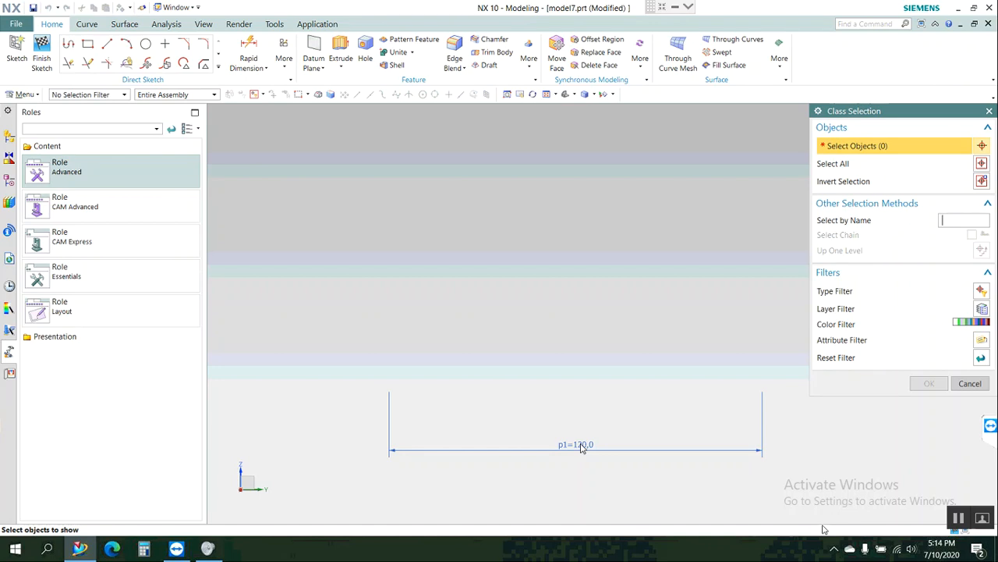
pyautogui.click(581, 444)
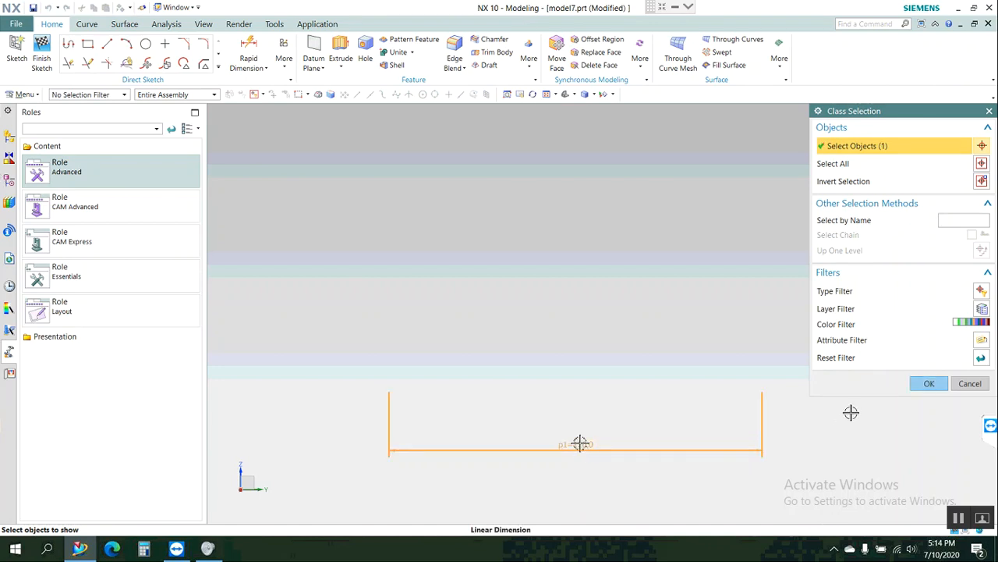
pyautogui.click(936, 383)
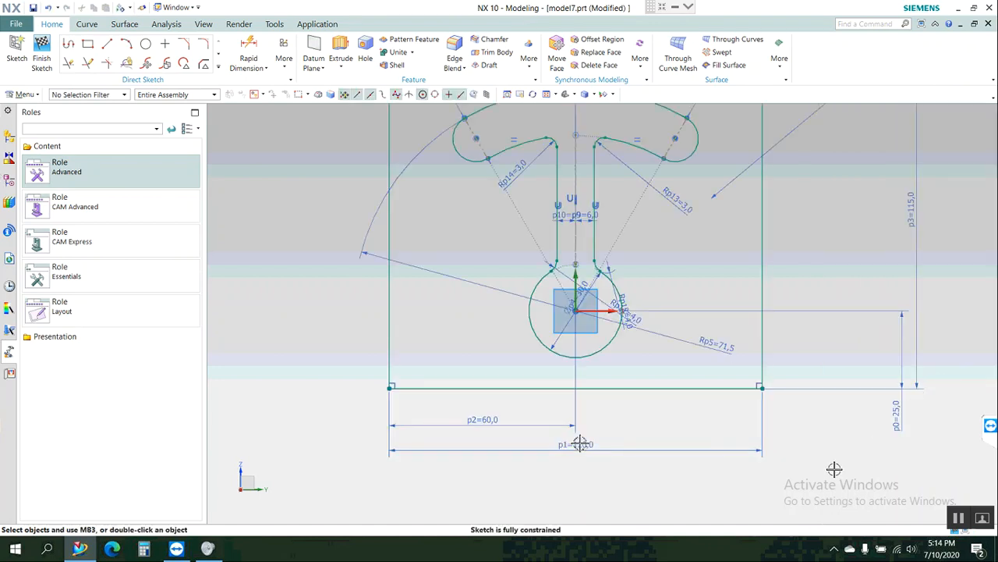